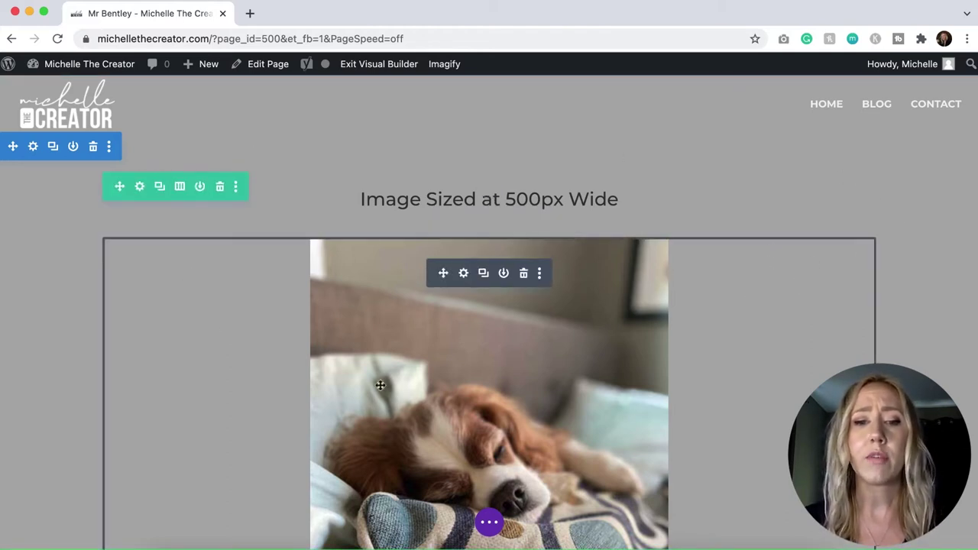
Scroll down past the 500px dog photo to the 'Image Sized at 800px Wide' section.
scroll(633, 374, "down", 1)
scroll(633, 371, "down", 1)
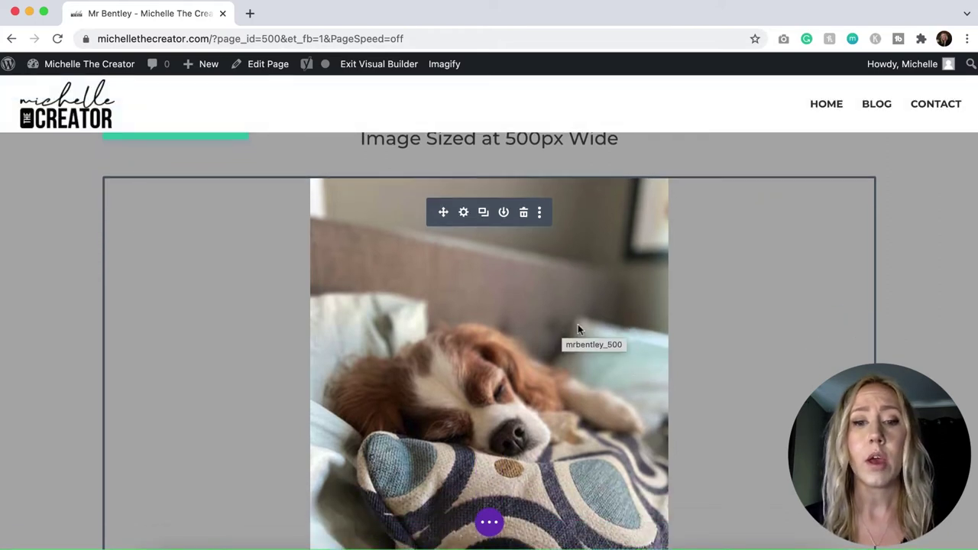
scroll(577, 329, "down", 2)
scroll(577, 324, "down", 3)
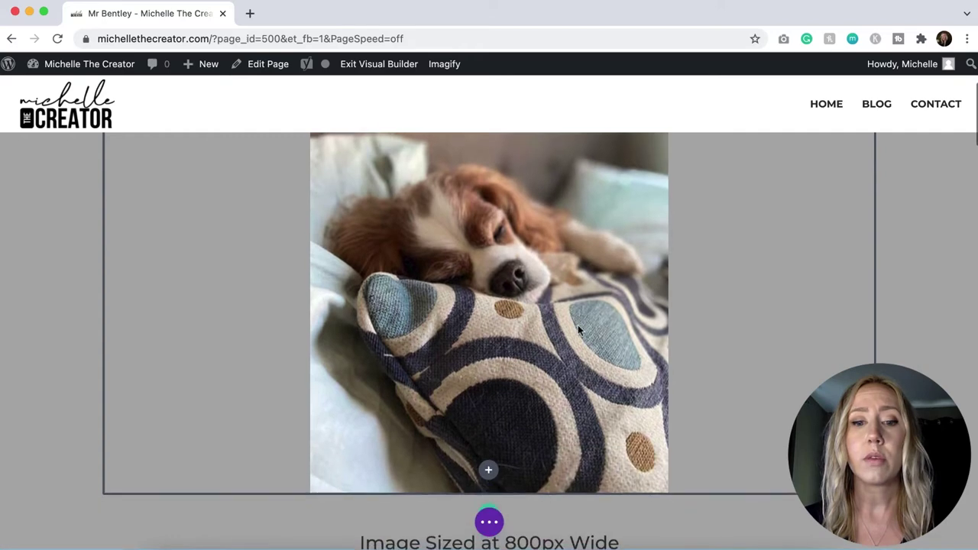
scroll(577, 324, "up", 3)
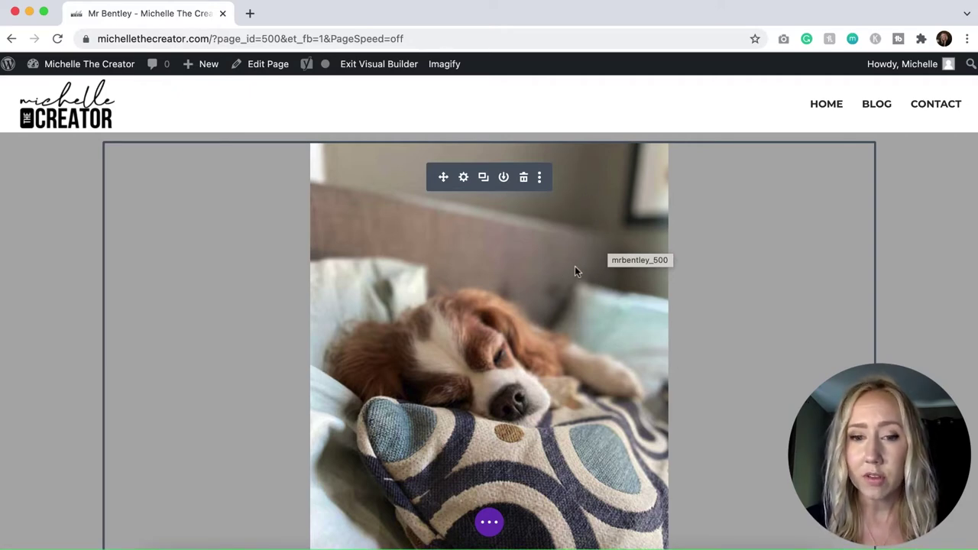
scroll(577, 269, "down", 2)
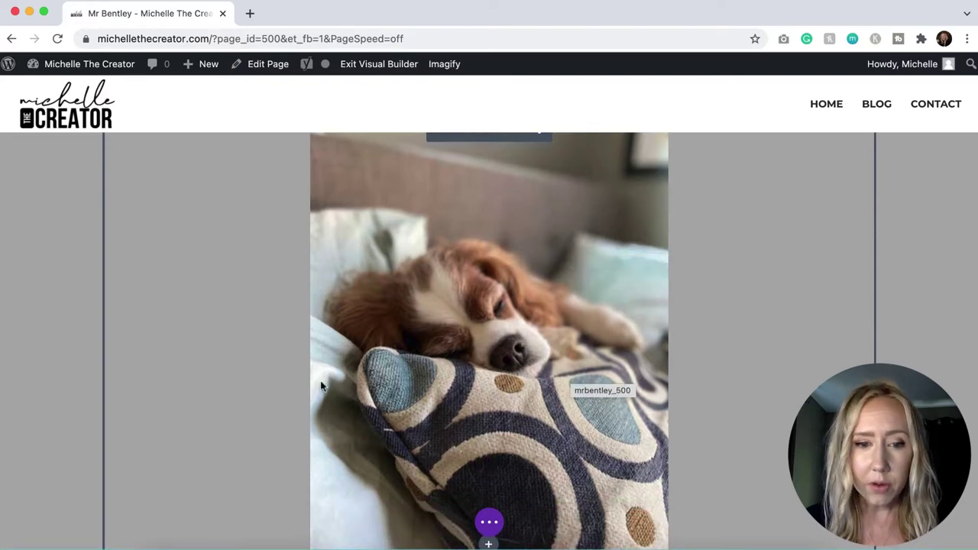
scroll(573, 319, "up", 2)
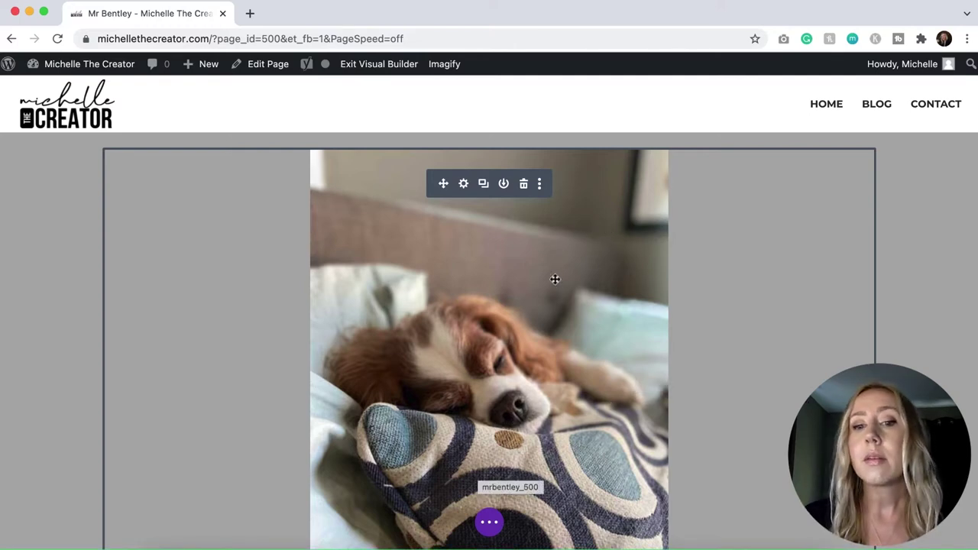
scroll(557, 289, "down", 1)
scroll(556, 287, "down", 5)
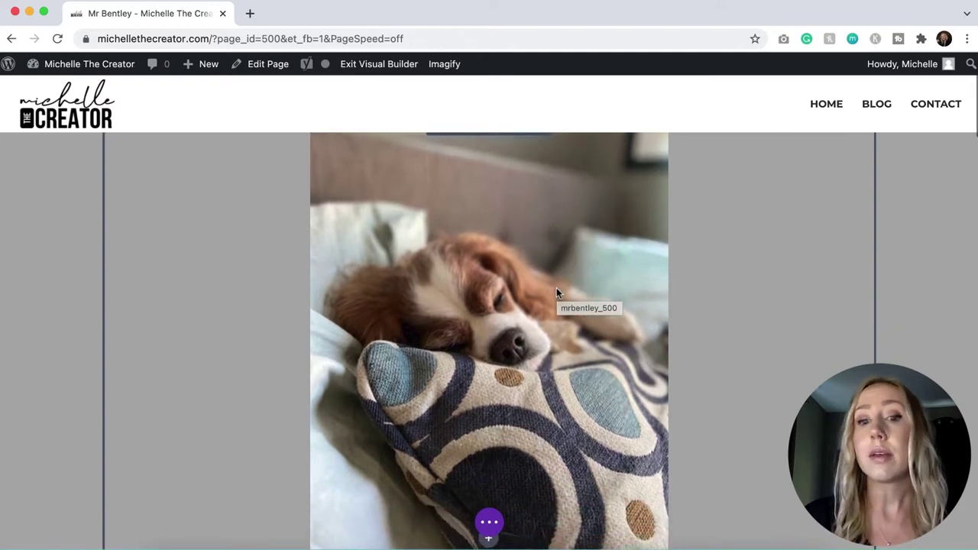
scroll(556, 287, "down", 8)
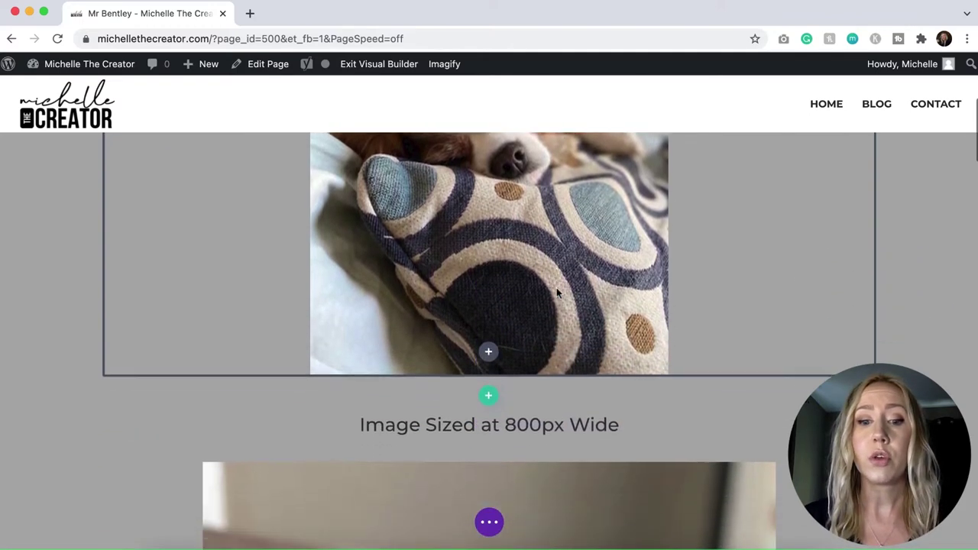
scroll(556, 287, "down", 7)
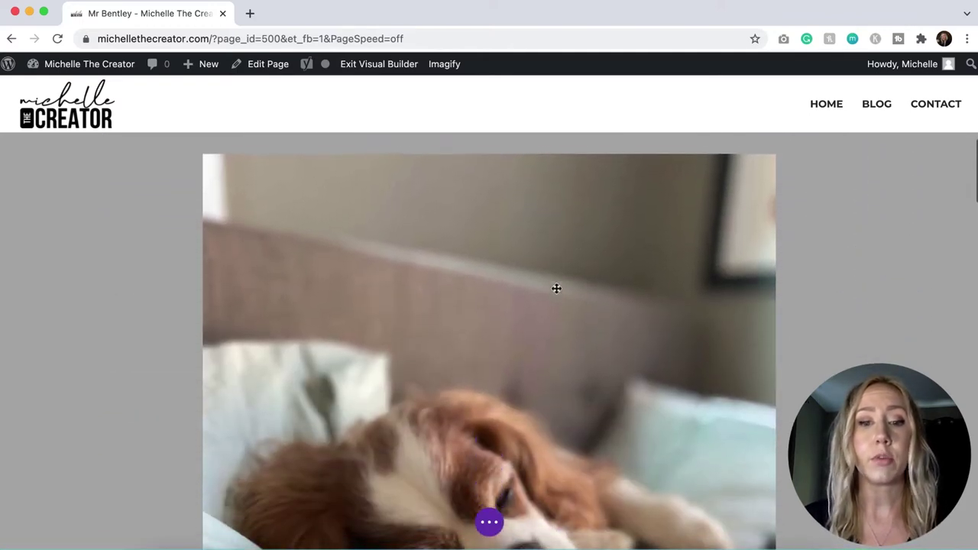
Scroll back and forth over the 800px-wide dog photo to compare its quality.
scroll(583, 291, "up", 3)
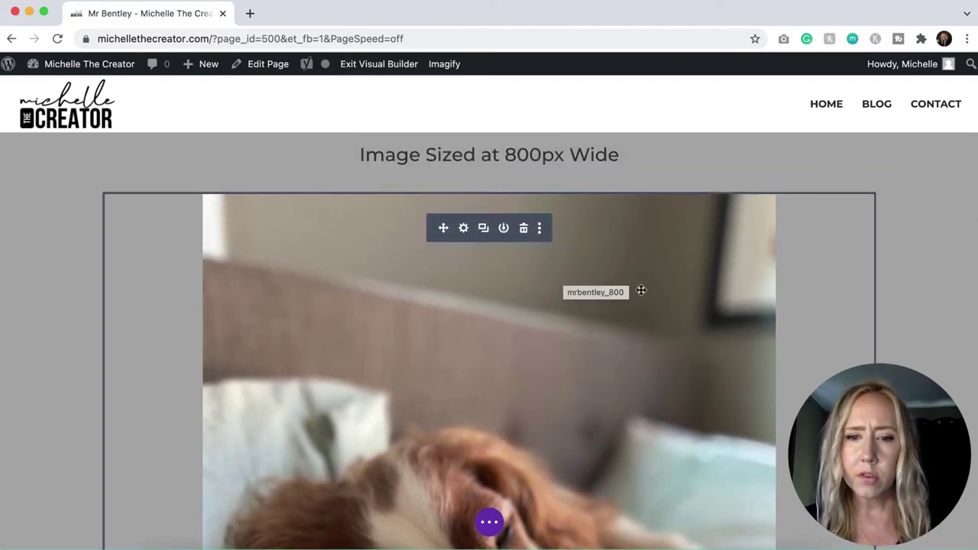
scroll(639, 288, "down", 4)
scroll(642, 290, "down", 2)
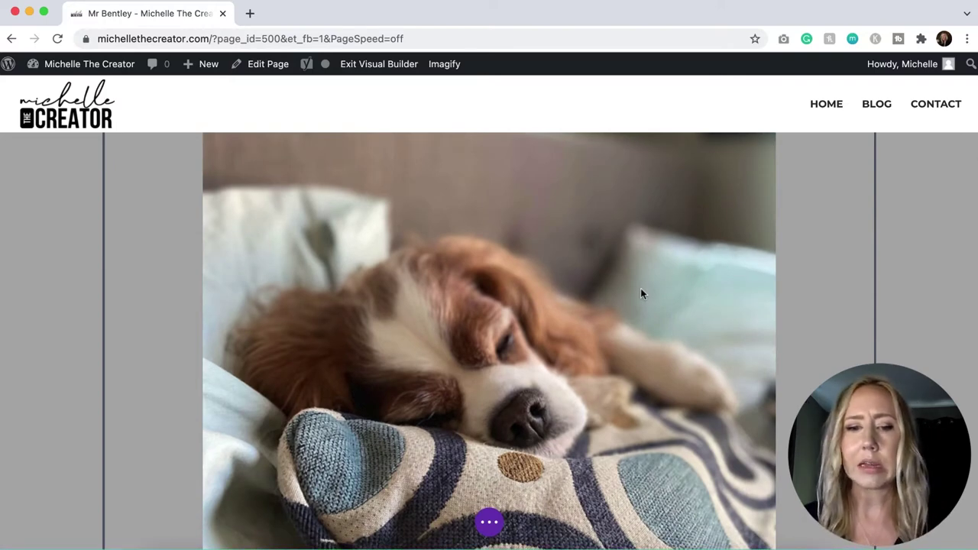
scroll(640, 290, "down", 4)
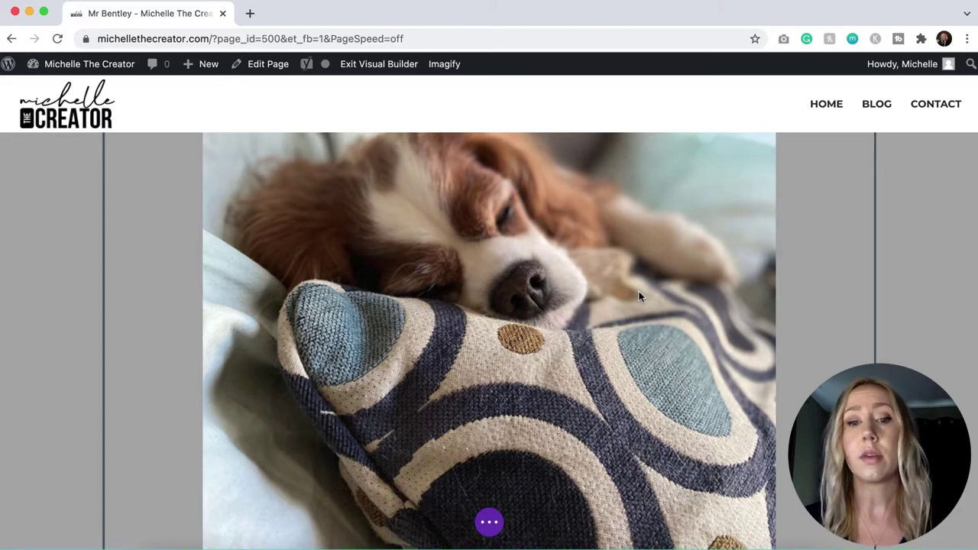
scroll(638, 296, "down", 1)
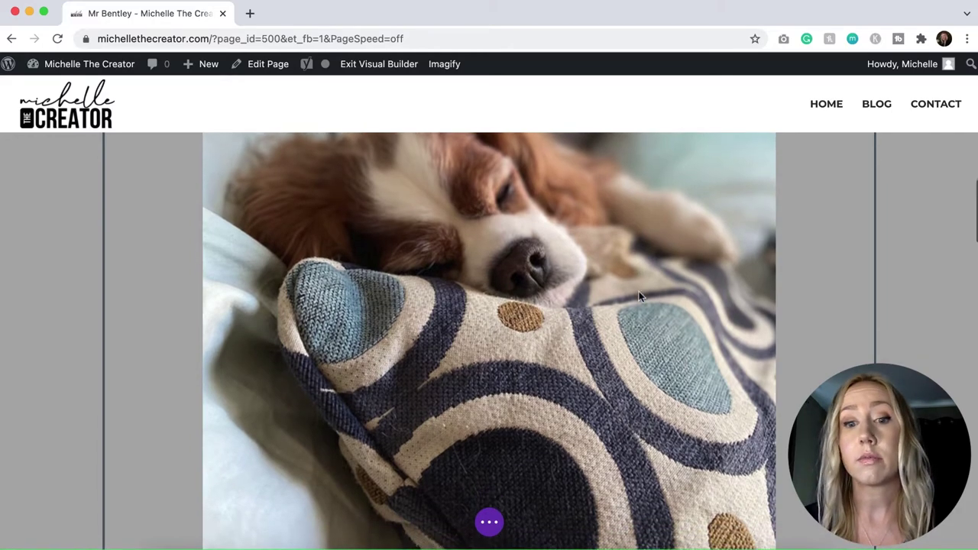
scroll(639, 297, "up", 15)
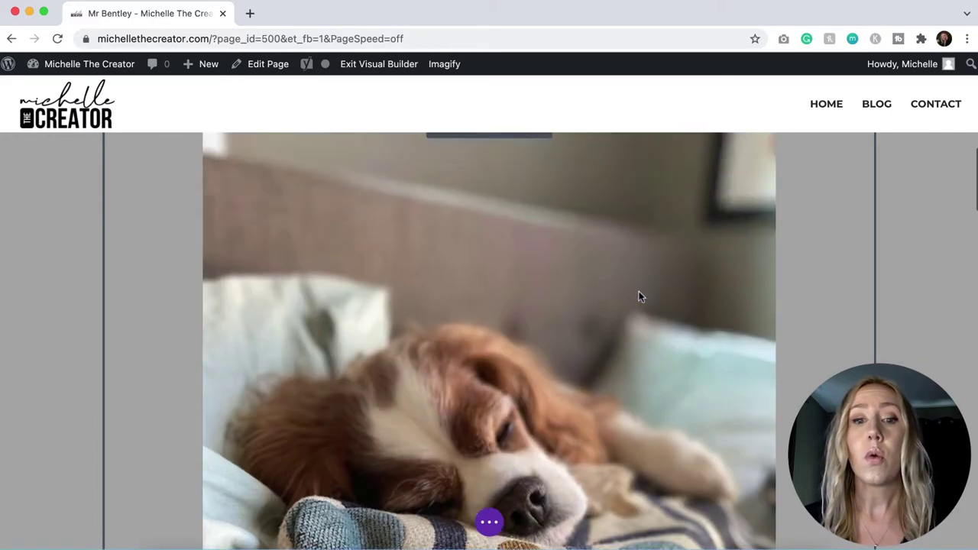
scroll(639, 296, "up", 1)
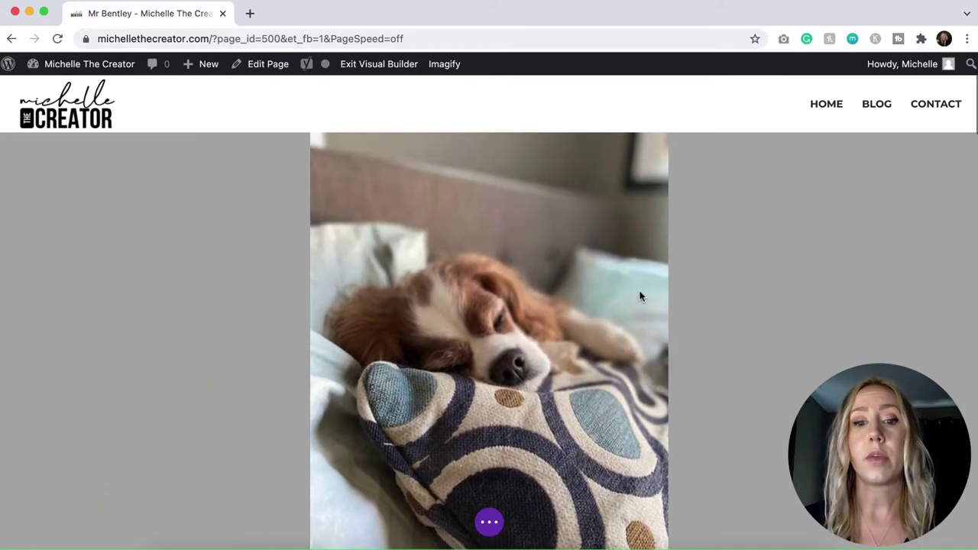
mouse_move(372, 297)
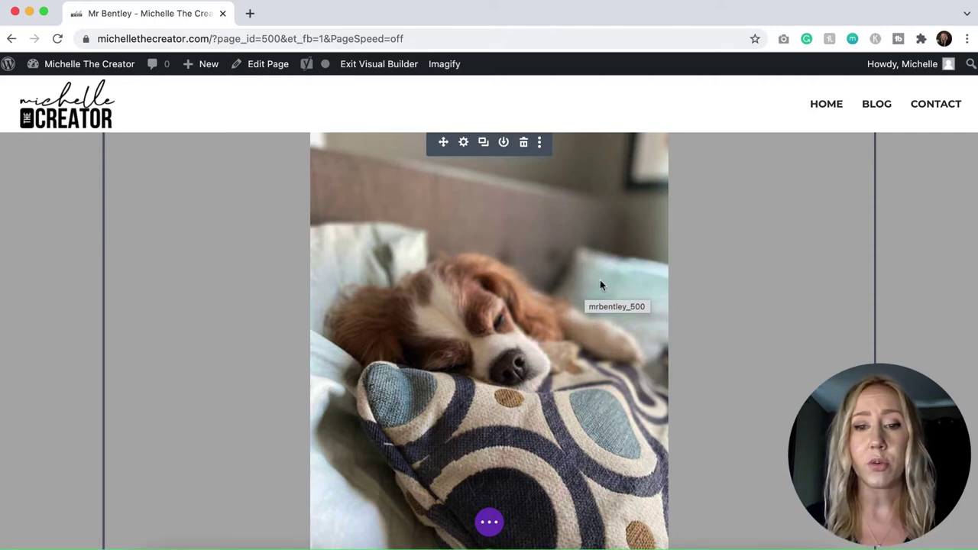
Scroll down to the 'Image Sized at 800px Wide but displayed at 40%' section.
scroll(599, 283, "down", 10)
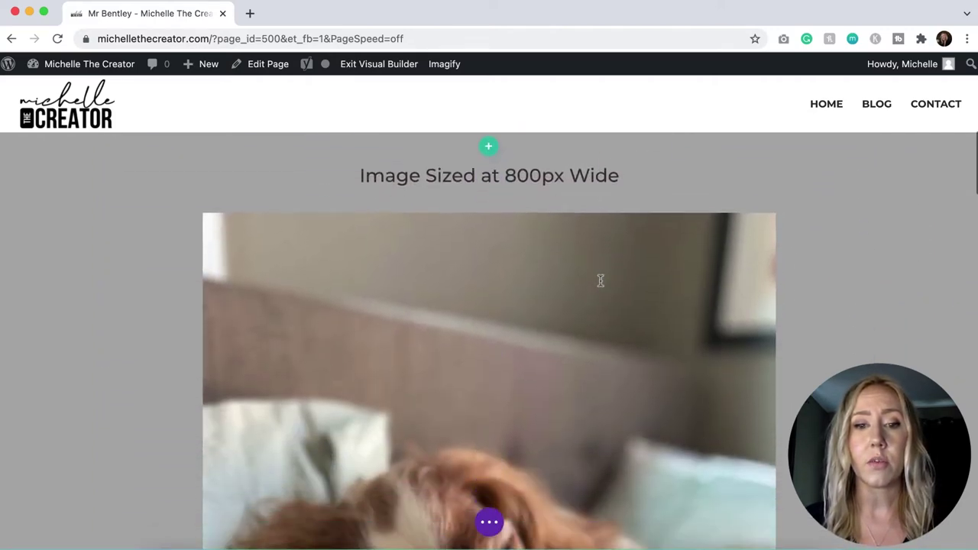
scroll(722, 299, "down", 5)
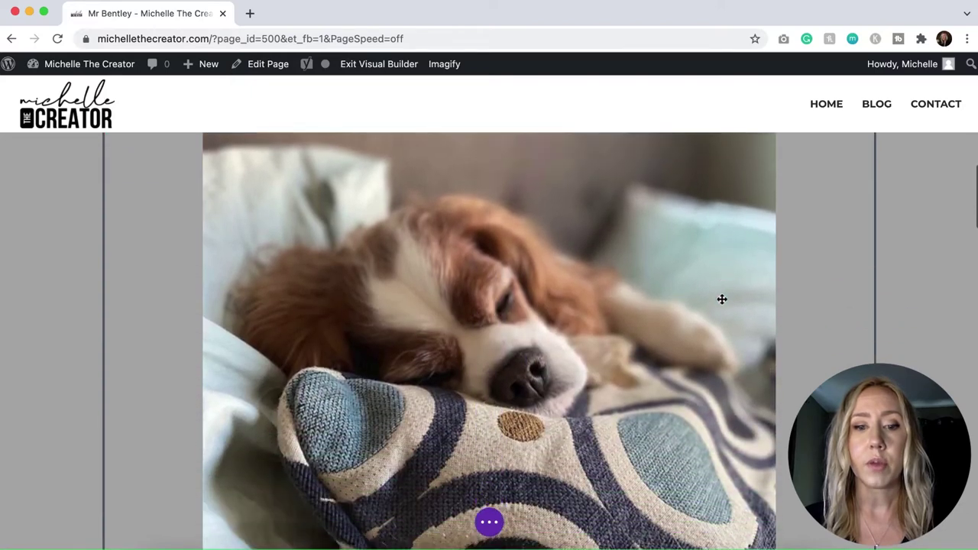
scroll(722, 299, "down", 4)
scroll(721, 298, "up", 6)
scroll(720, 297, "down", 1)
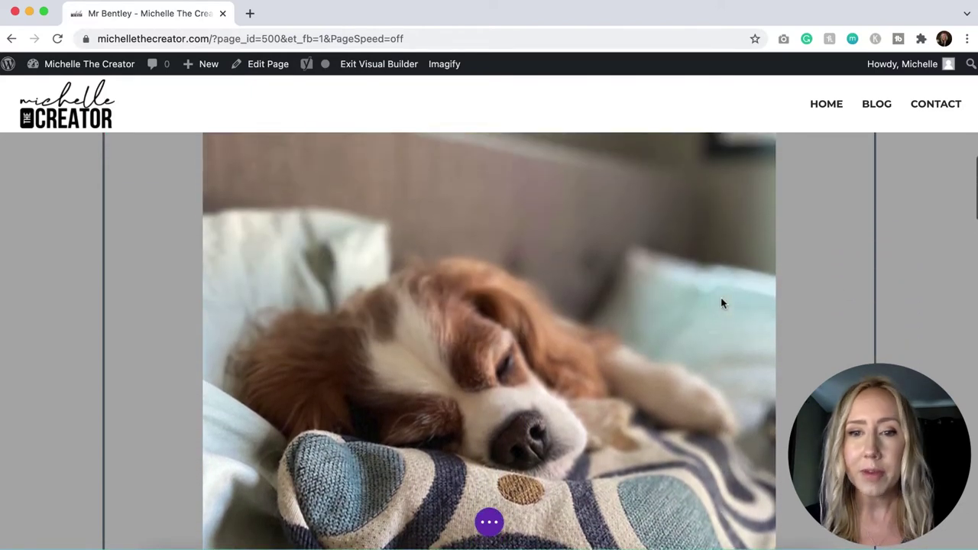
scroll(720, 303, "up", 1)
scroll(720, 304, "up", 1)
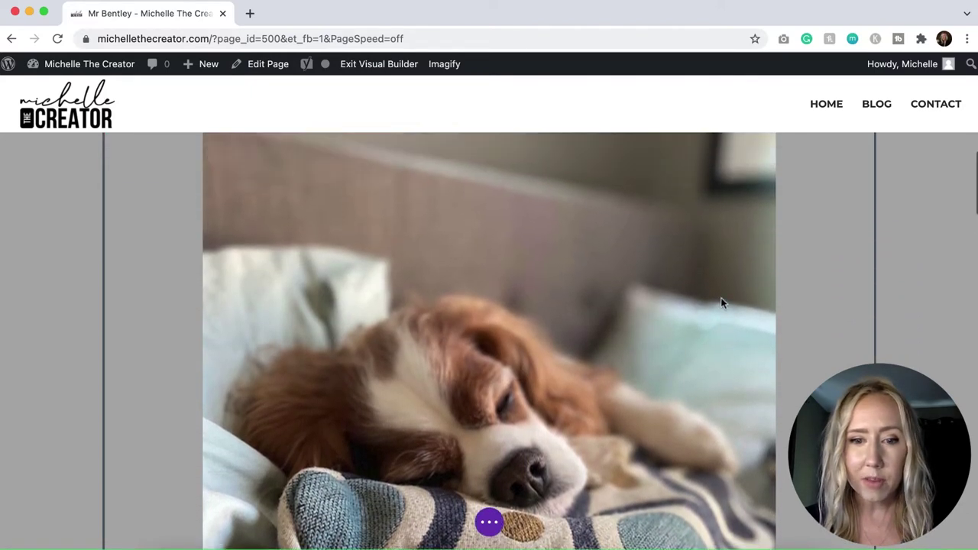
scroll(721, 301, "down", 8)
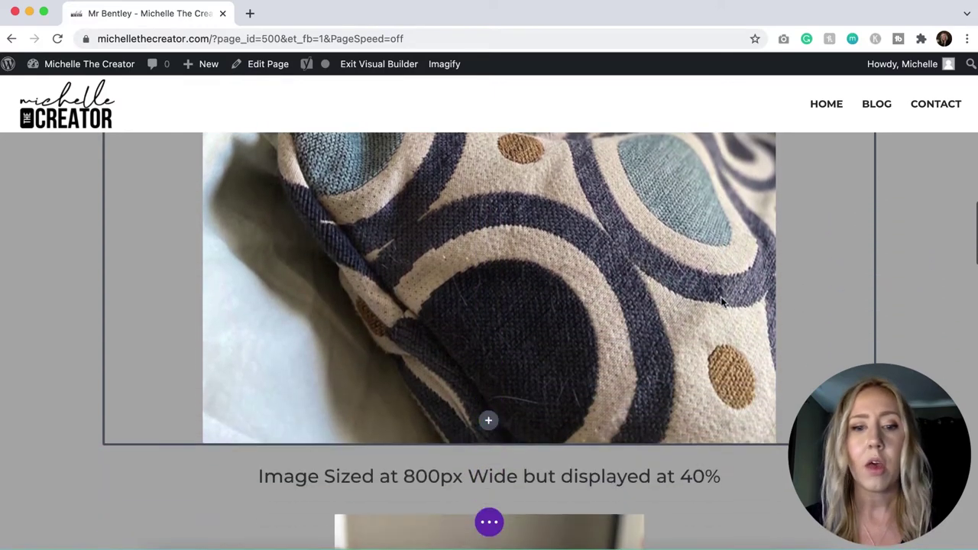
scroll(720, 302, "down", 8)
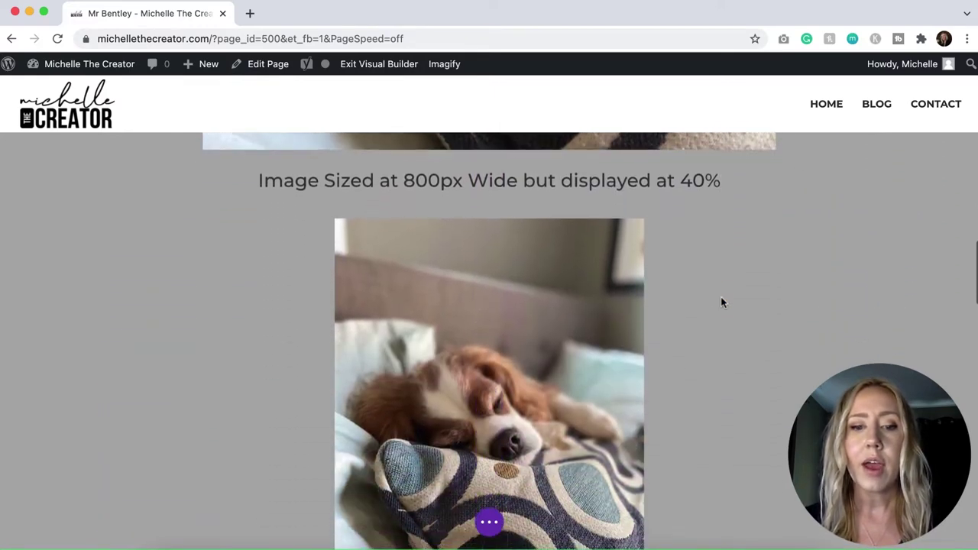
scroll(721, 302, "down", 1)
In the image module's Design > Sizing options, clear and re-enter the width as 40%.
mouse_move(449, 211)
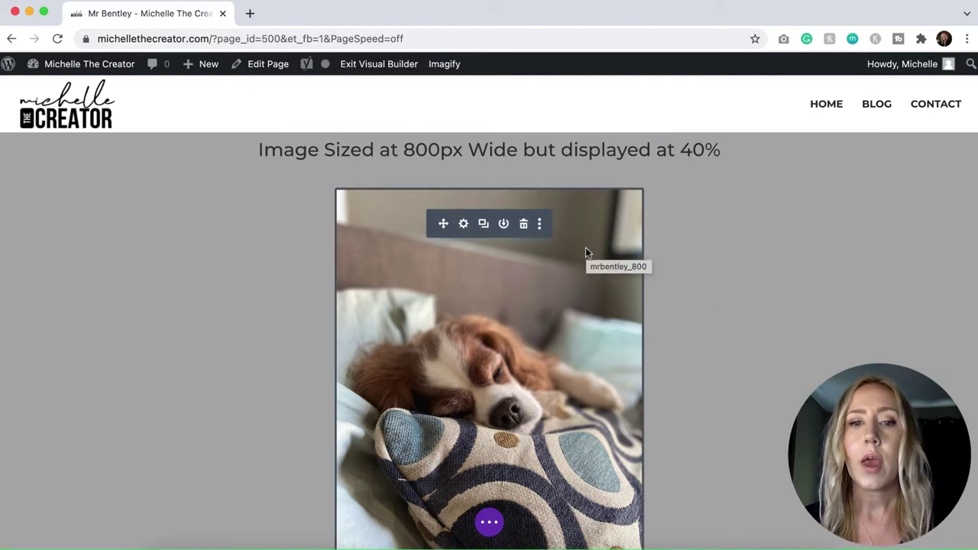
left_click(465, 224)
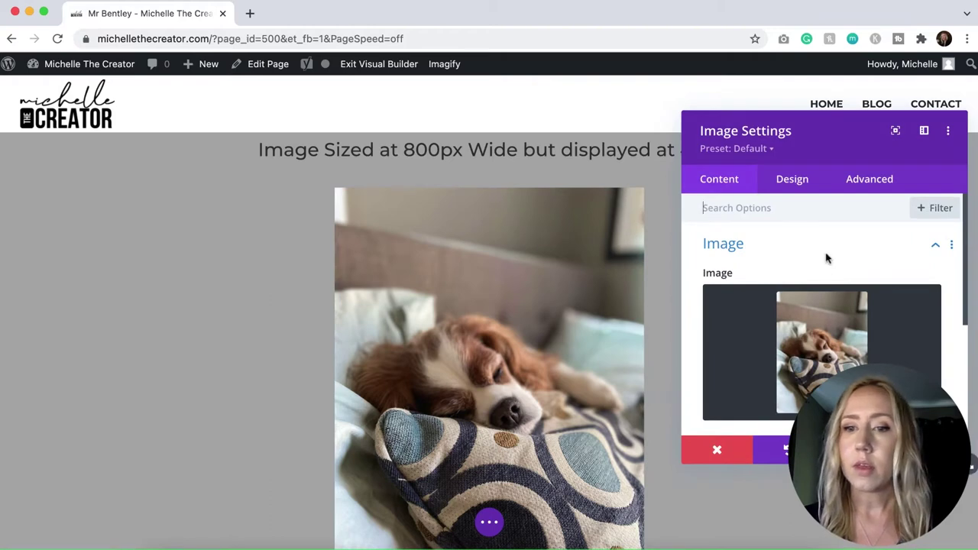
left_click(799, 186)
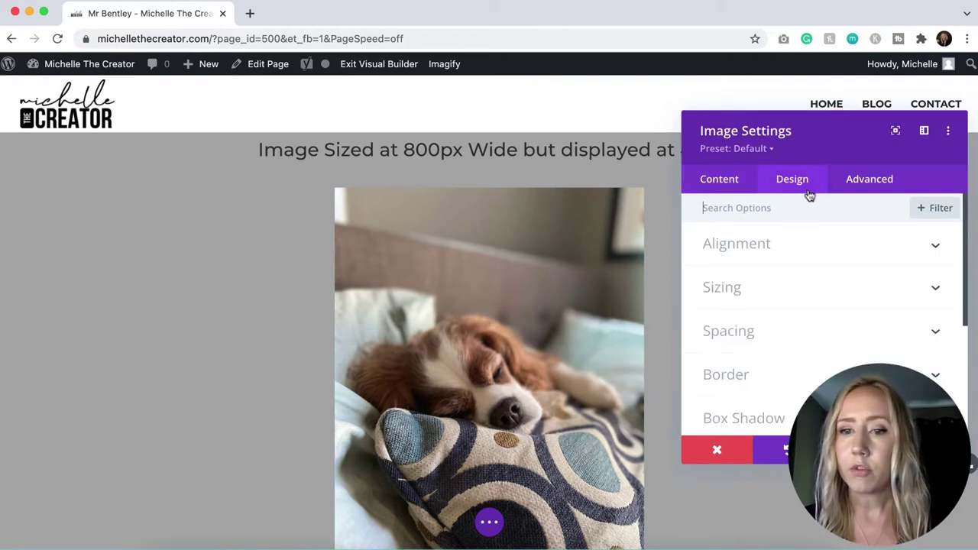
left_click(804, 287)
scroll(797, 294, "down", 1)
left_click_drag(913, 321, 842, 323)
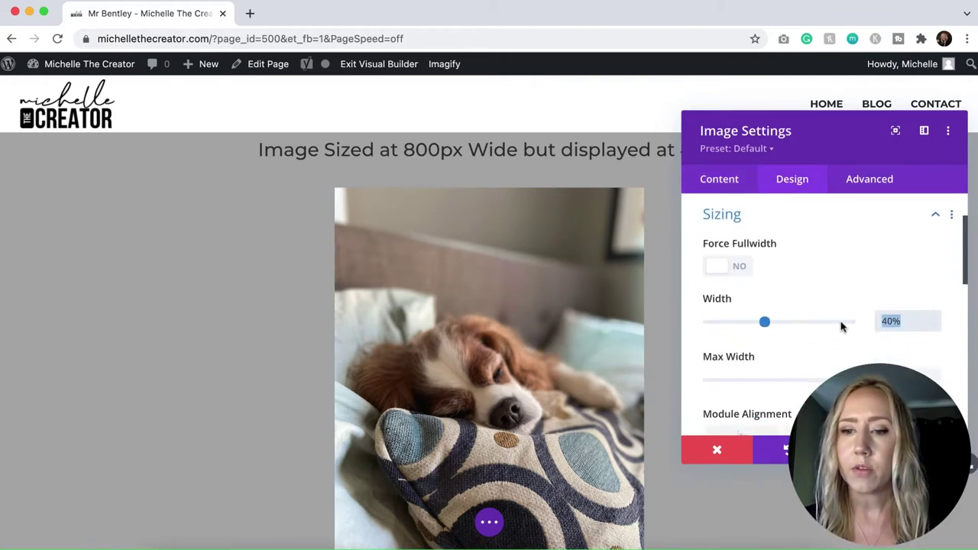
key("BackSpace")
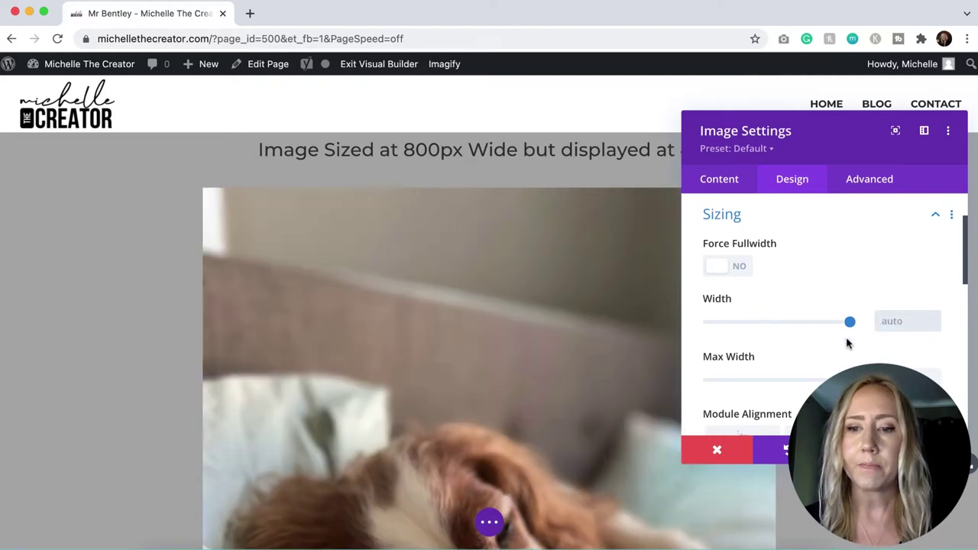
scroll(484, 334, "down", 5)
scroll(486, 334, "down", 4)
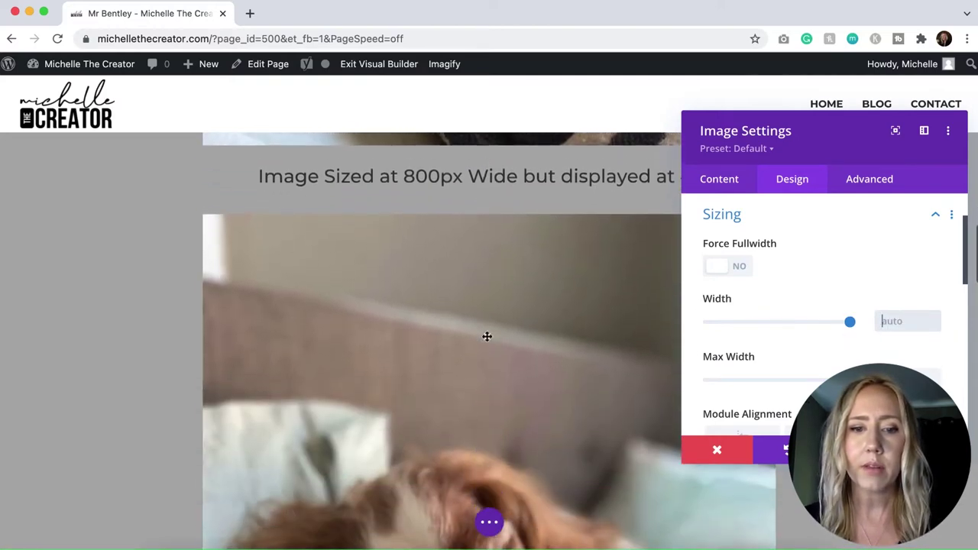
left_click(899, 321)
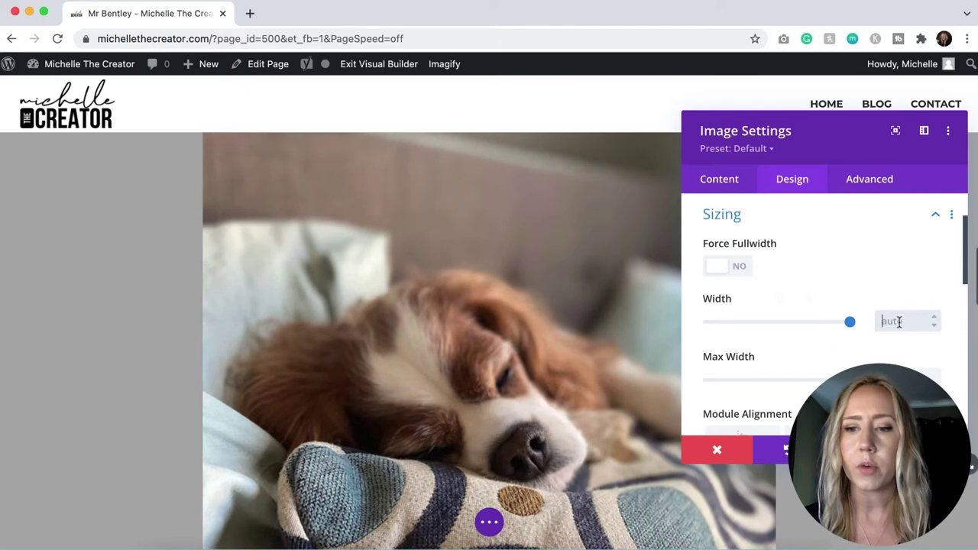
type("40%")
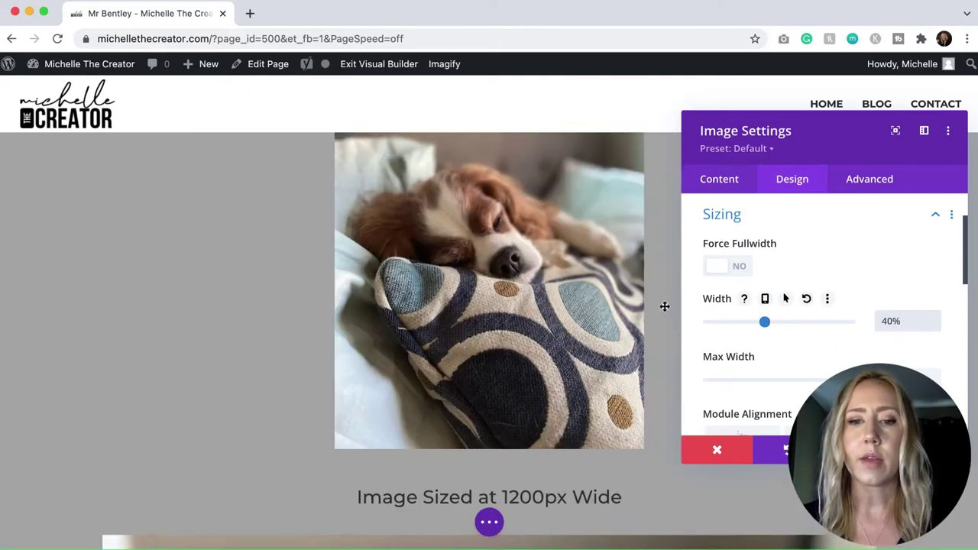
Scroll through the page to check the 40% image, then close Image Settings.
scroll(664, 306, "up", 2)
scroll(665, 306, "up", 1)
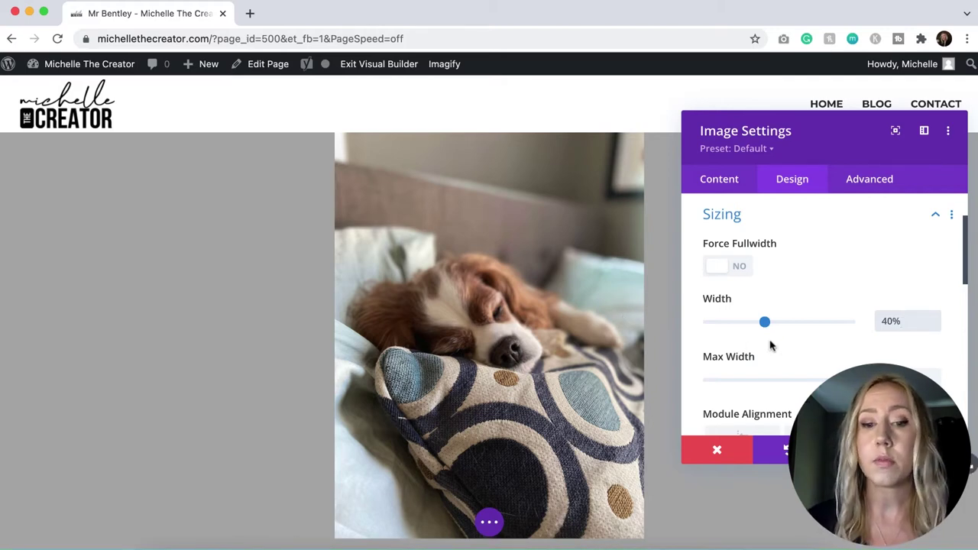
scroll(595, 295, "down", 3)
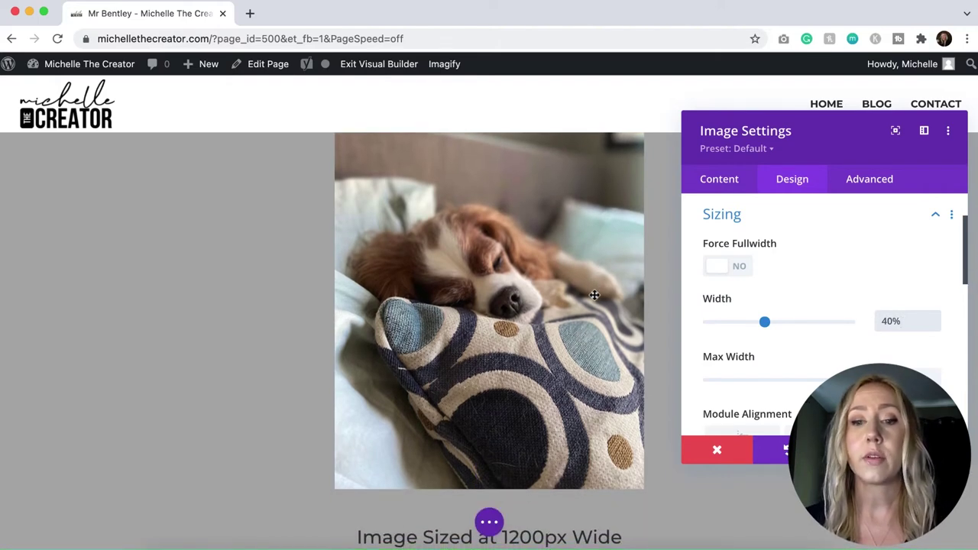
scroll(595, 297, "down", 5)
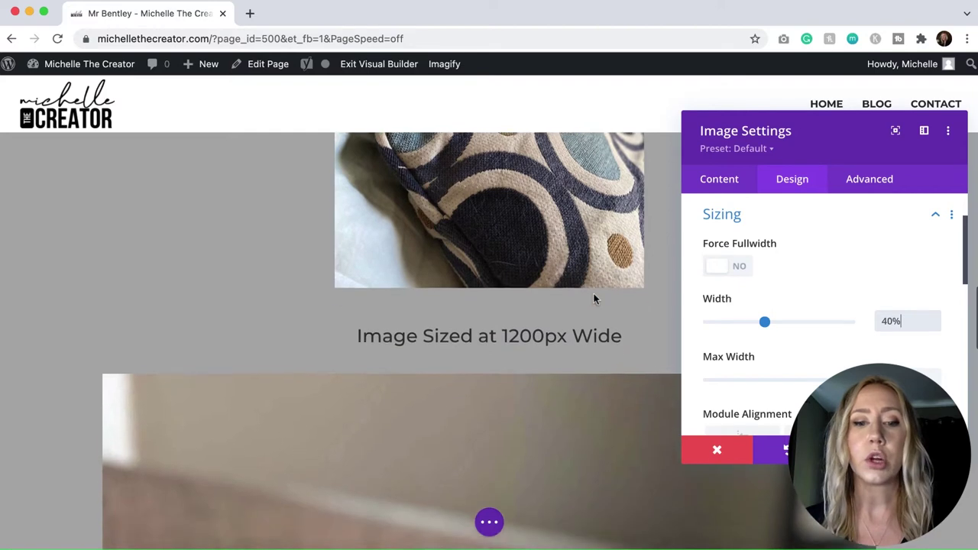
scroll(594, 298, "down", 2)
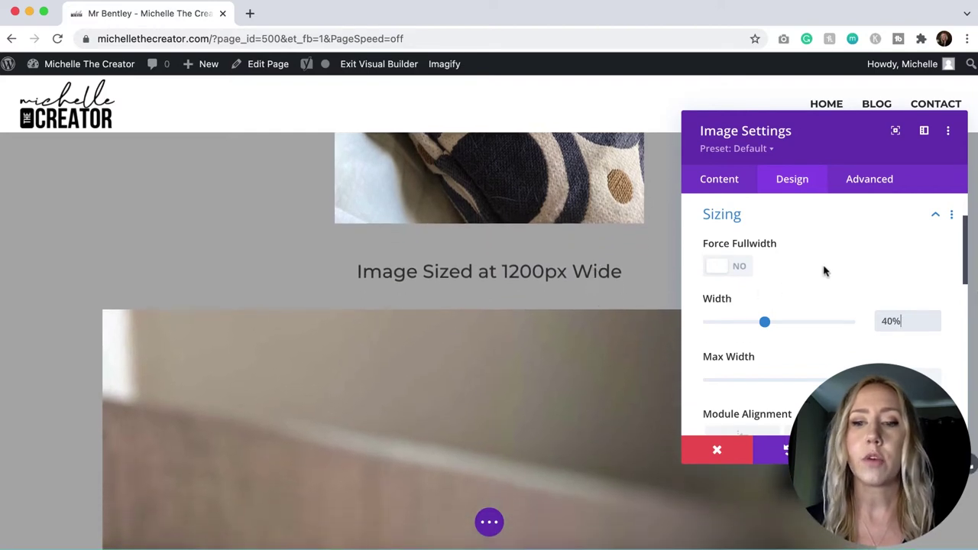
left_click(932, 450)
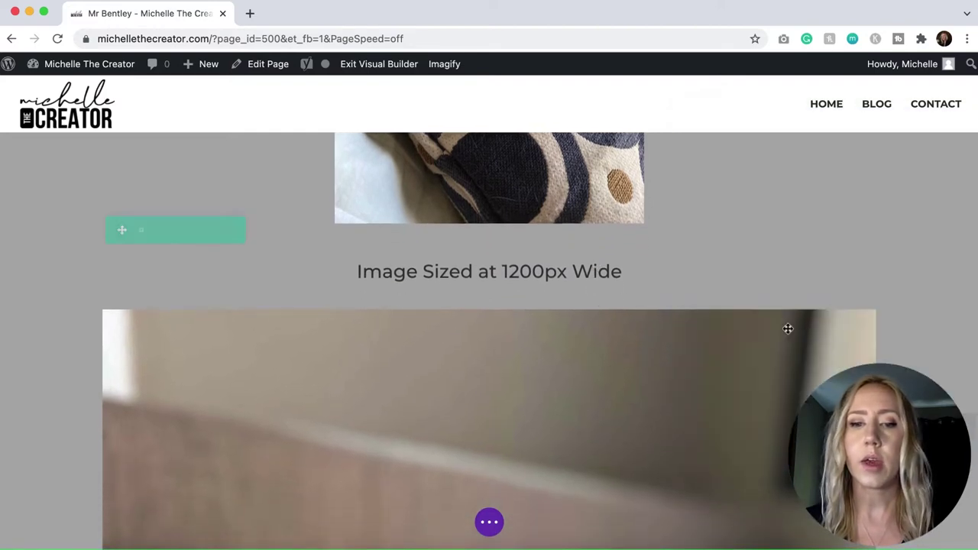
scroll(787, 329, "down", 4)
scroll(789, 333, "down", 3)
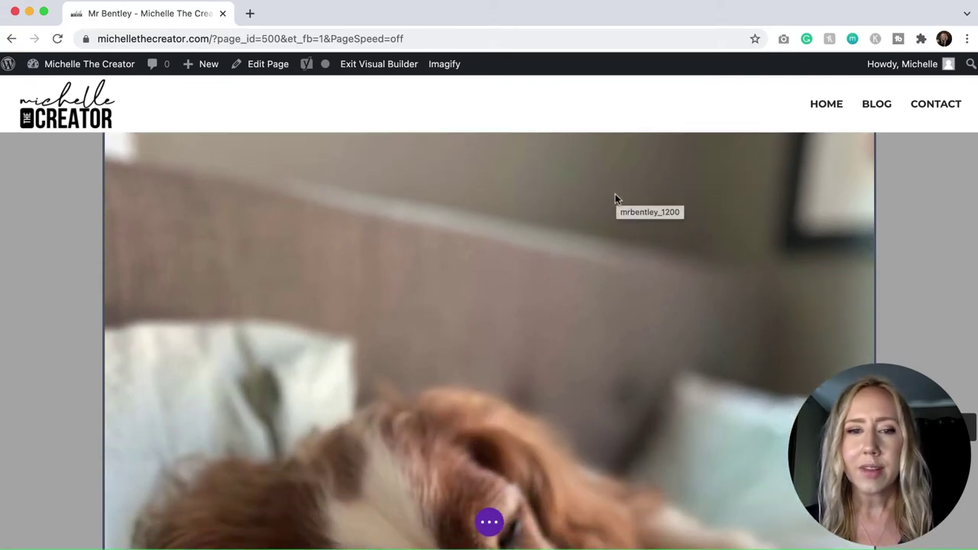
scroll(583, 350, "down", 8)
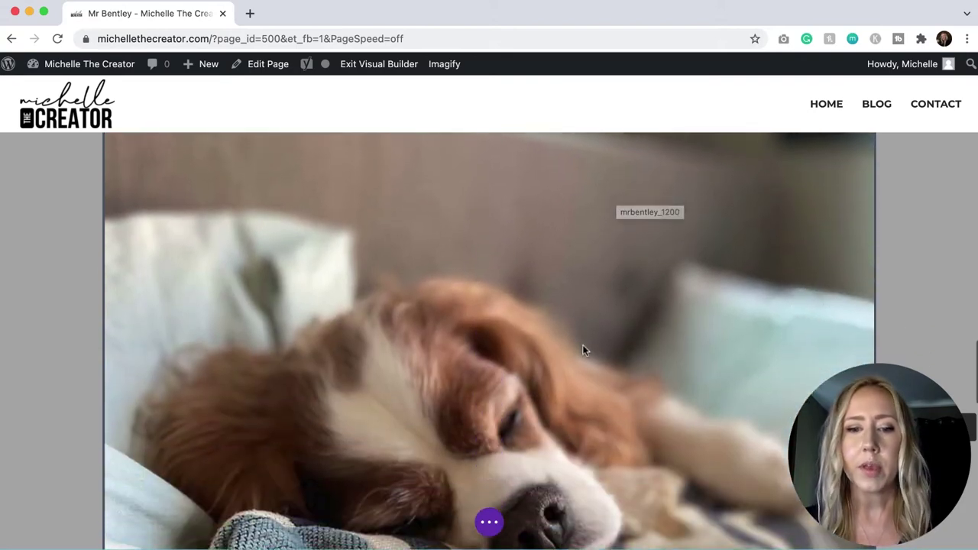
scroll(585, 348, "down", 7)
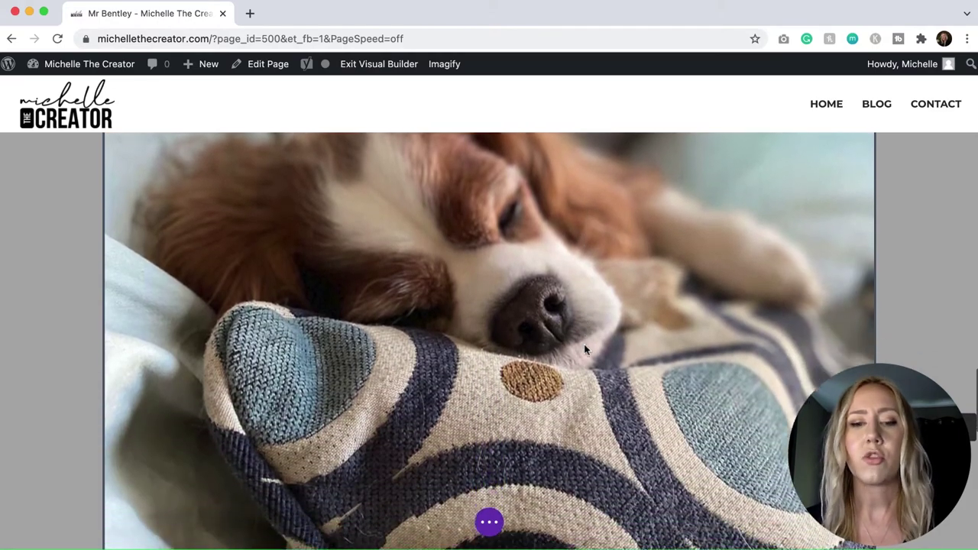
scroll(583, 348, "down", 10)
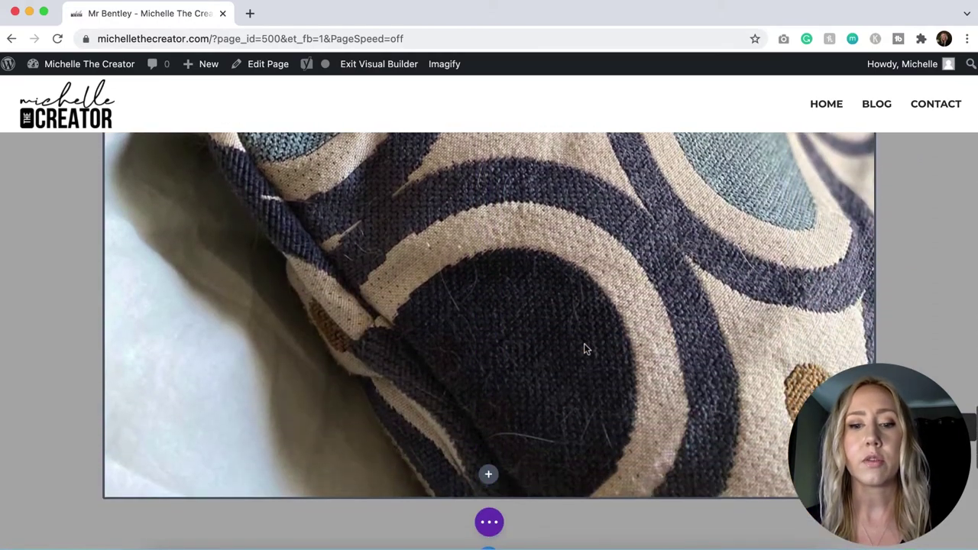
scroll(584, 348, "up", 1)
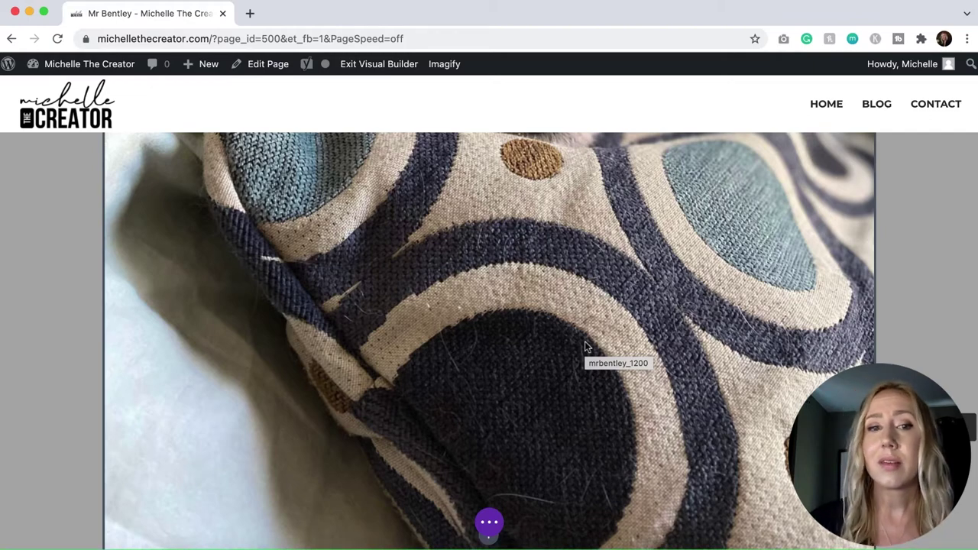
scroll(585, 346, "down", 10)
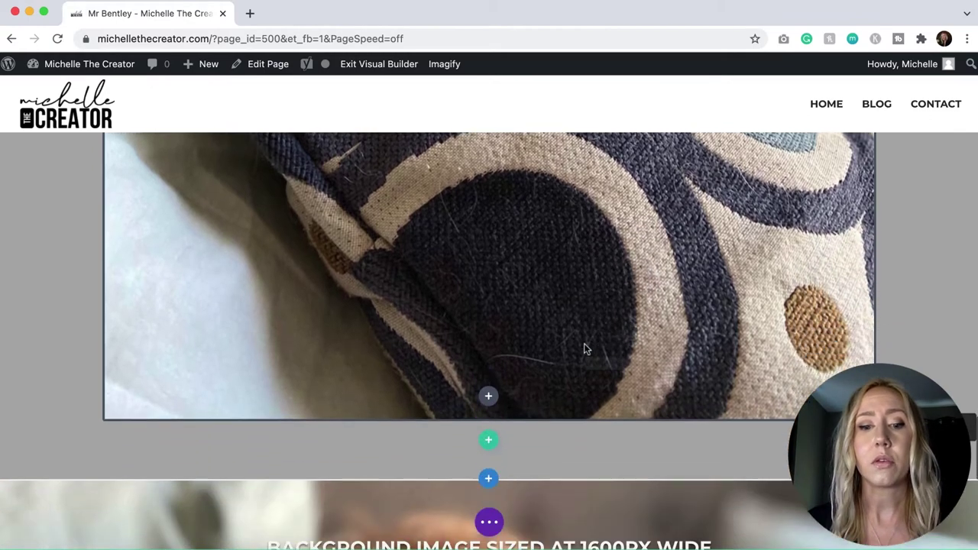
Bring up the Insert Module dialog from the add button below the 1200px dog photo.
scroll(584, 345, "down", 5)
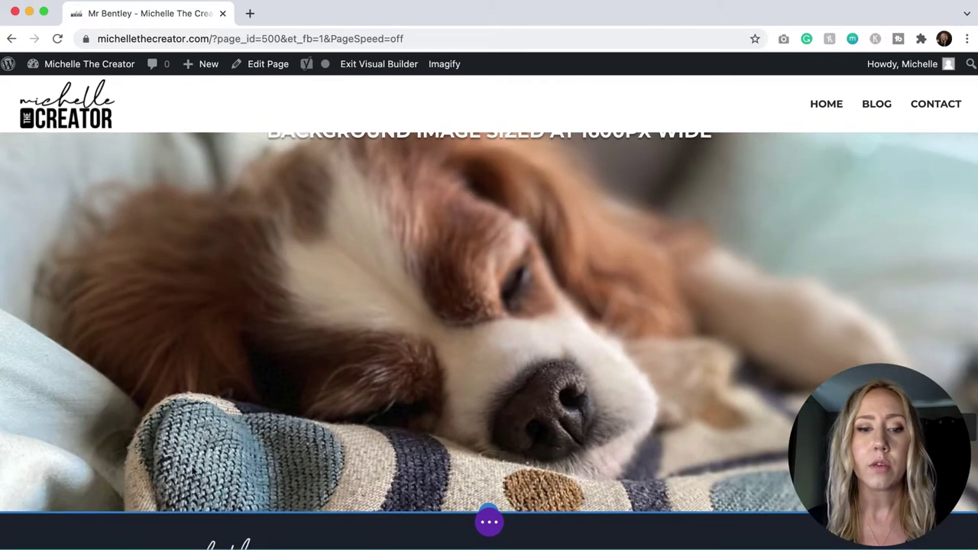
scroll(773, 469, "up", 3)
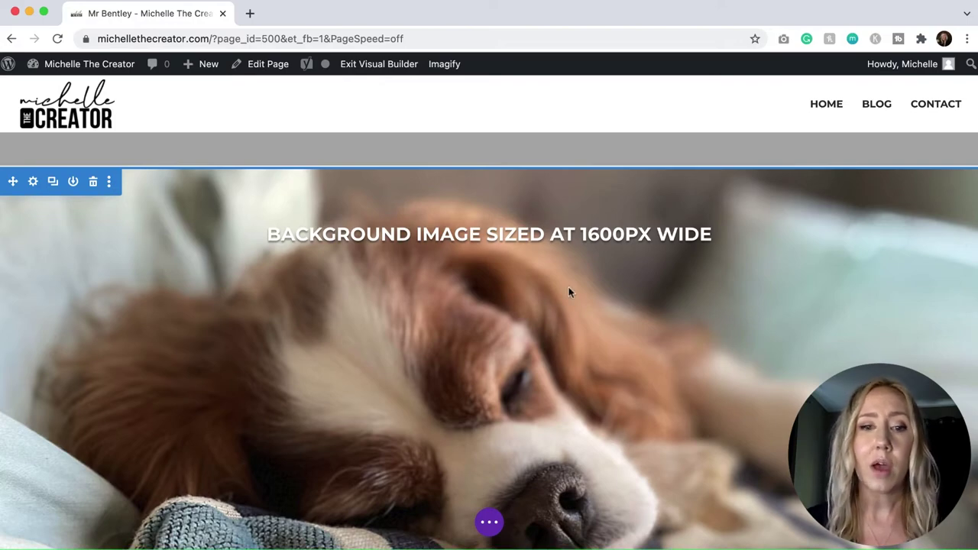
scroll(557, 298, "up", 10)
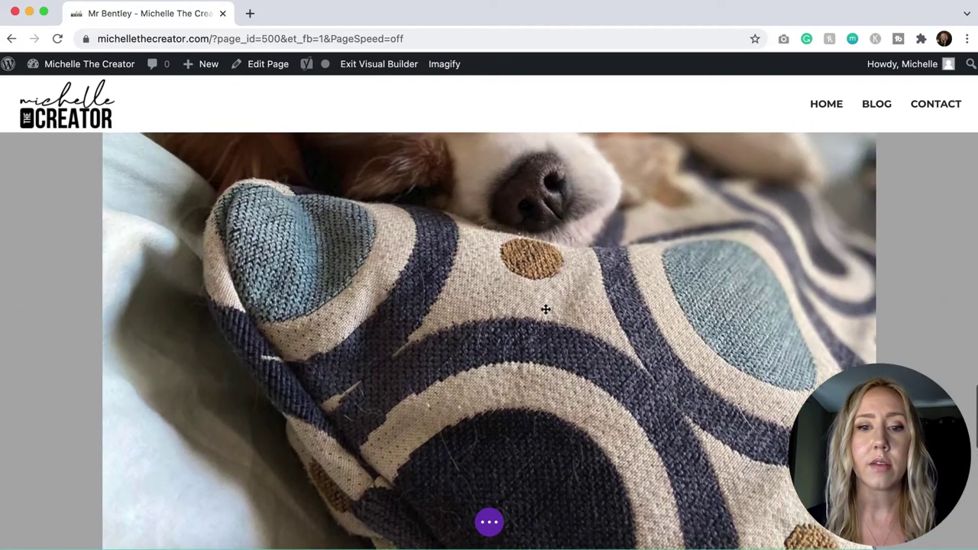
scroll(546, 309, "down", 5)
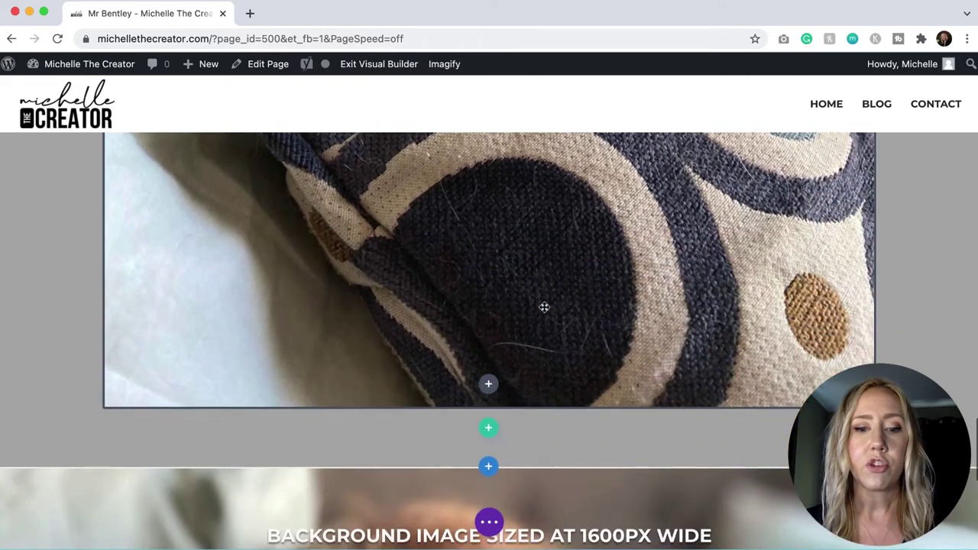
left_click(488, 384)
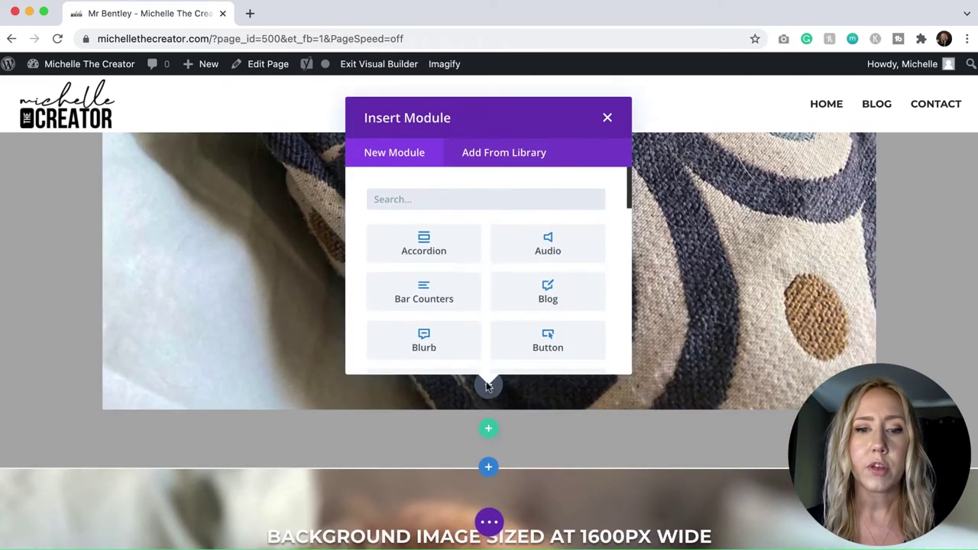
Add an Image module, then compare mrbentley_500, 800, 1200 and 1600 file sizes without inserting one.
type("image")
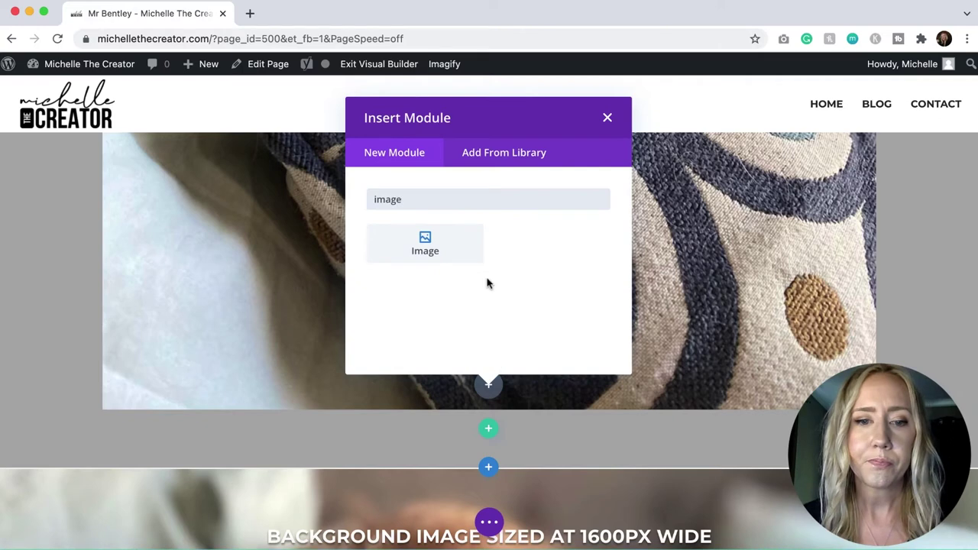
left_click(460, 247)
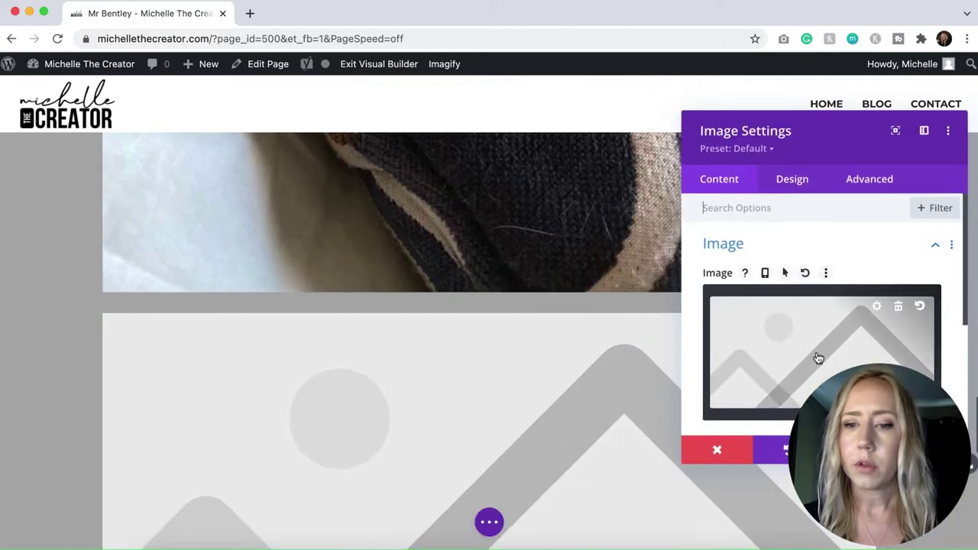
left_click(817, 358)
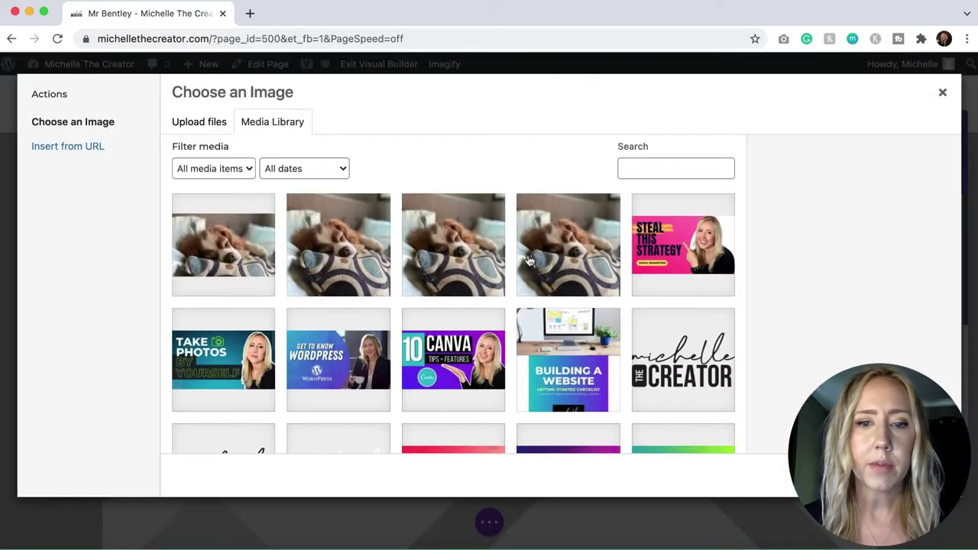
left_click(573, 260)
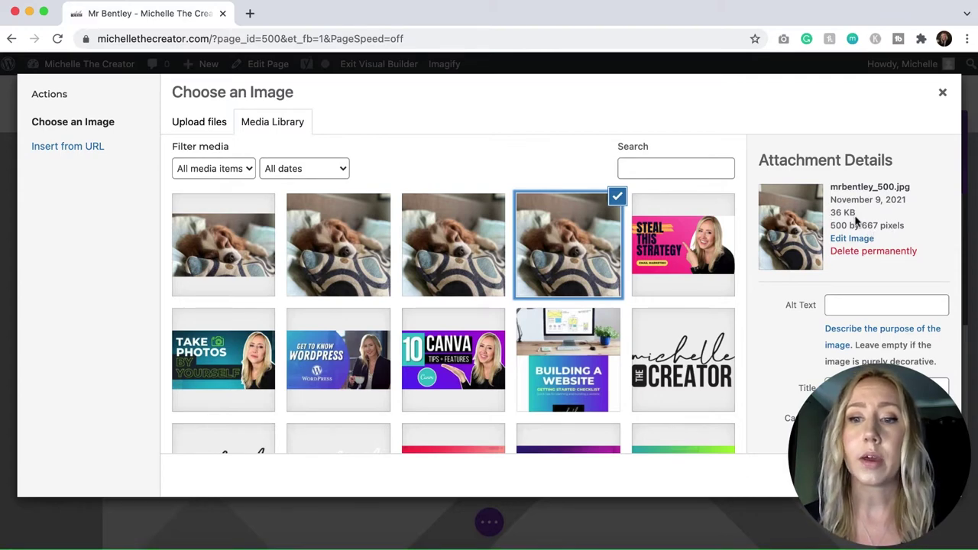
left_click(481, 266)
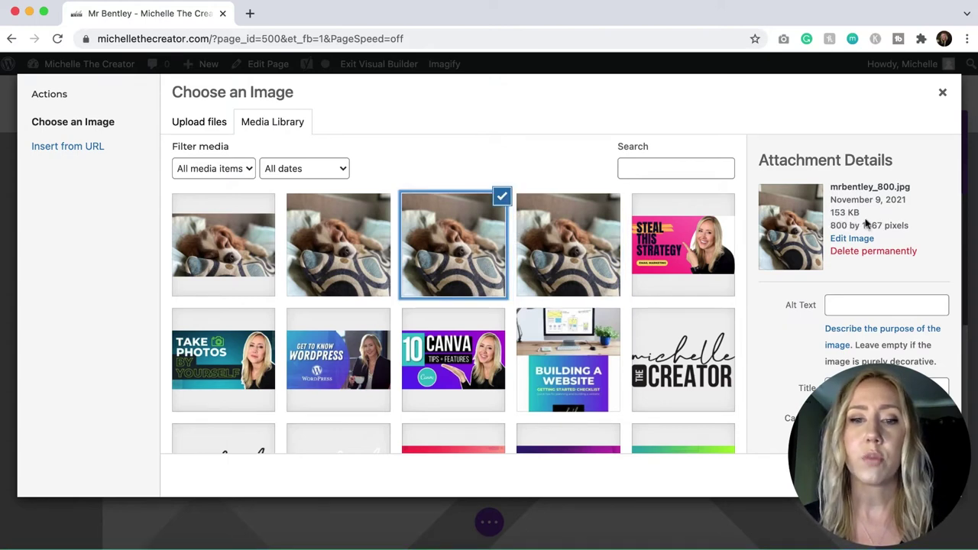
left_click(313, 266)
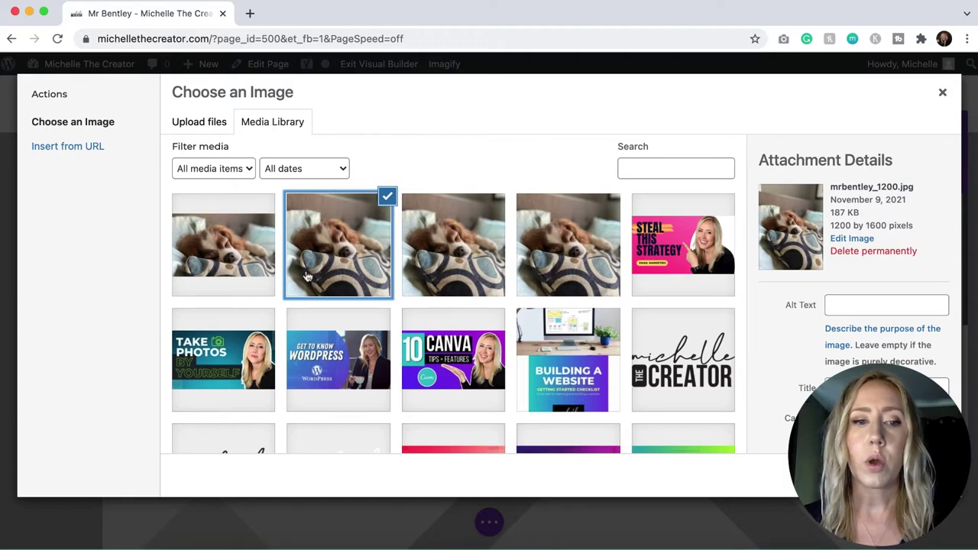
left_click(228, 269)
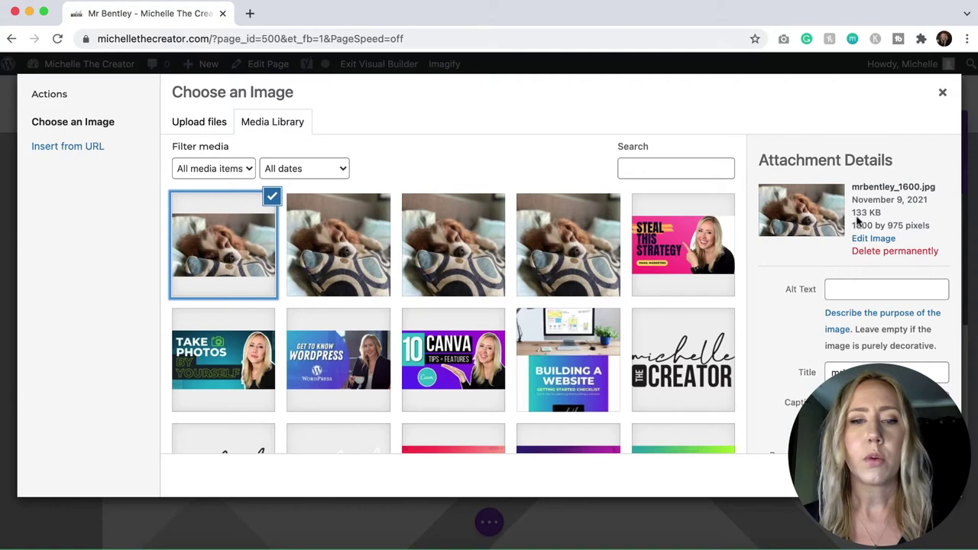
left_click(319, 243)
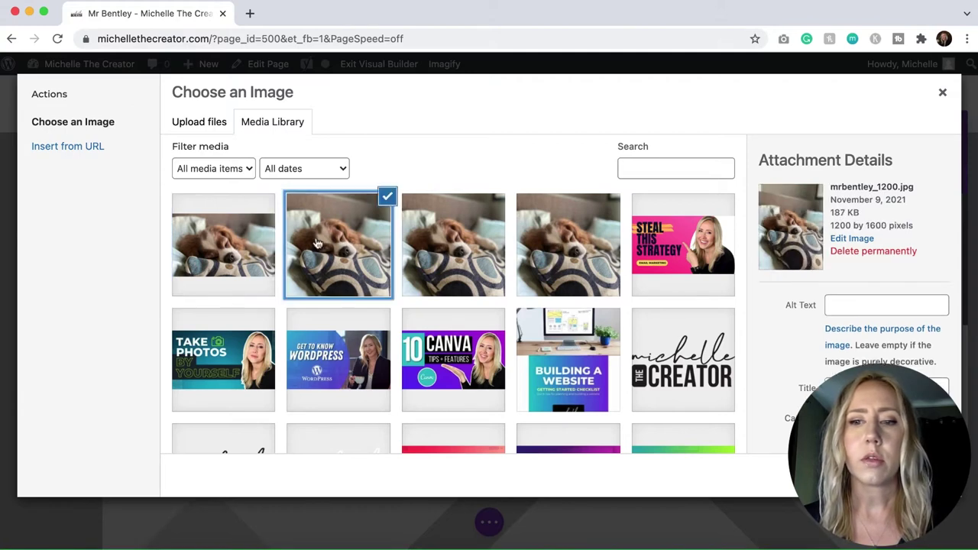
left_click(238, 247)
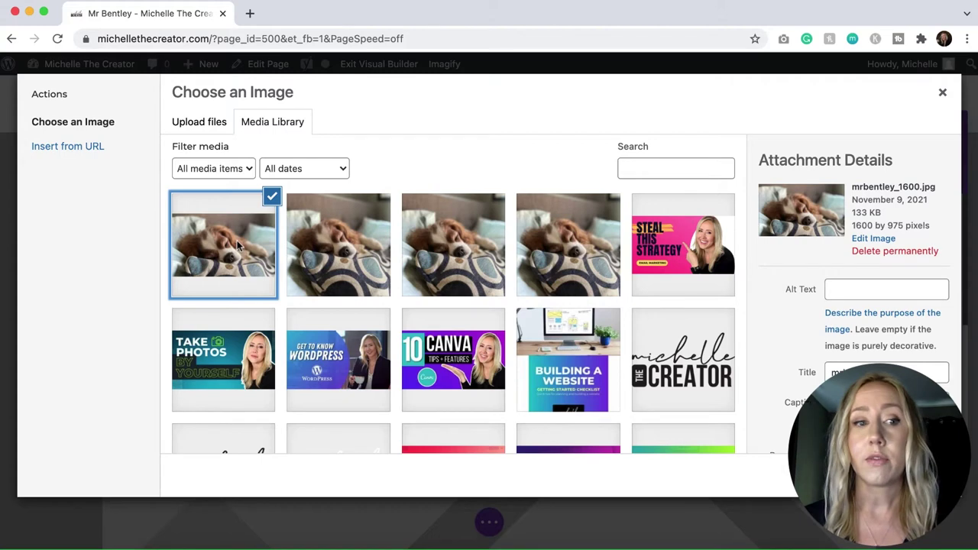
key("Escape")
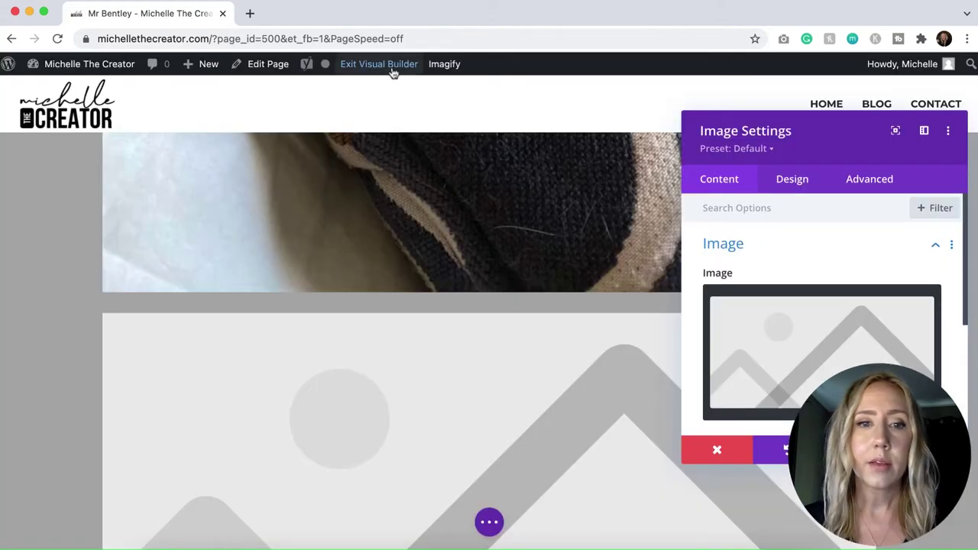
Delete the empty Image module, then leave the visual builder with Save & Exit.
key("Escape")
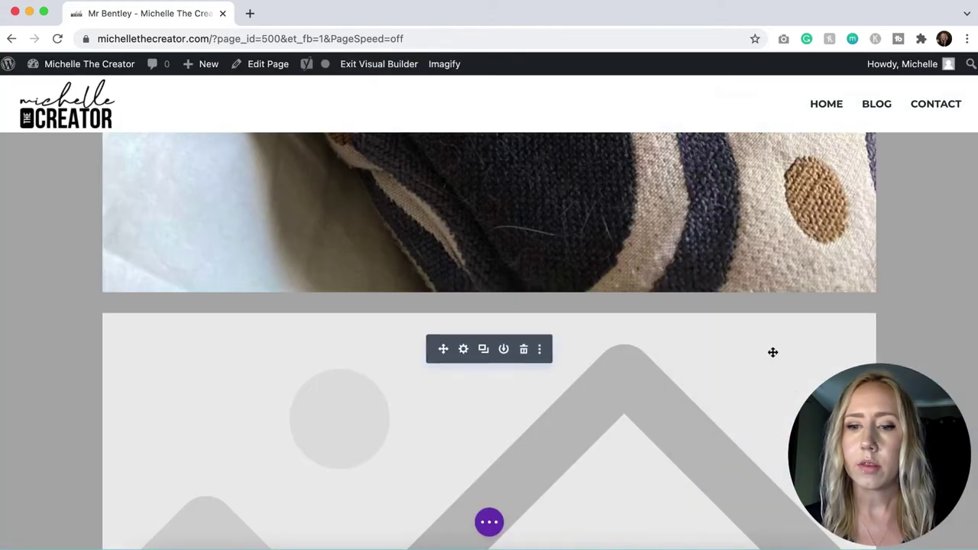
left_click(524, 348)
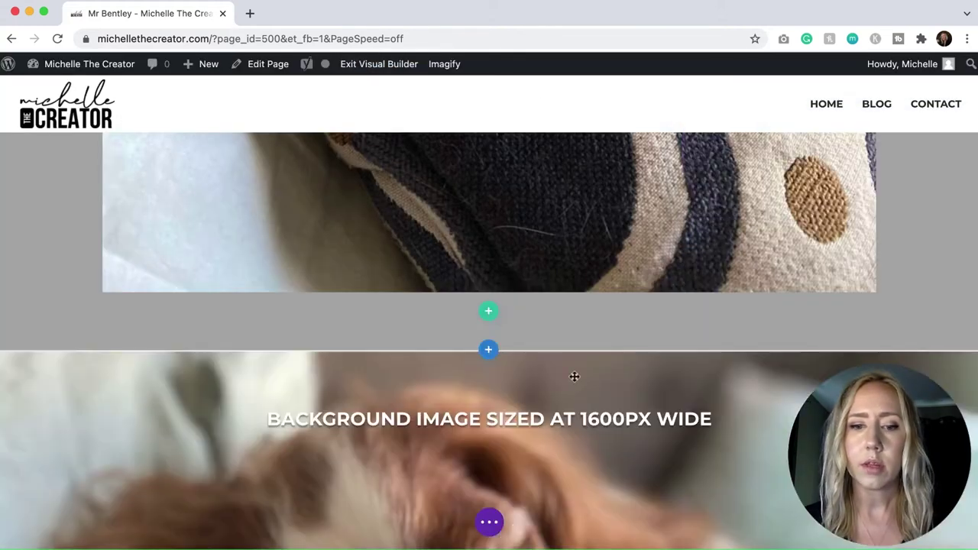
left_click(373, 66)
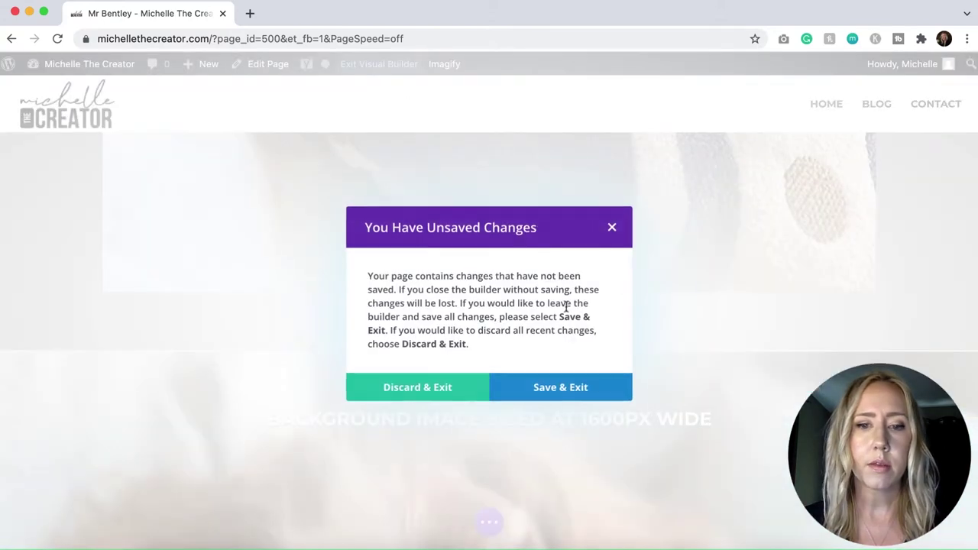
left_click(578, 389)
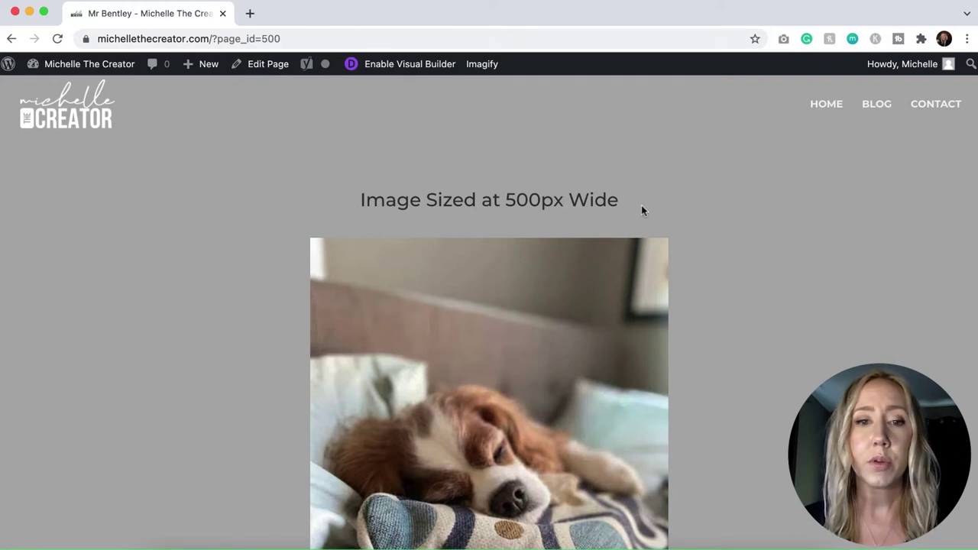
scroll(641, 203, "down", 1)
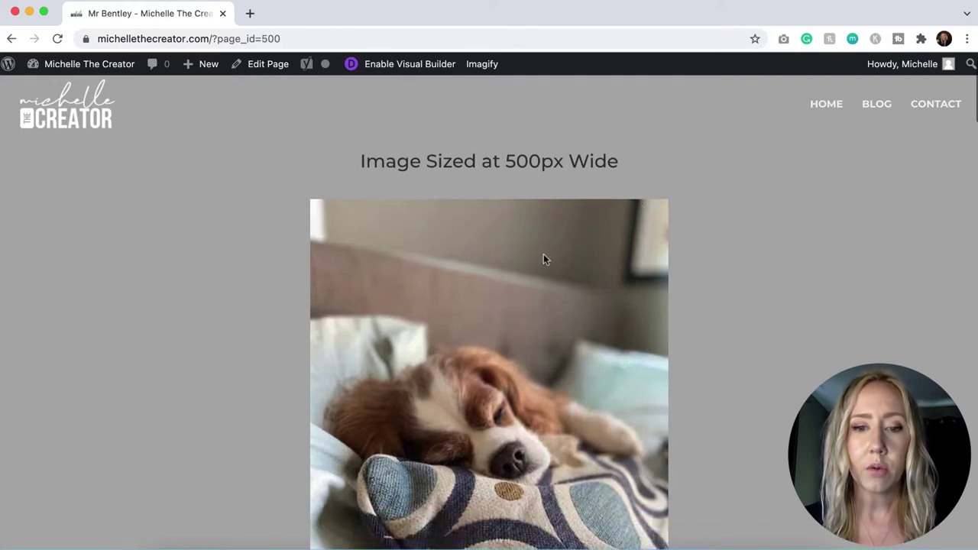
Scroll the live page past the 500px, 800px, 40% and 1200px photos to the 1600px background section.
scroll(544, 363, "down", 2)
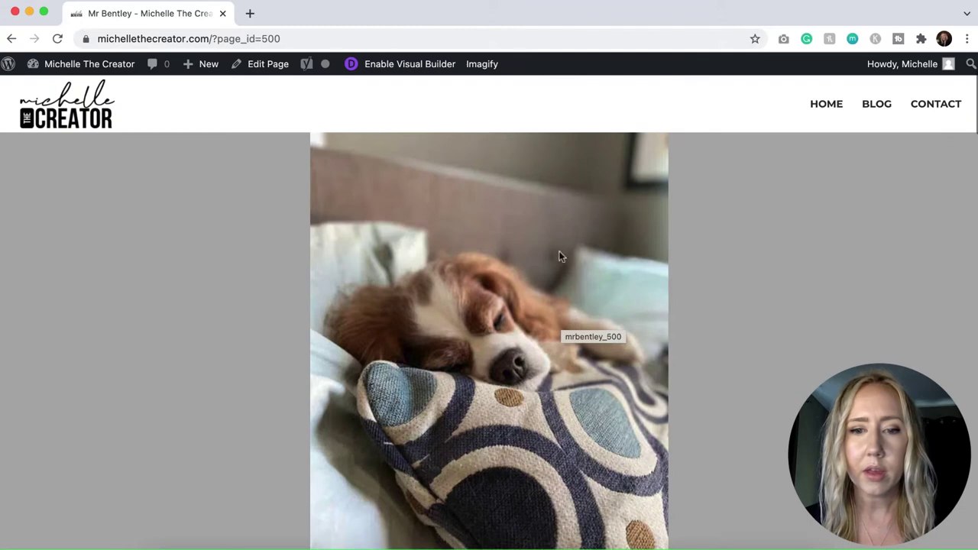
scroll(547, 309, "down", 1)
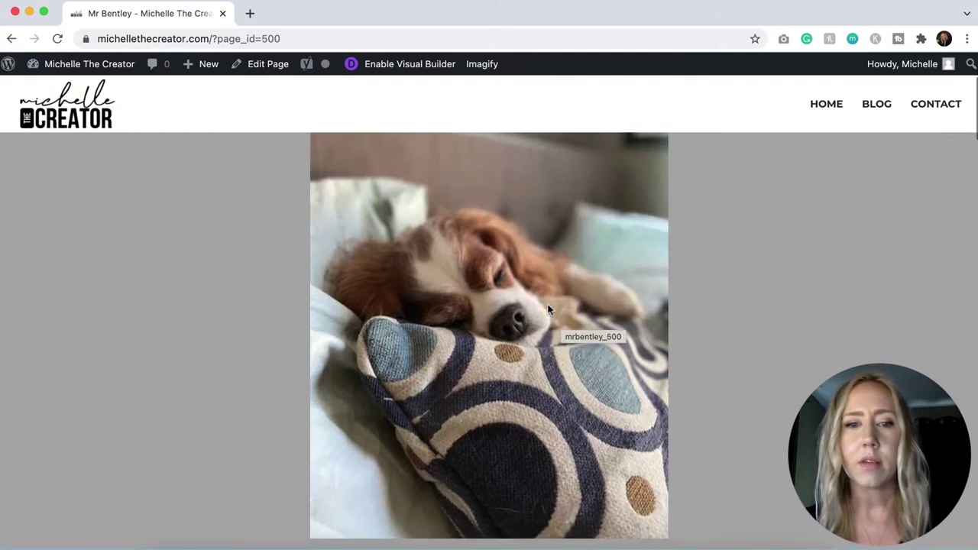
scroll(547, 309, "down", 8)
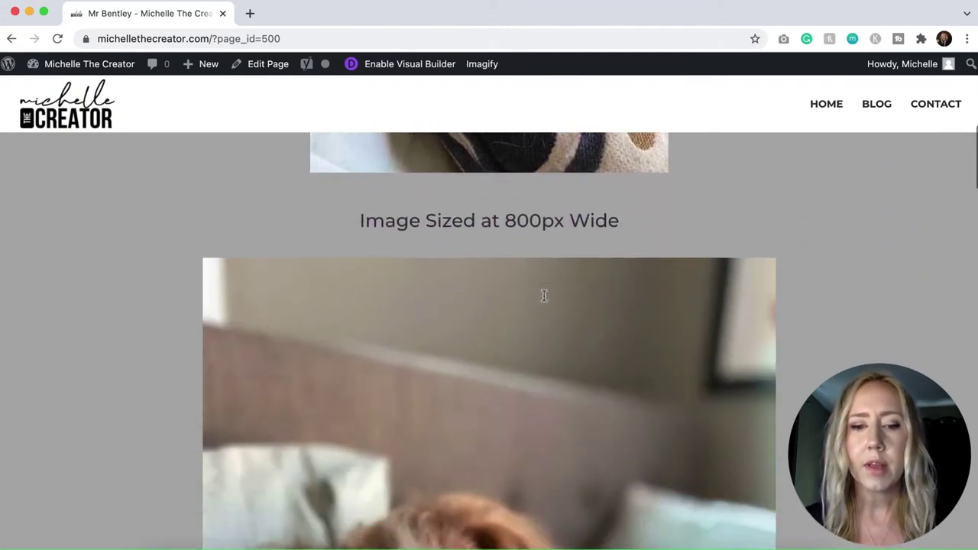
scroll(544, 296, "down", 5)
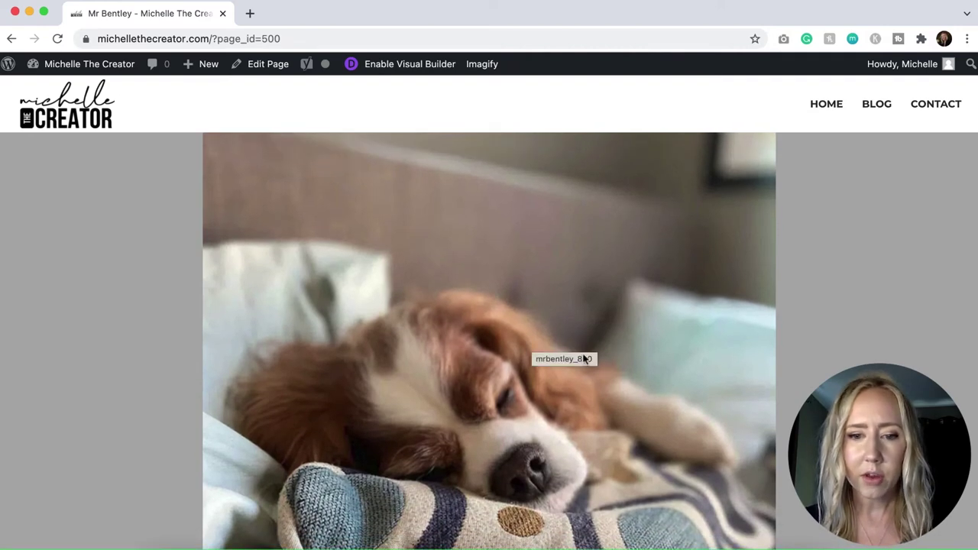
scroll(582, 353, "down", 7)
scroll(581, 349, "down", 8)
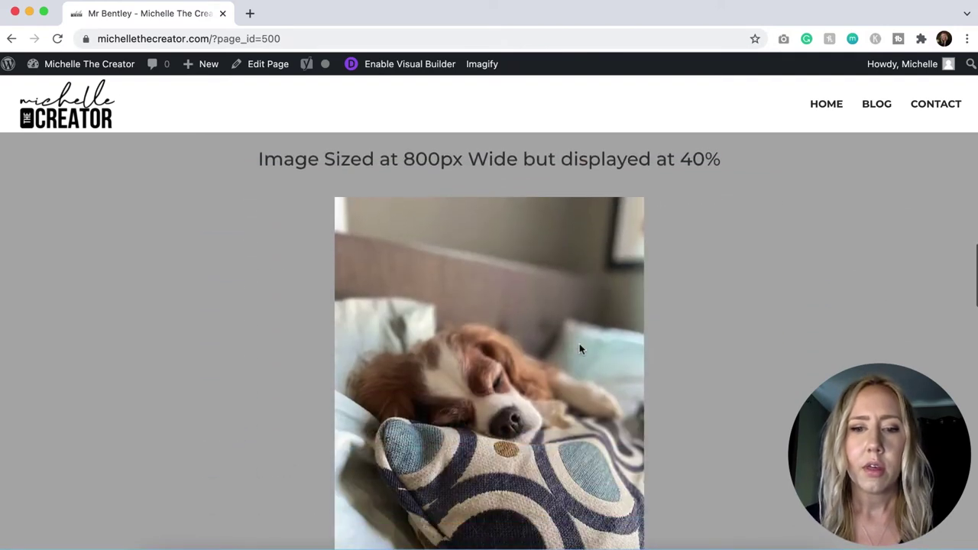
scroll(556, 315, "down", 1)
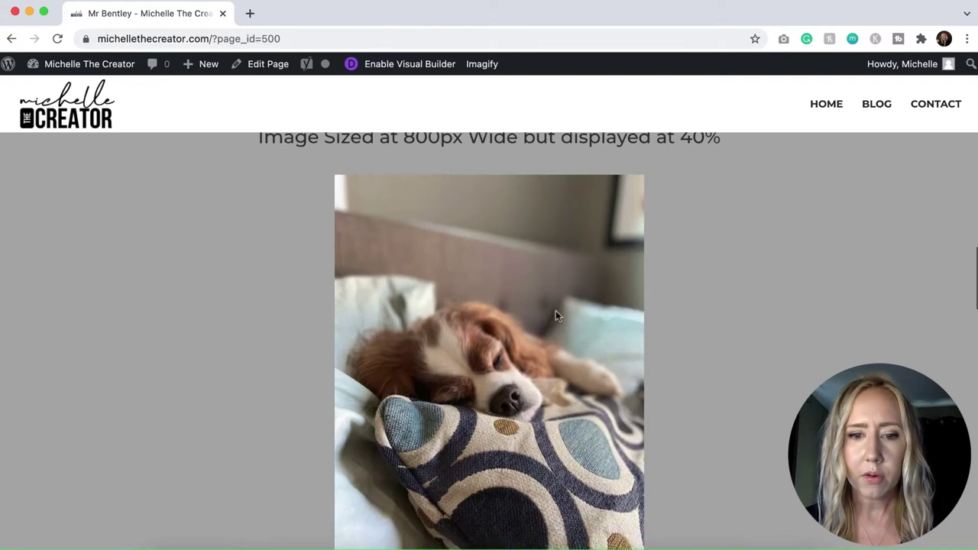
scroll(556, 316, "down", 1)
scroll(556, 316, "up", 1)
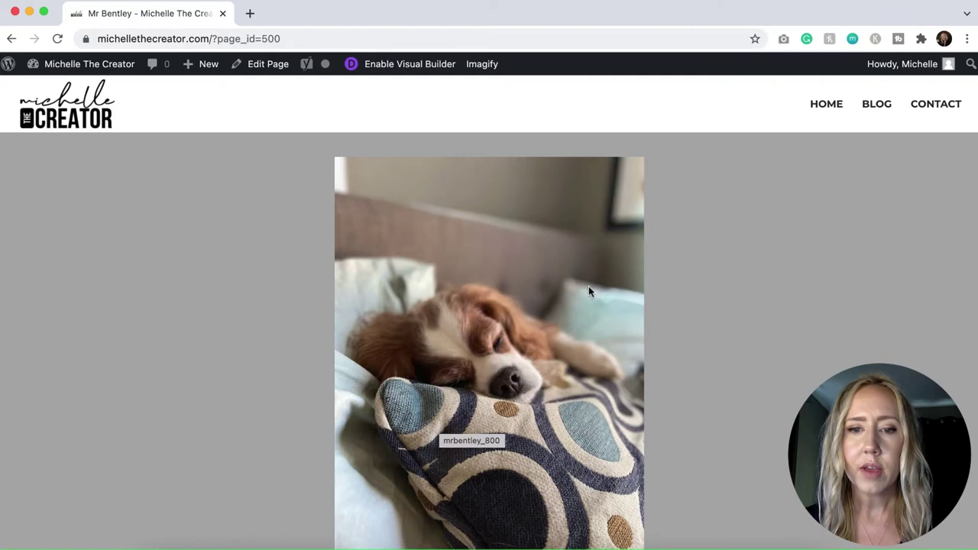
scroll(559, 322, "up", 3)
scroll(559, 324, "down", 2)
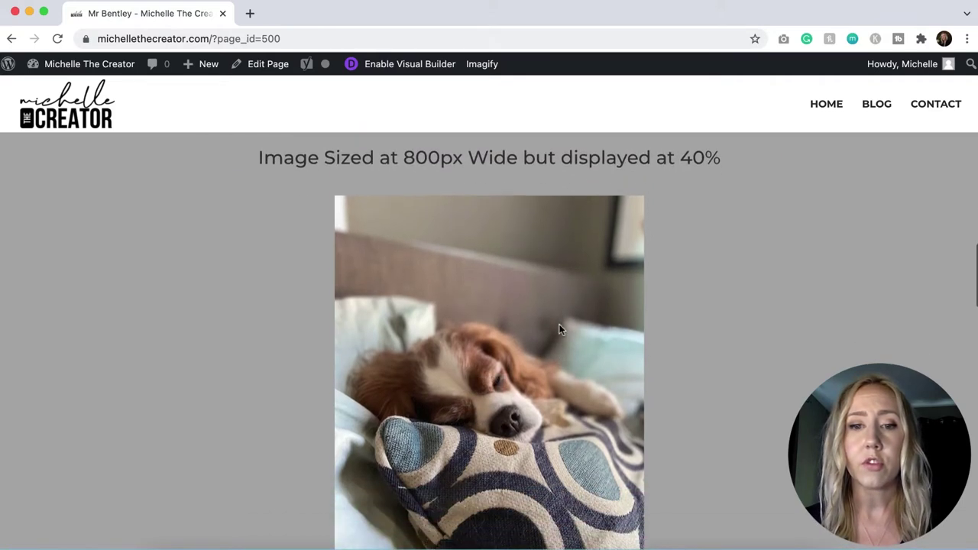
scroll(559, 325, "down", 5)
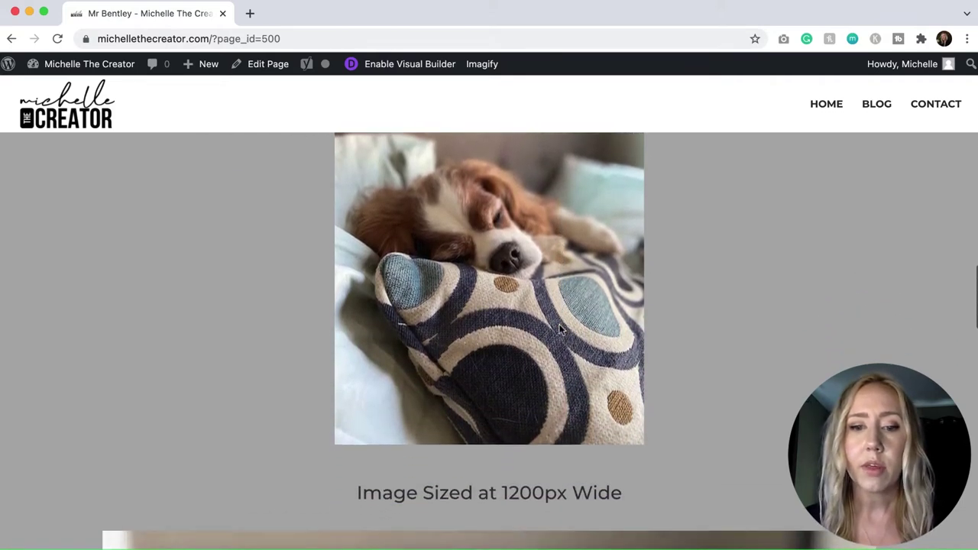
scroll(559, 328, "down", 12)
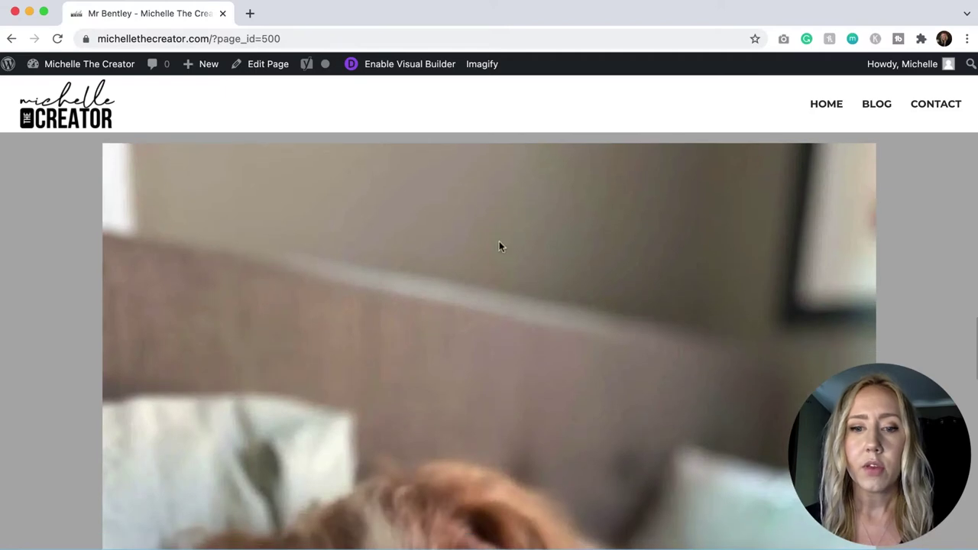
scroll(596, 268, "down", 2)
scroll(604, 275, "down", 2)
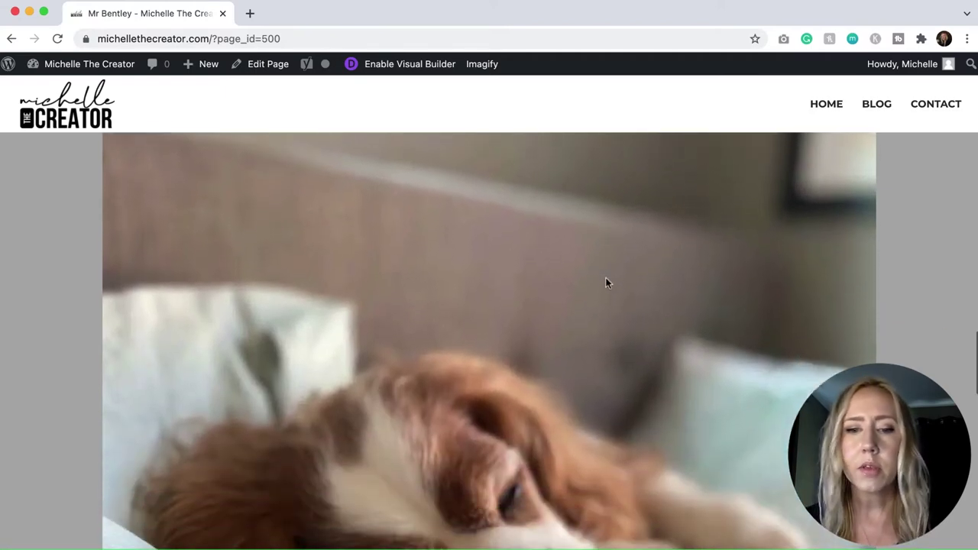
scroll(605, 282, "down", 10)
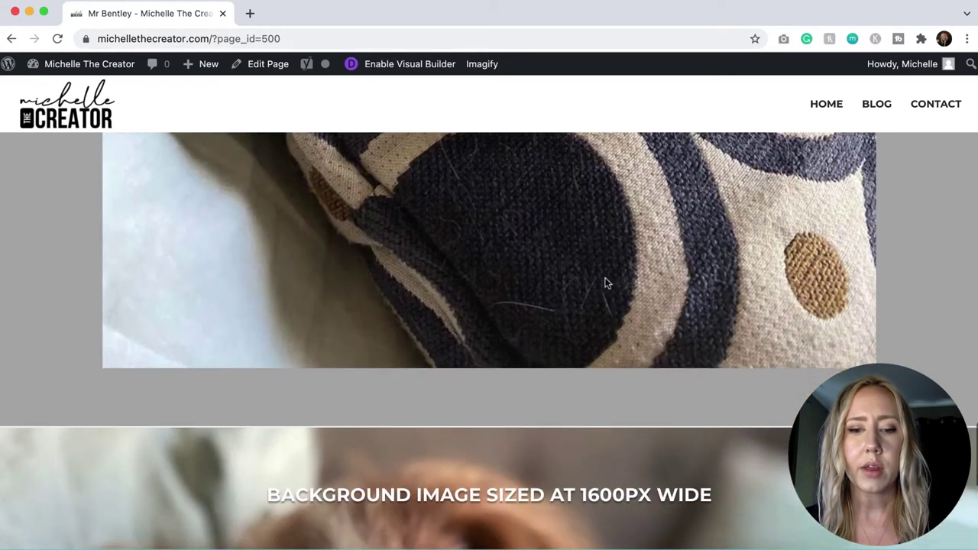
scroll(604, 283, "down", 8)
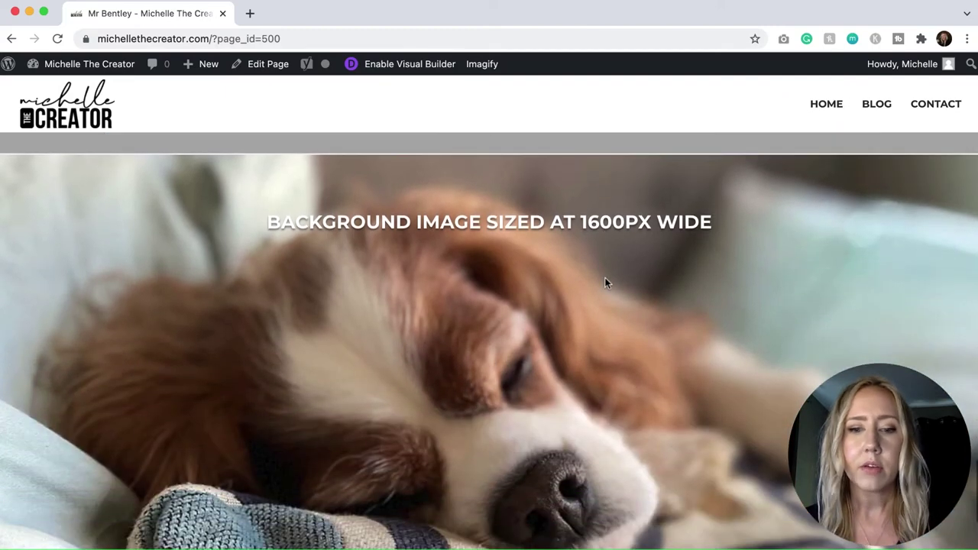
scroll(604, 282, "down", 4)
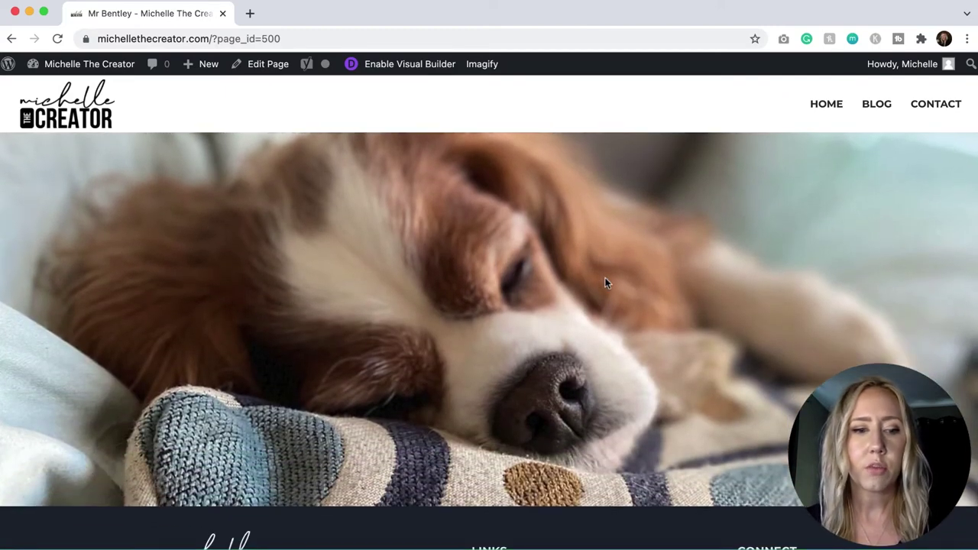
scroll(605, 282, "up", 1)
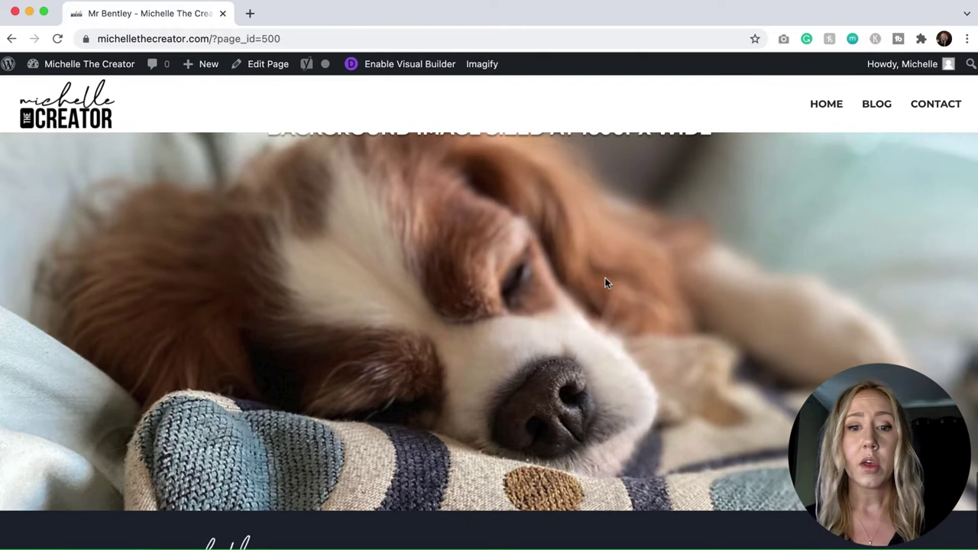
scroll(604, 283, "up", 3)
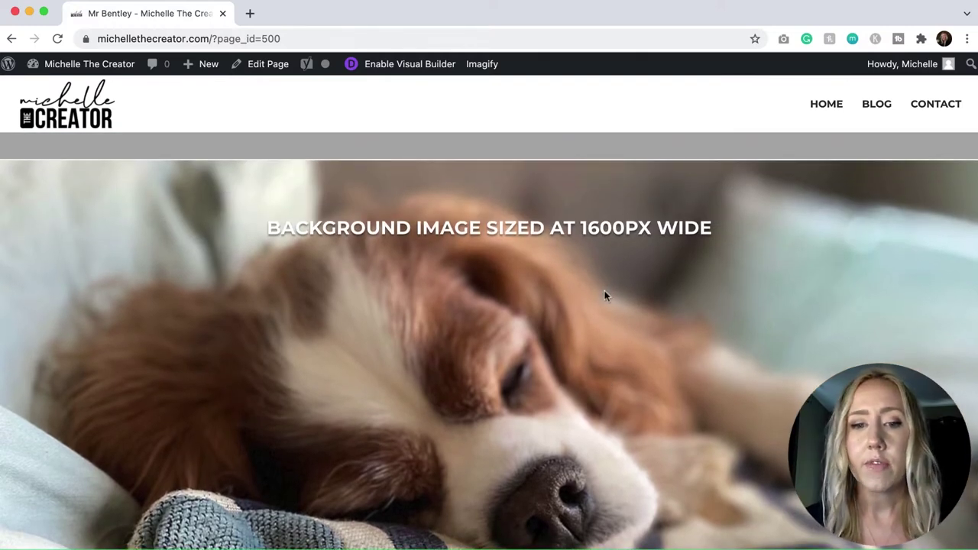
Scroll back up to the 'Image Sized at 500px Wide' section and enable the Visual Builder.
scroll(593, 244, "up", 1)
scroll(489, 341, "up", 1)
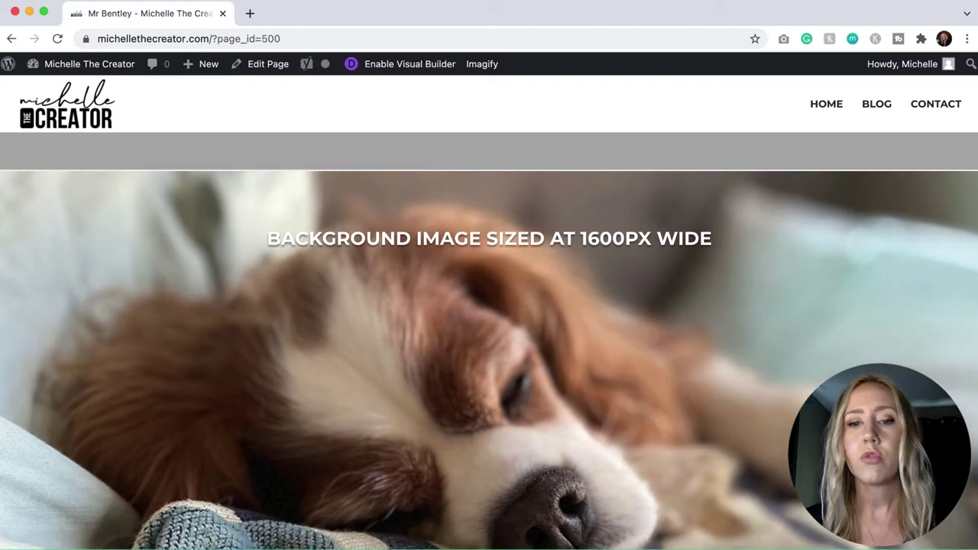
scroll(489, 340, "up", 5)
scroll(489, 341, "up", 5)
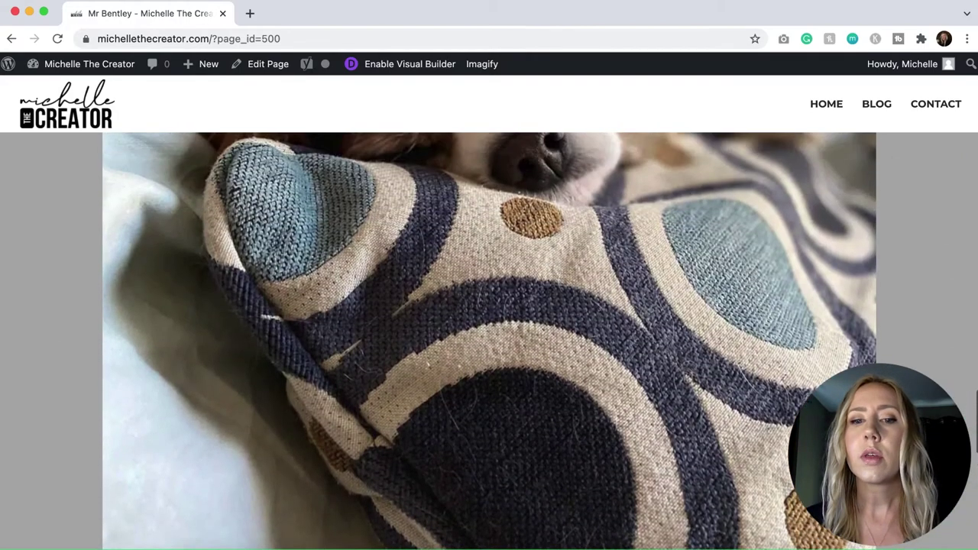
scroll(489, 341, "up", 5)
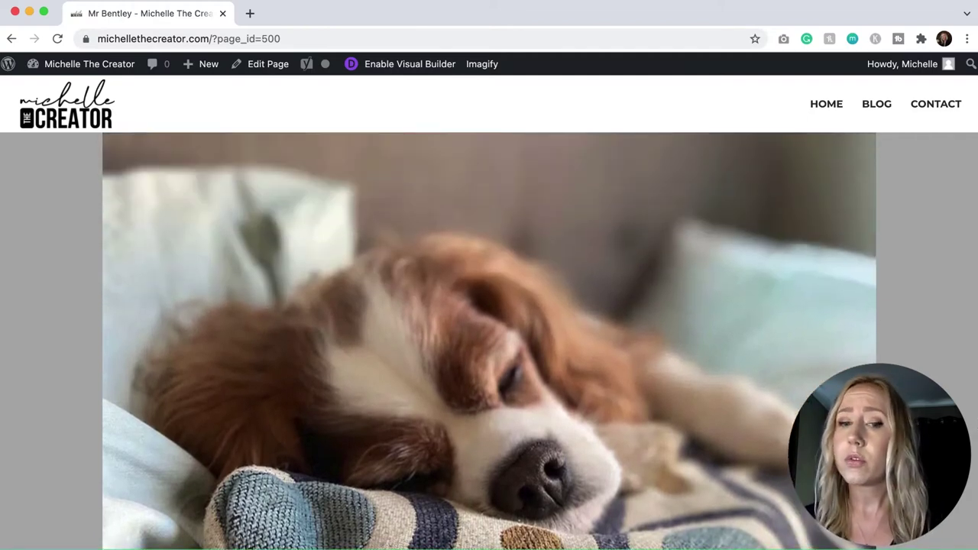
scroll(489, 340, "up", 2)
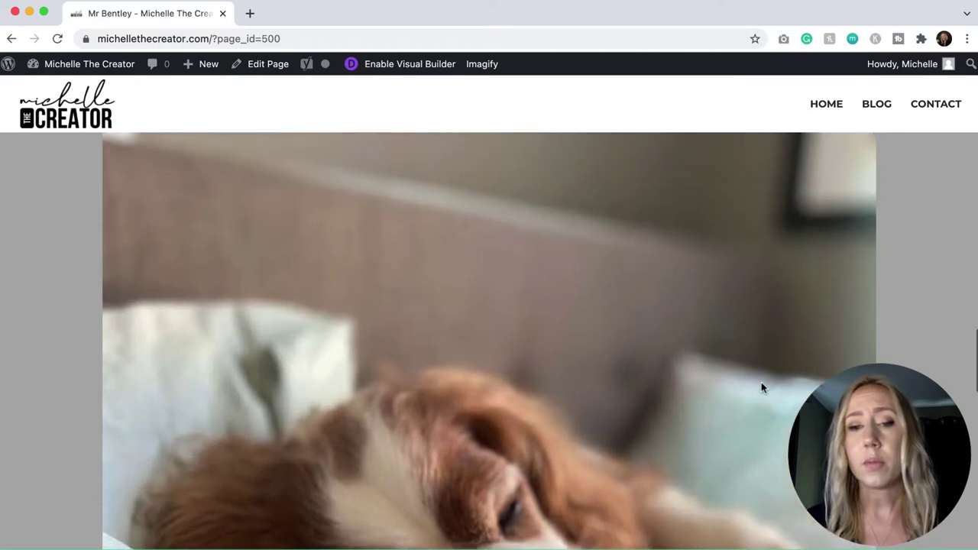
scroll(761, 387, "up", 10)
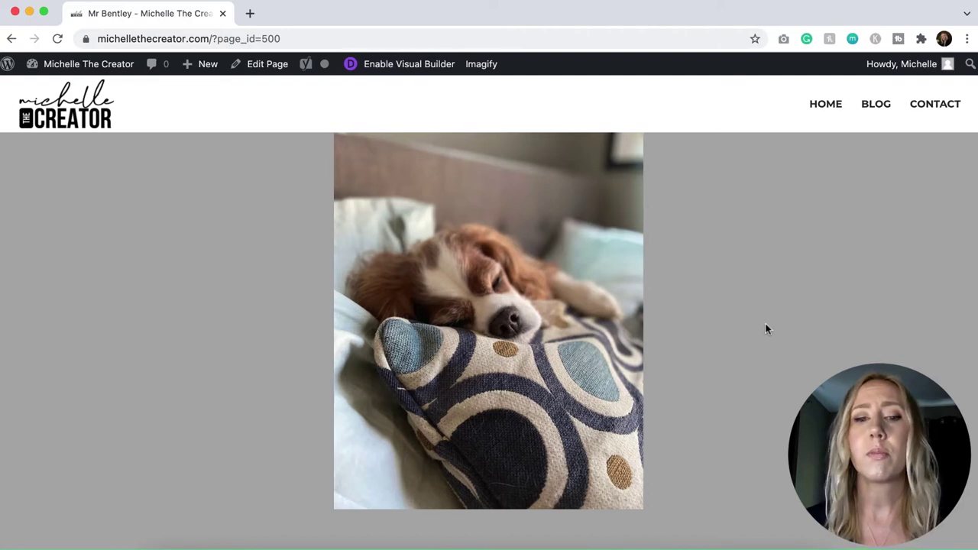
scroll(633, 369, "up", 5)
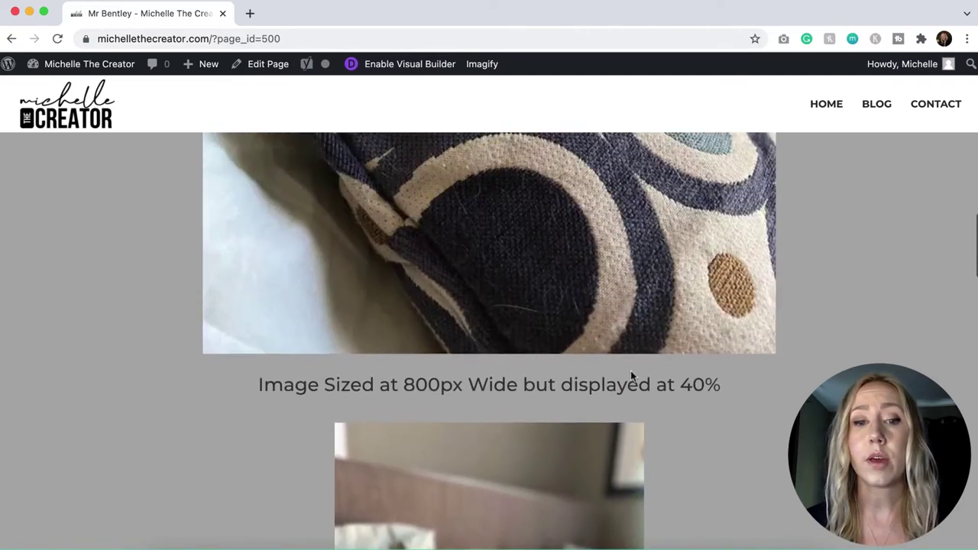
scroll(633, 373, "up", 8)
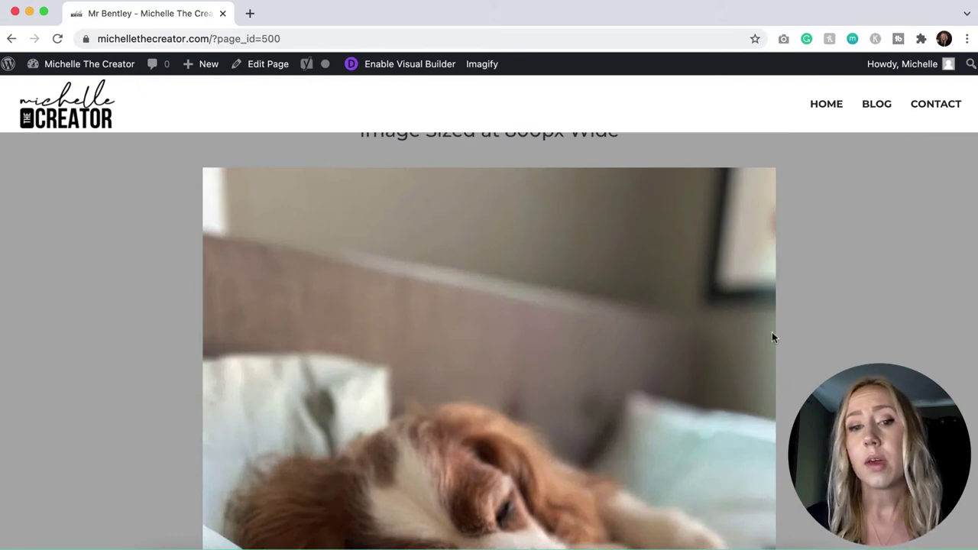
scroll(763, 337, "down", 2)
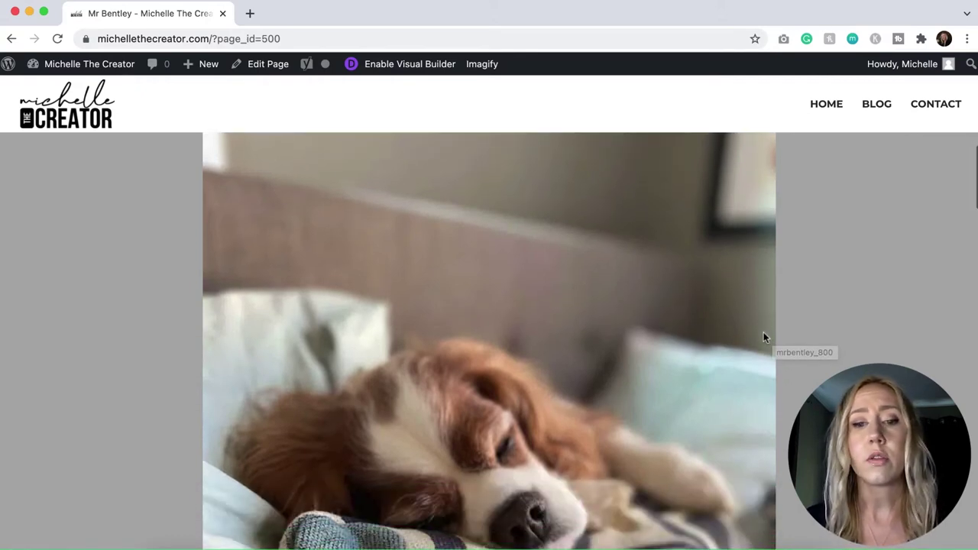
scroll(763, 337, "up", 1)
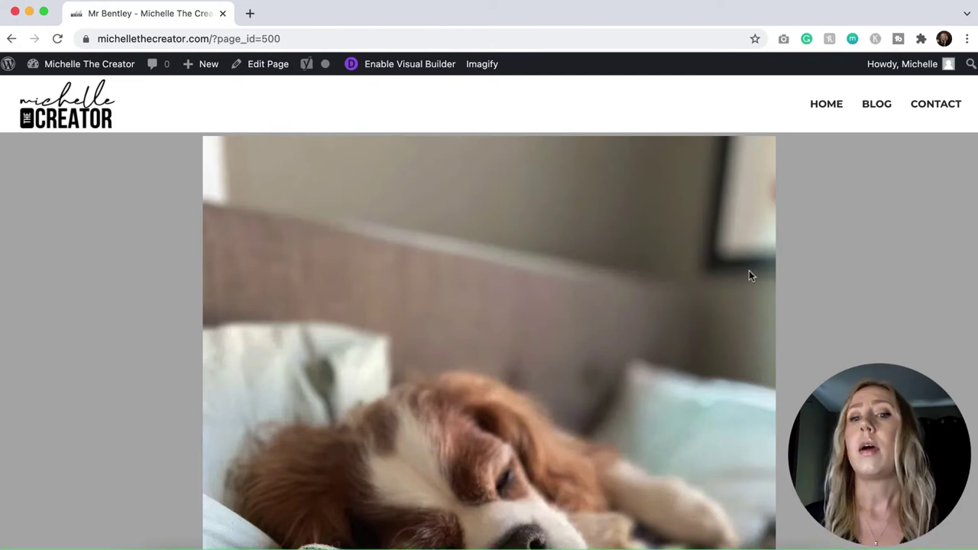
scroll(761, 297, "down", 20)
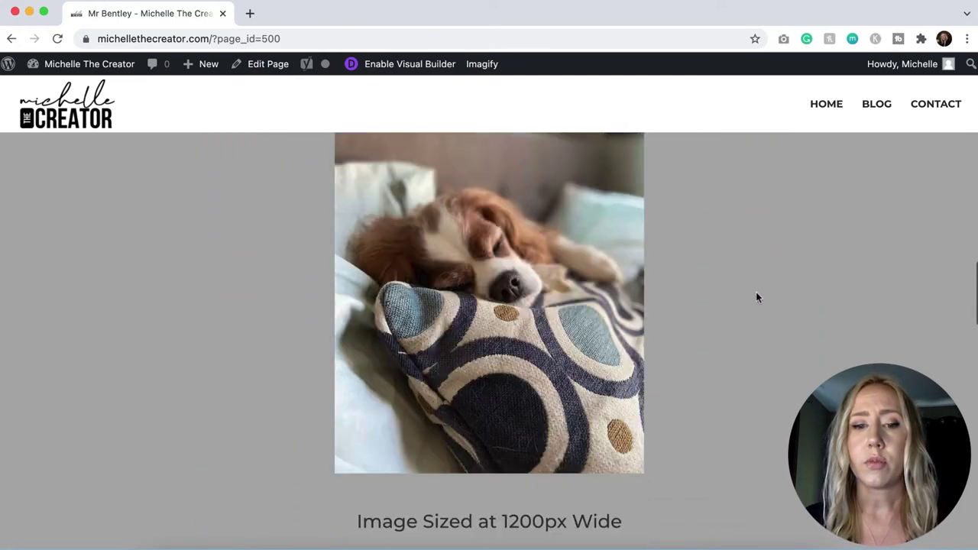
scroll(756, 297, "down", 8)
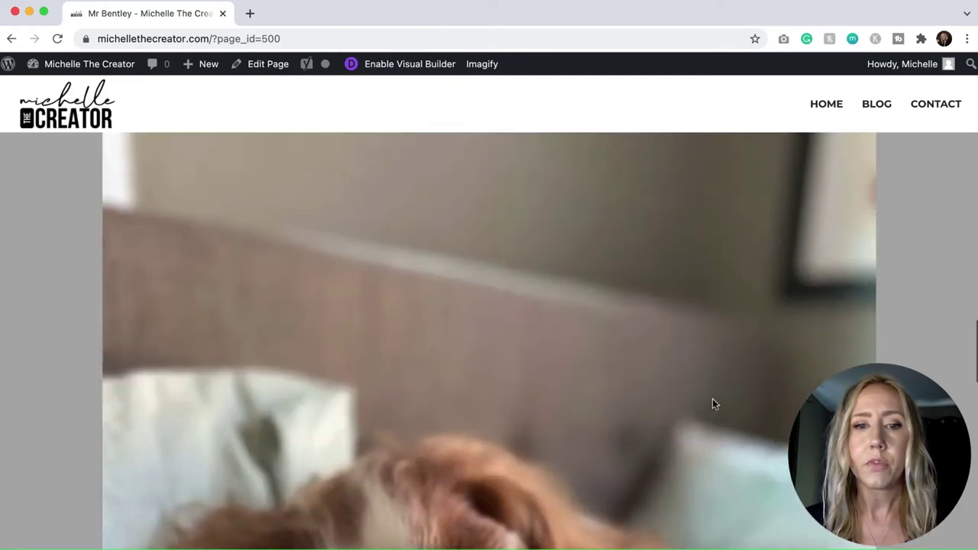
scroll(712, 404, "up", 15)
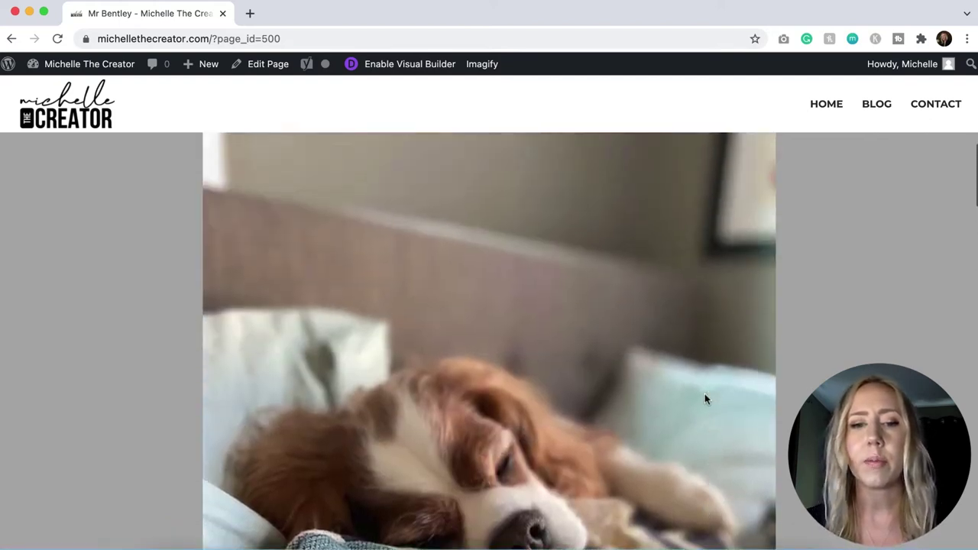
scroll(705, 398, "up", 2)
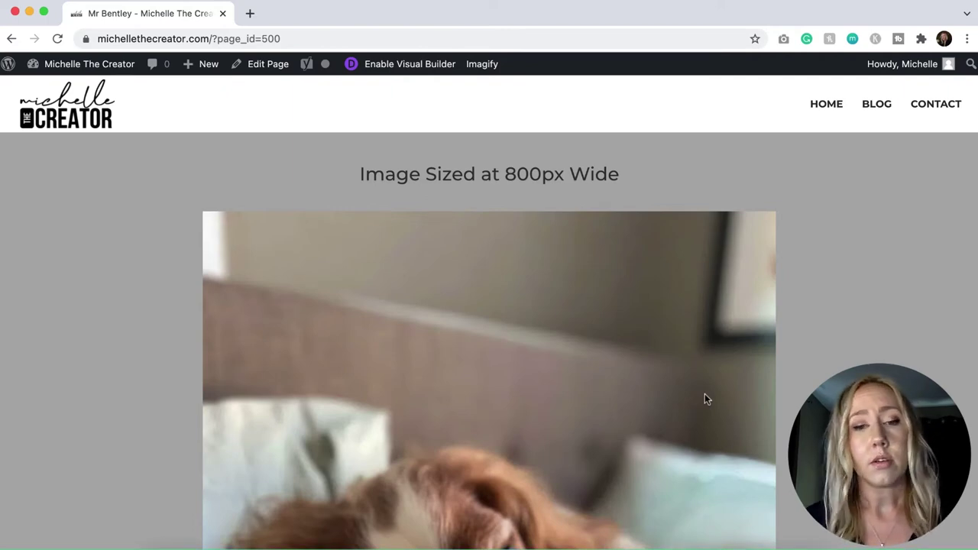
scroll(705, 394, "down", 10)
scroll(705, 393, "up", 2)
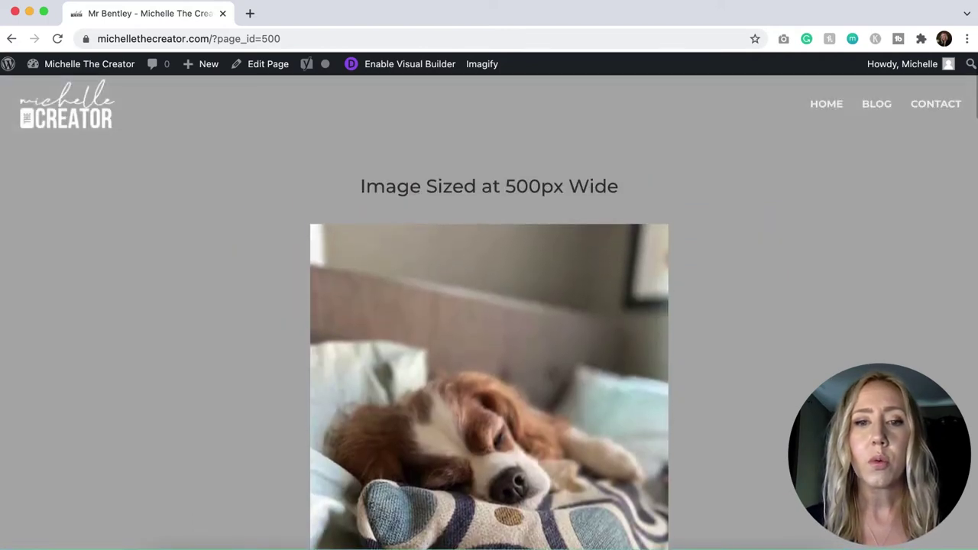
left_click(405, 64)
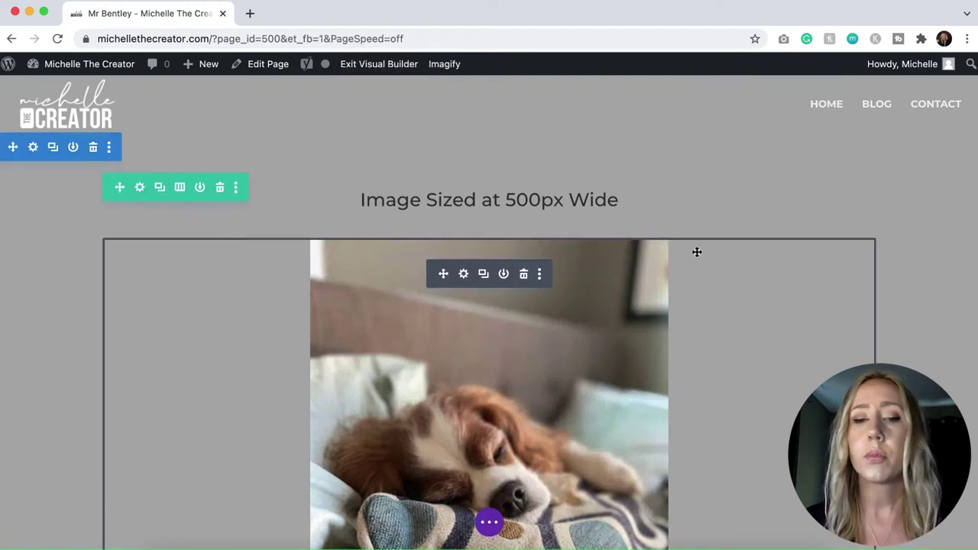
Set the 500px dog image's Force Fullwidth sizing option to YES and close its settings.
scroll(717, 295, "down", 2)
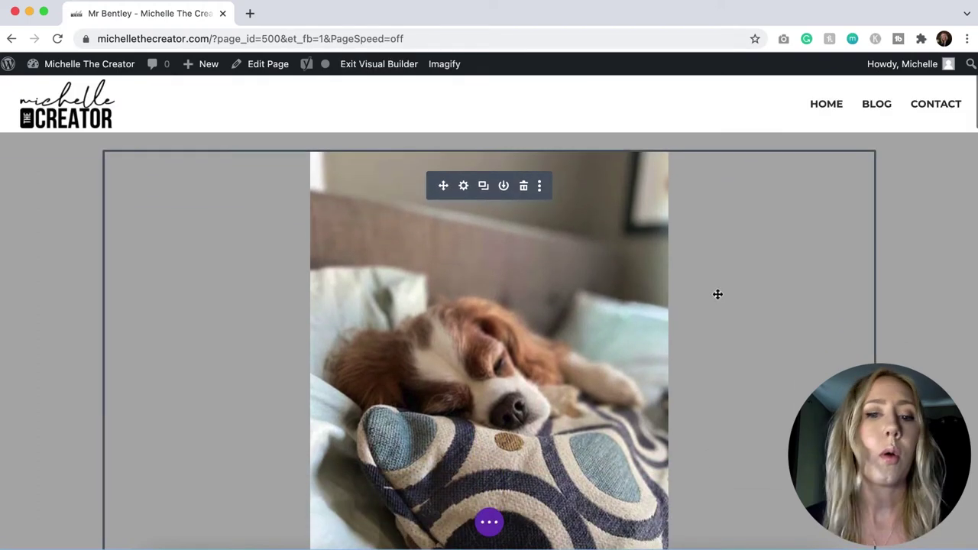
left_click(461, 186)
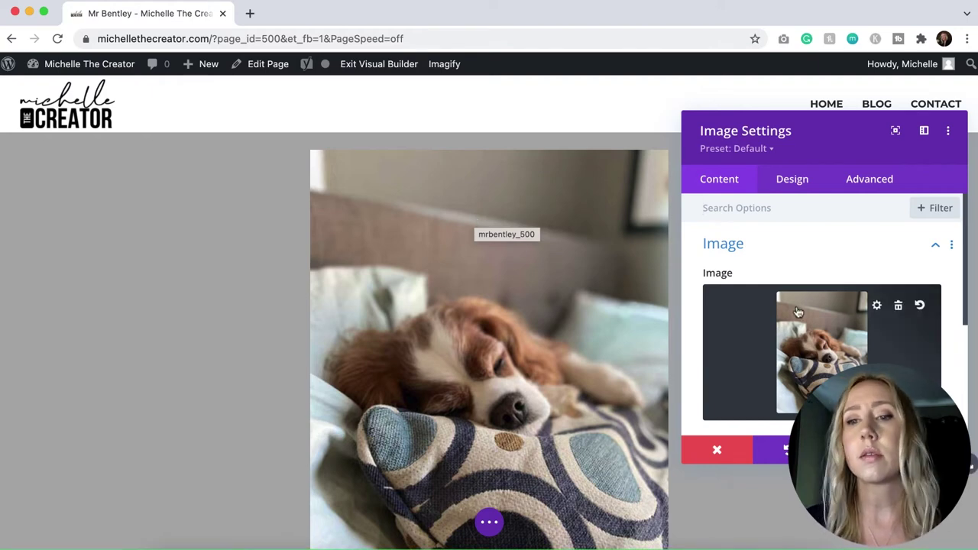
left_click(791, 179)
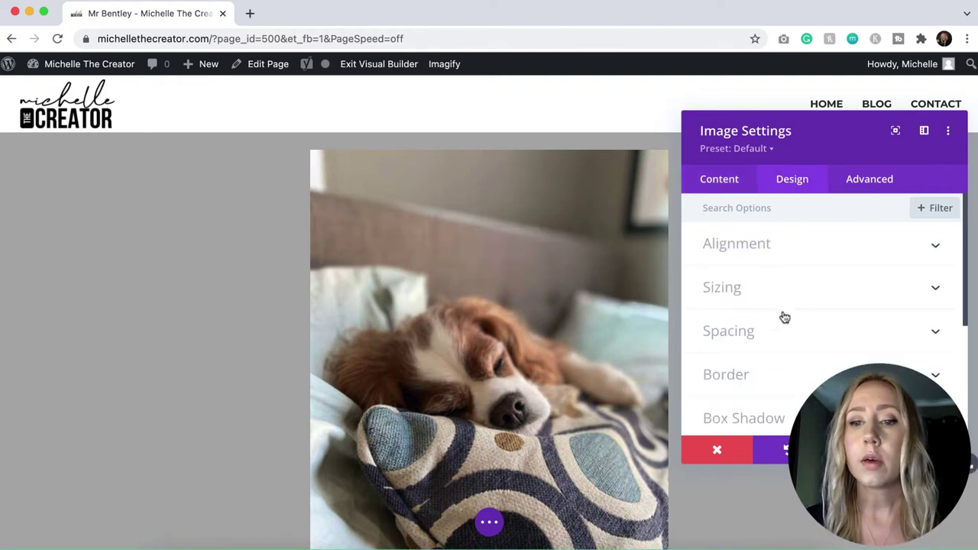
left_click(797, 293)
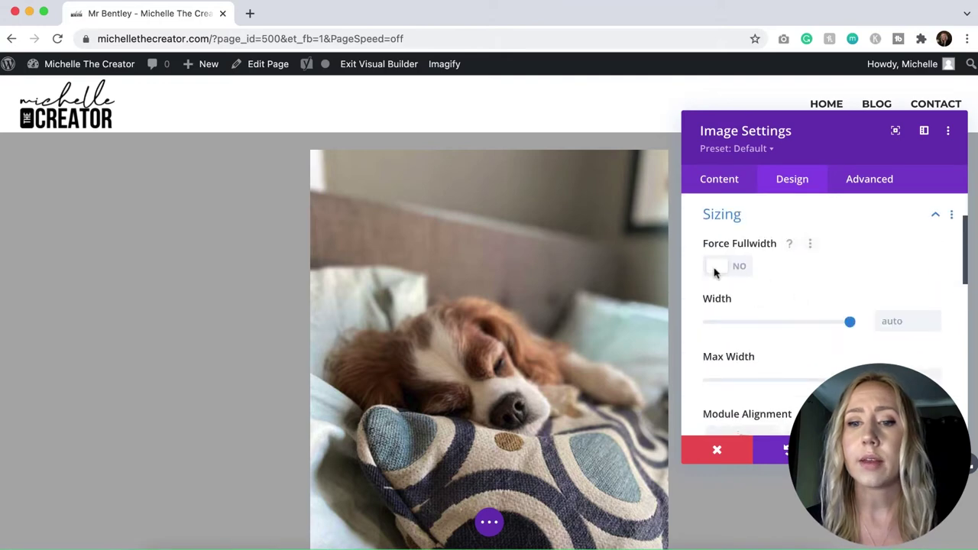
left_click(715, 267)
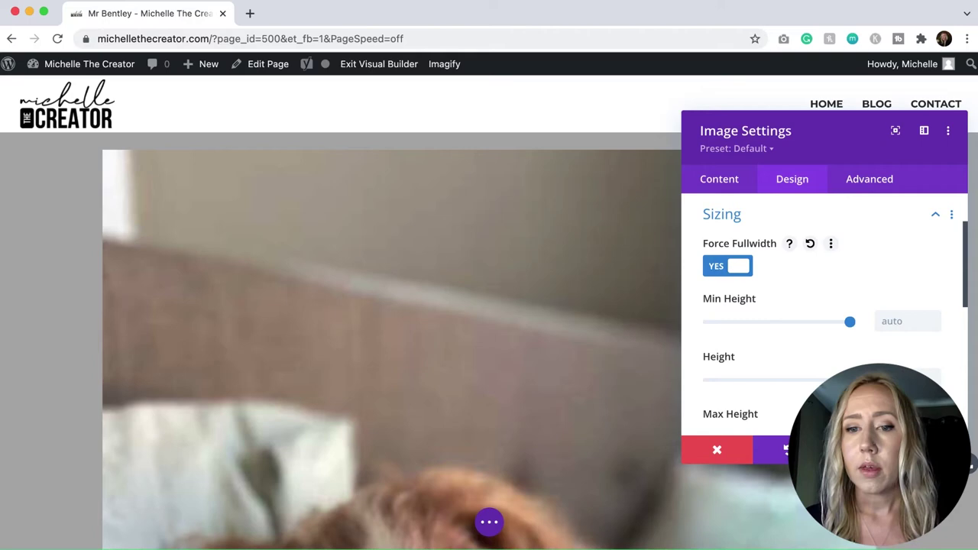
left_click(938, 449)
Scroll down the page to view the stretched, blurry 500px dog image.
scroll(649, 369, "down", 5)
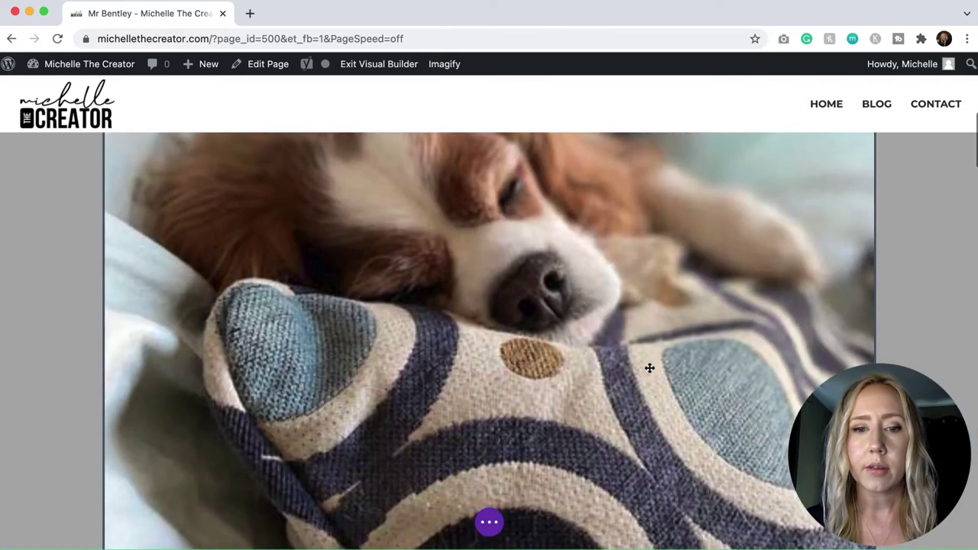
scroll(650, 368, "down", 1)
scroll(648, 367, "down", 4)
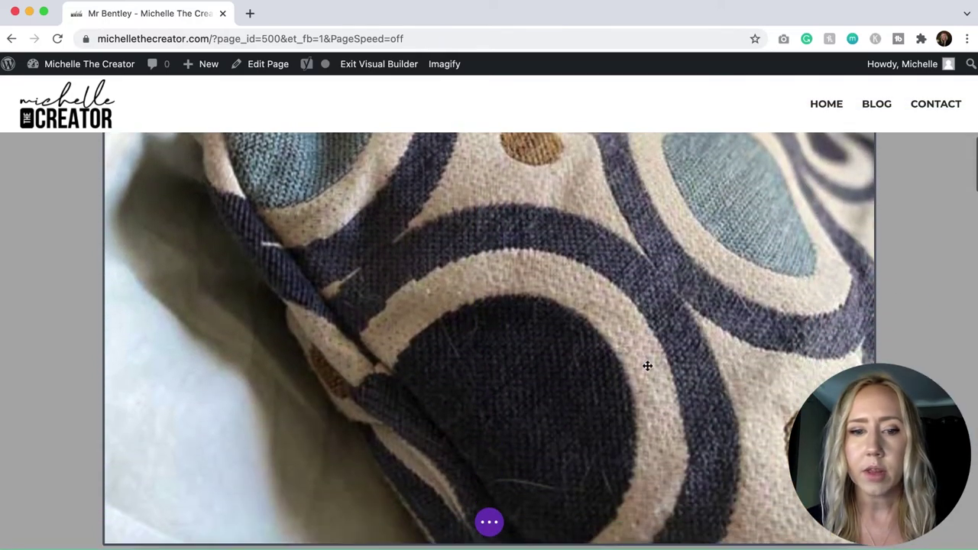
scroll(647, 366, "down", 2)
scroll(646, 367, "up", 10)
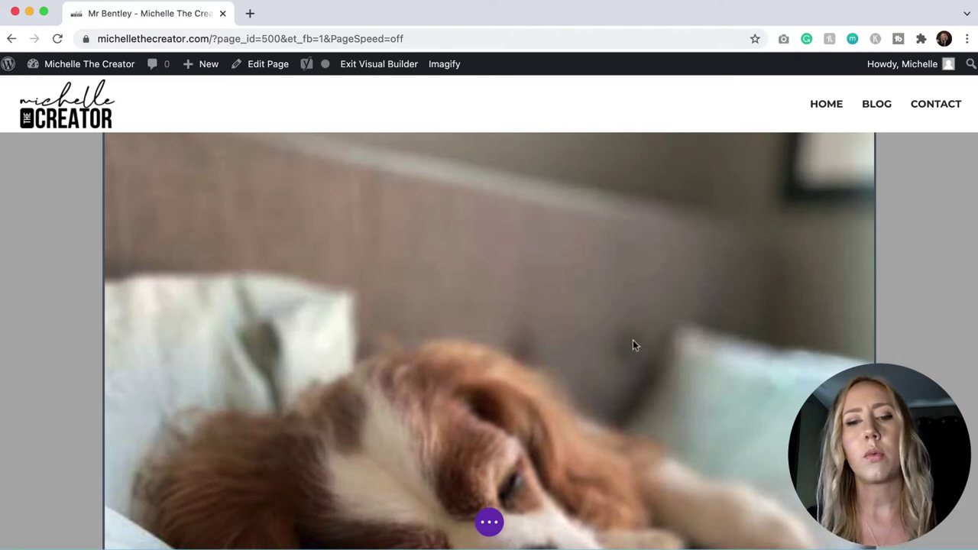
scroll(692, 337, "down", 6)
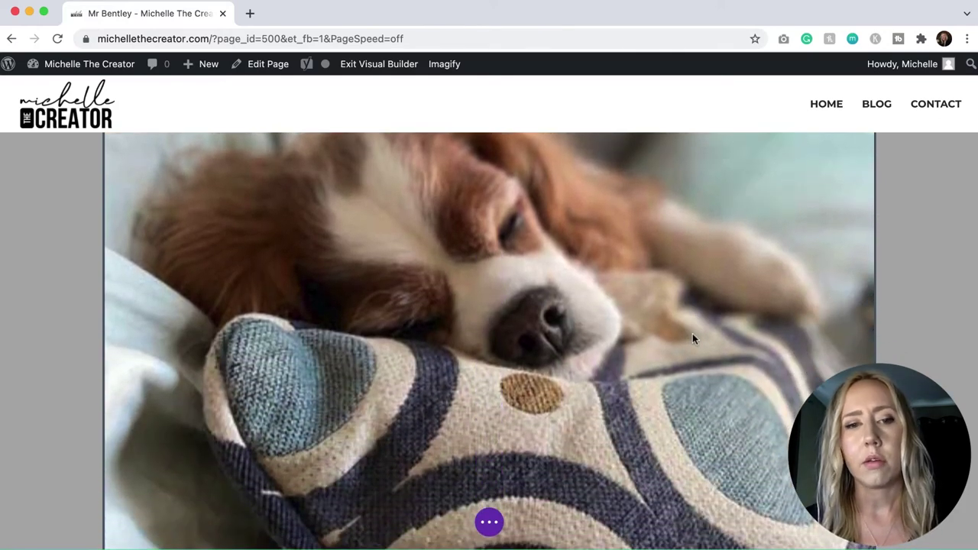
scroll(692, 337, "down", 10)
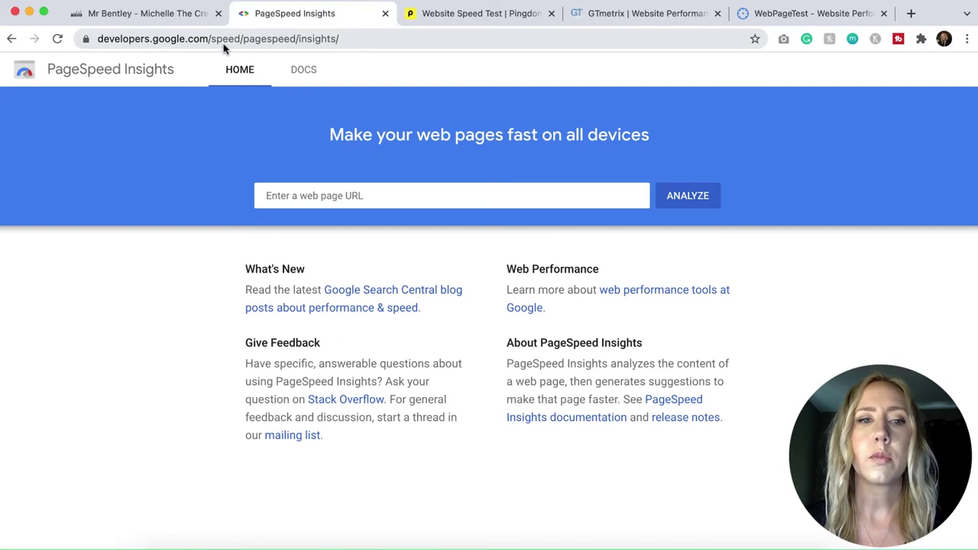
Paste the site's home page URL into PageSpeed Insights and run the analysis.
left_click(342, 199)
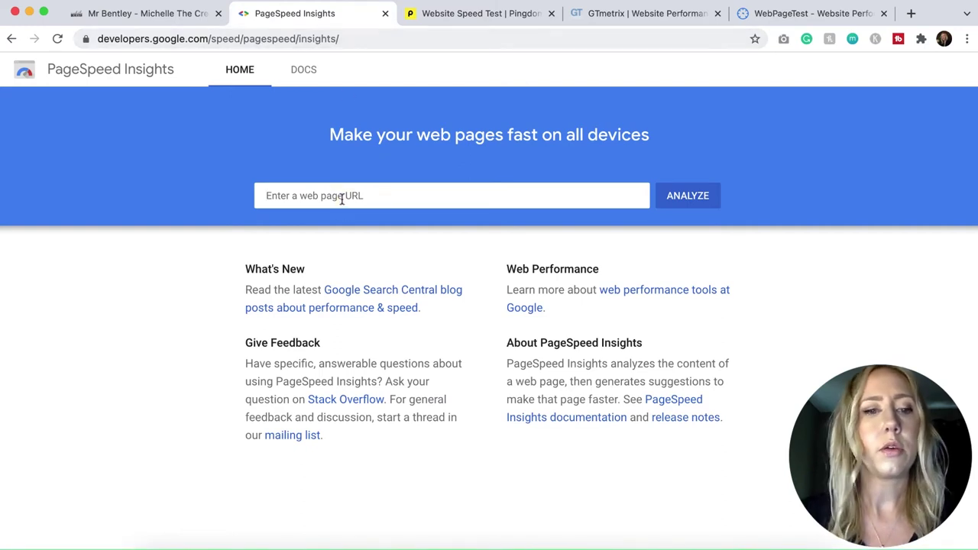
type("https://michellethecreator.com/")
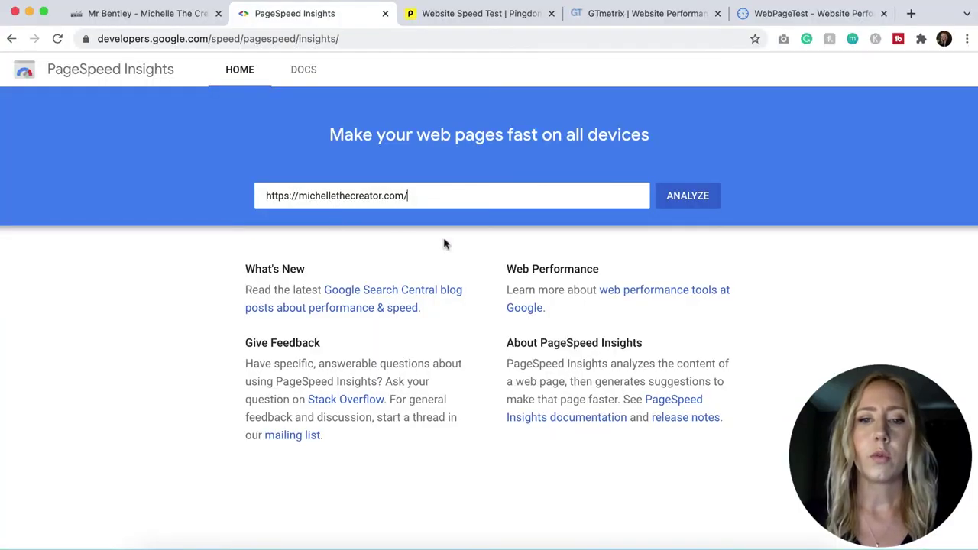
left_click(689, 201)
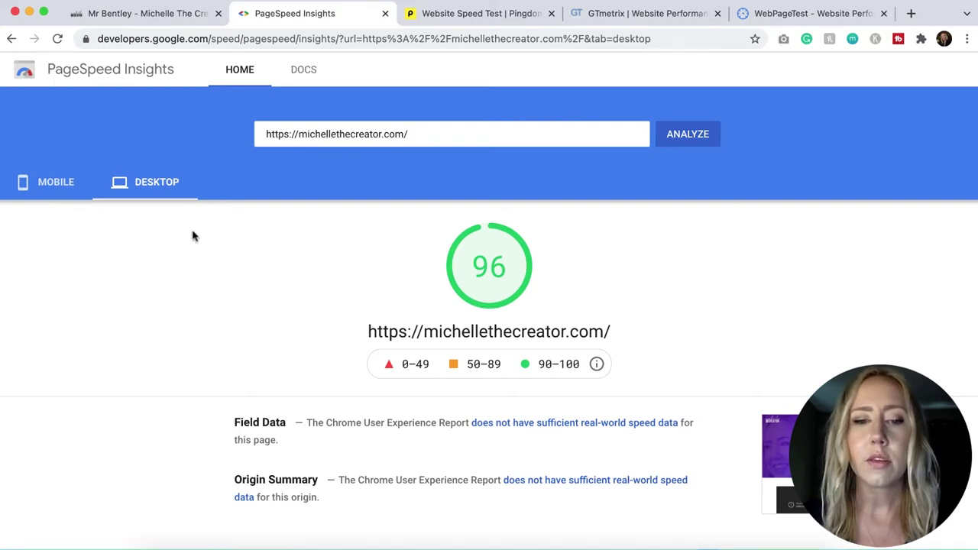
scroll(193, 236, "down", 3)
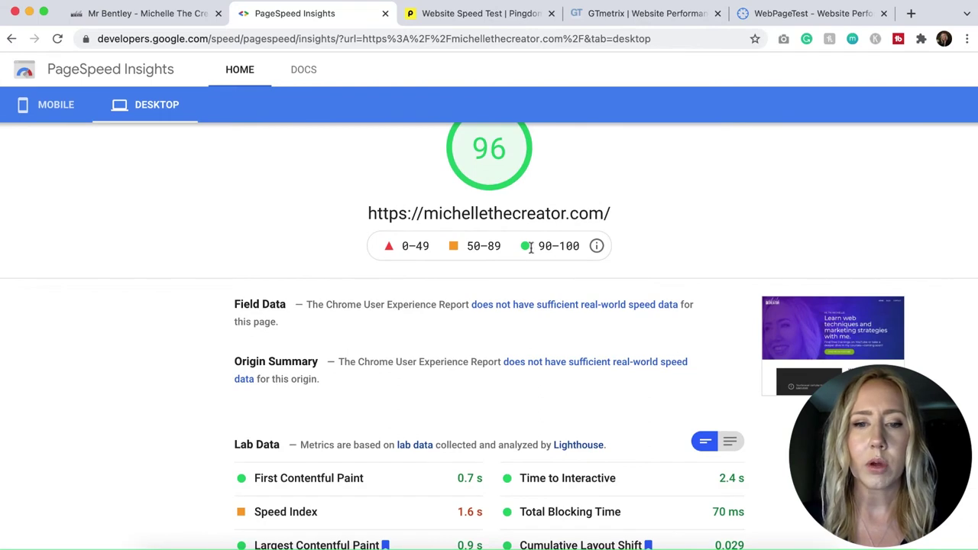
scroll(567, 261, "down", 1)
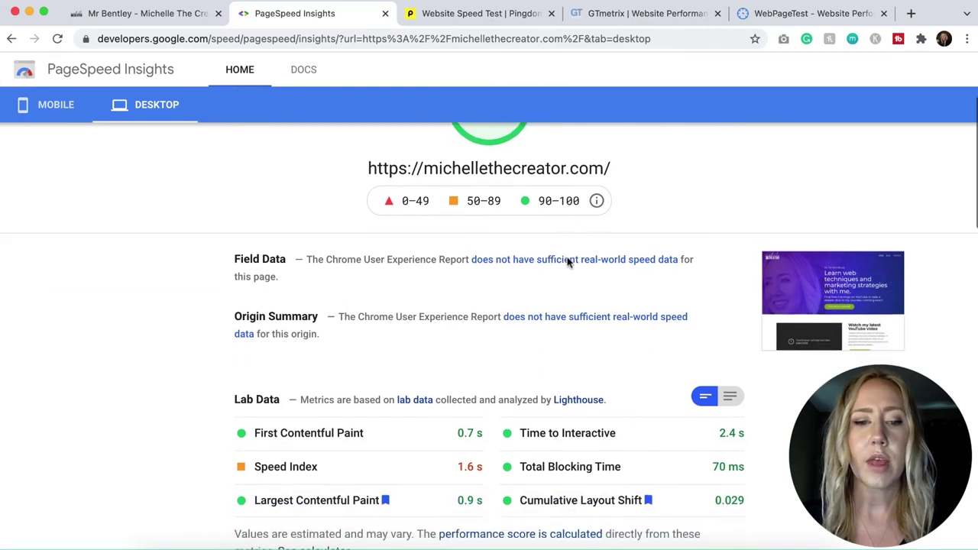
scroll(567, 261, "down", 2)
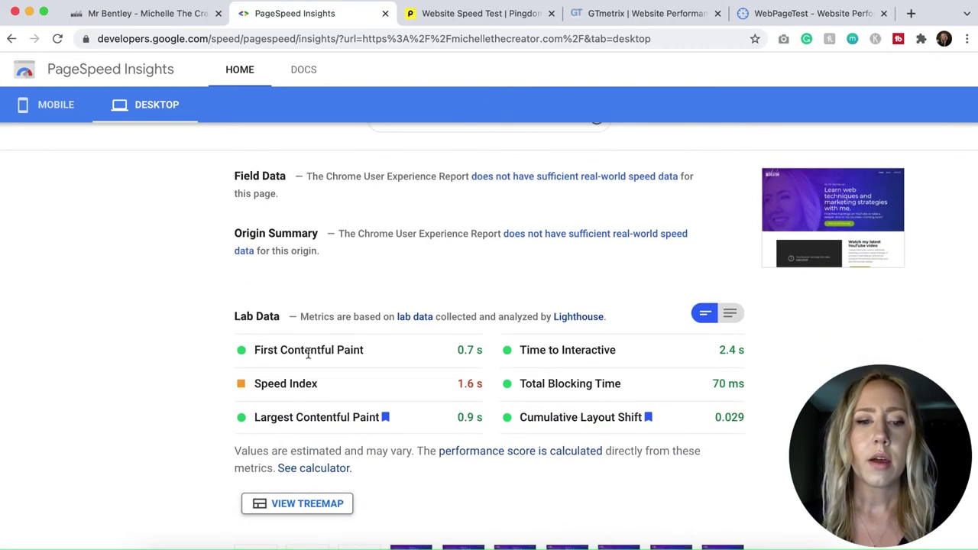
scroll(558, 348, "down", 2)
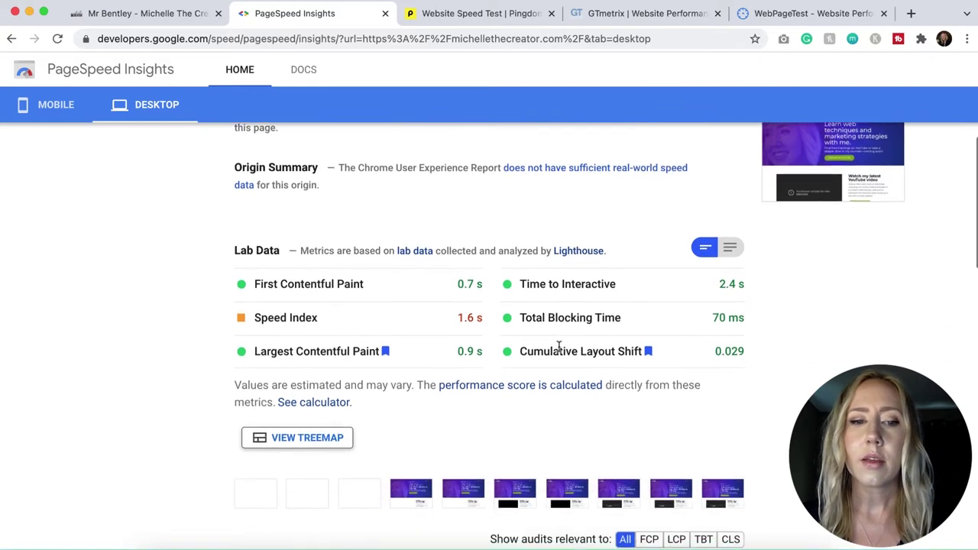
scroll(558, 347, "down", 2)
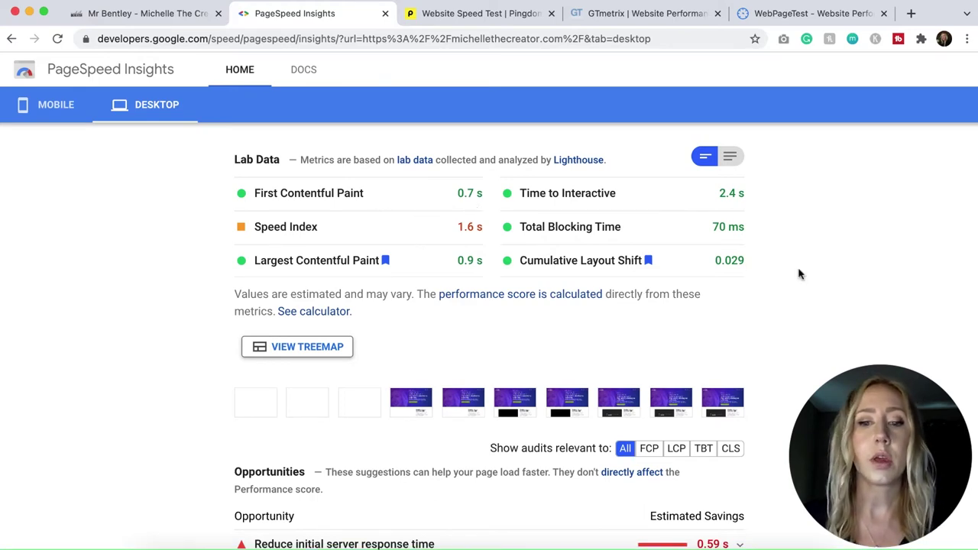
scroll(800, 273, "down", 3)
scroll(800, 274, "down", 1)
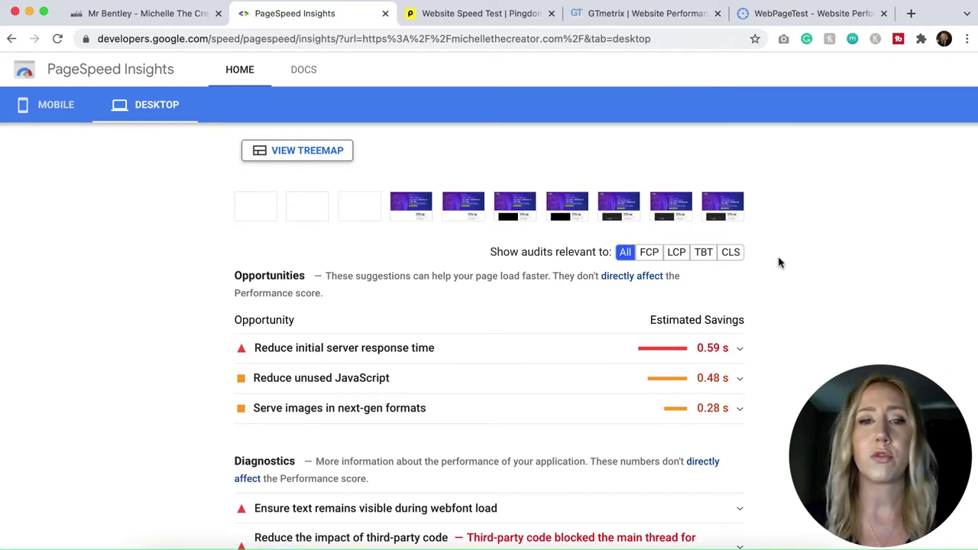
scroll(778, 264, "down", 1)
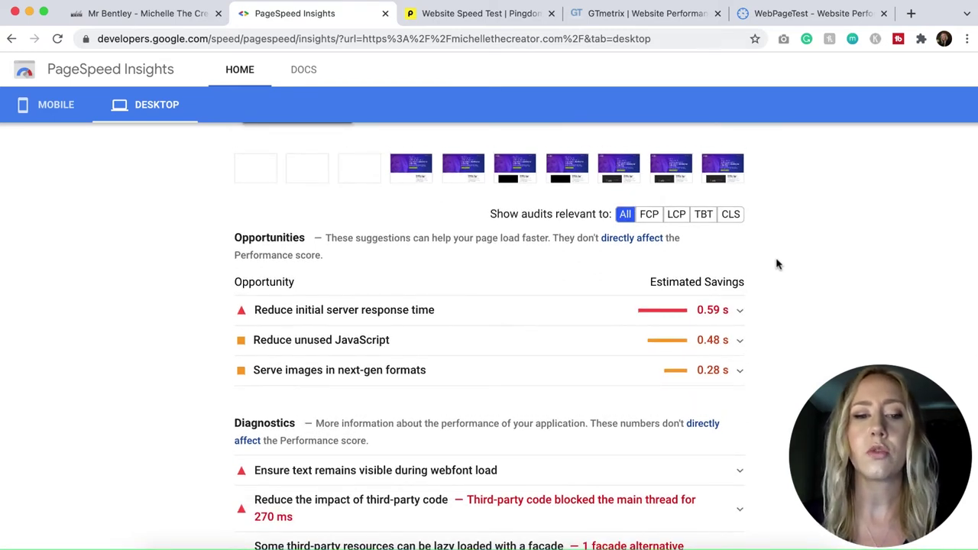
Expand the next-gen image formats suggestion and scroll through the desktop report.
left_click(738, 372)
scroll(731, 376, "down", 3)
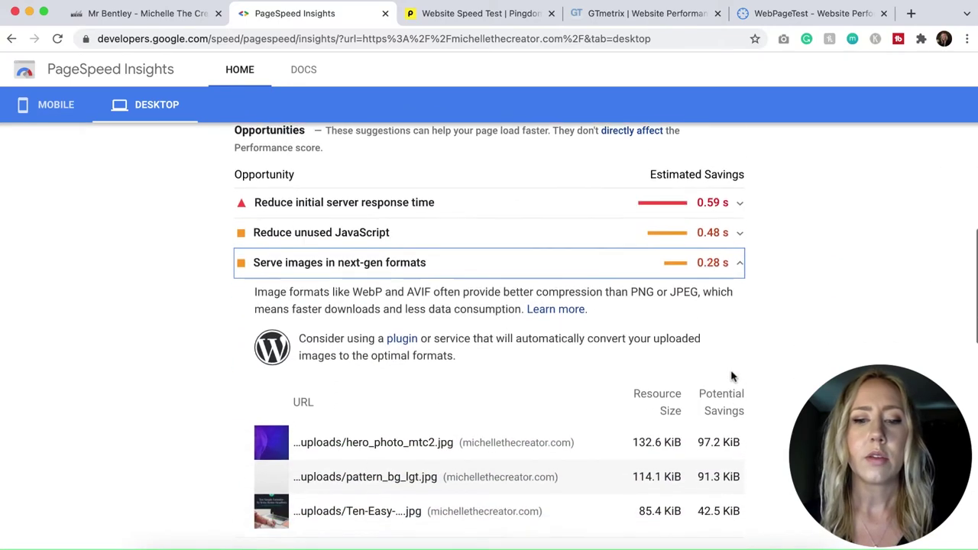
scroll(731, 374, "up", 1)
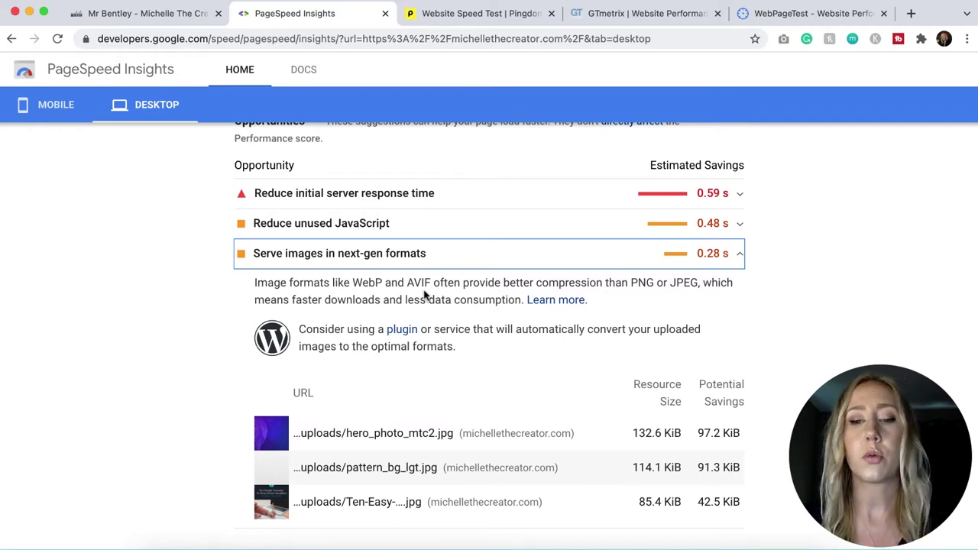
scroll(451, 298, "down", 2)
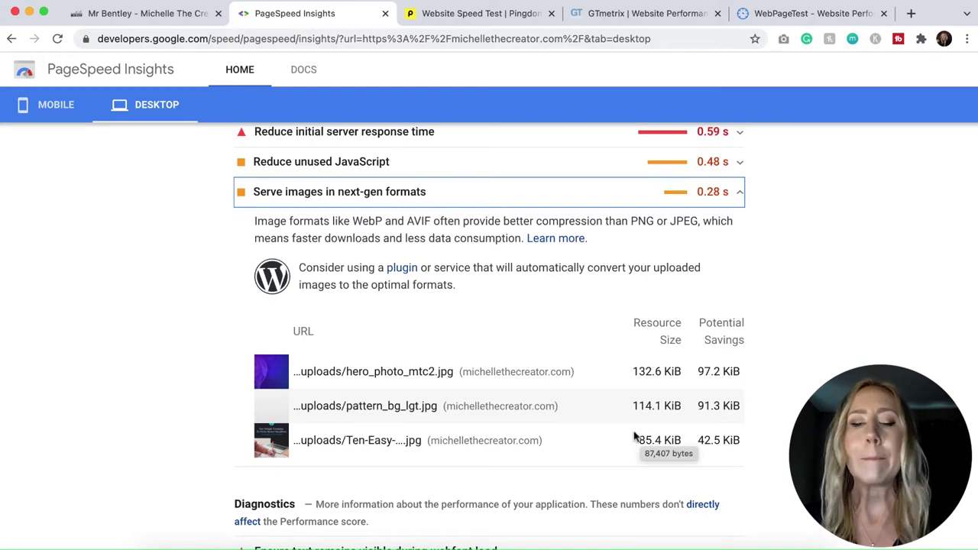
scroll(793, 392, "down", 4)
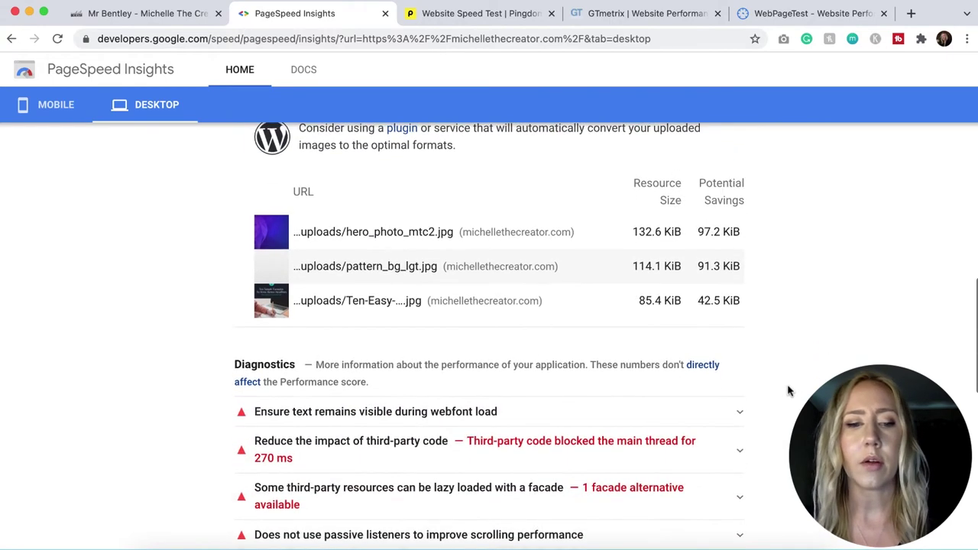
scroll(791, 392, "down", 3)
scroll(783, 391, "down", 8)
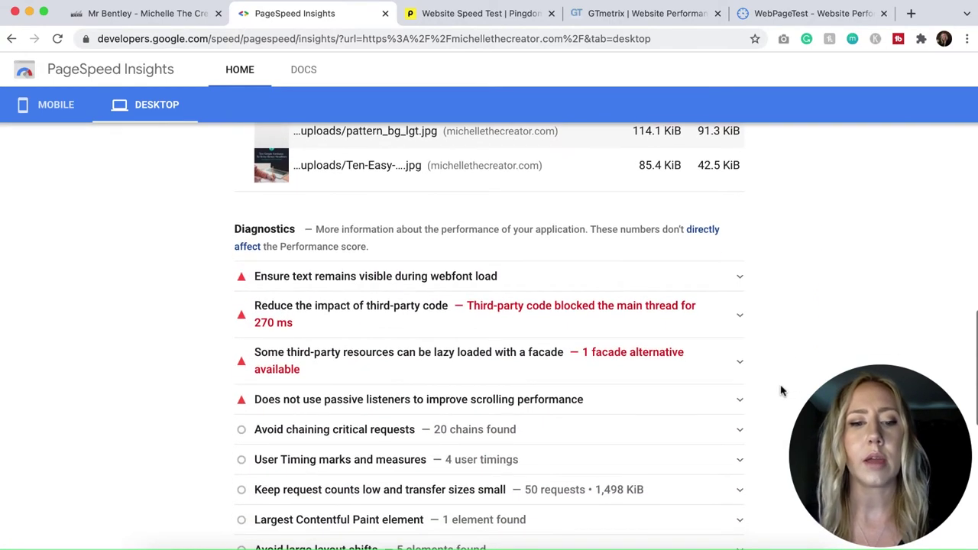
Scroll back up and switch to the mobile results, scoring 42 versus 96 on desktop.
scroll(778, 390, "down", 3)
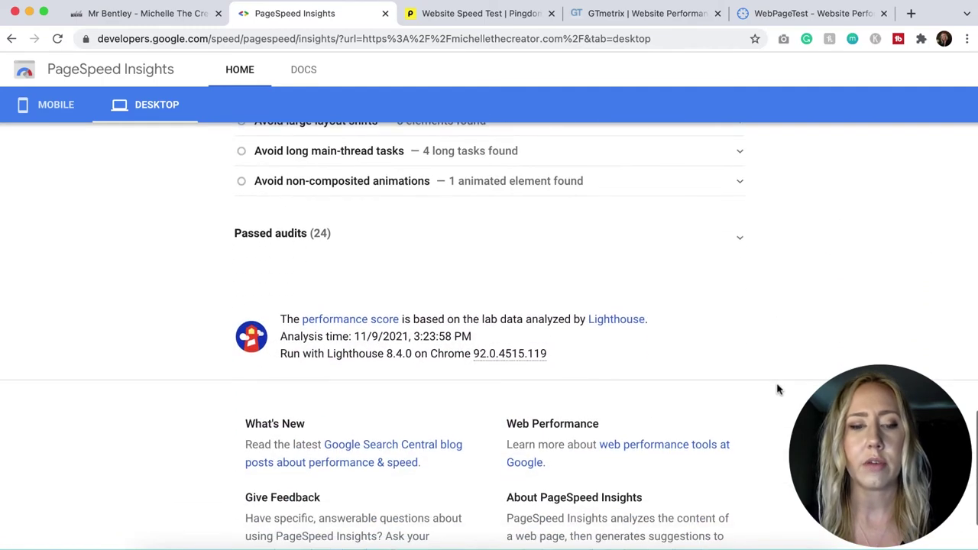
scroll(777, 388, "up", 9)
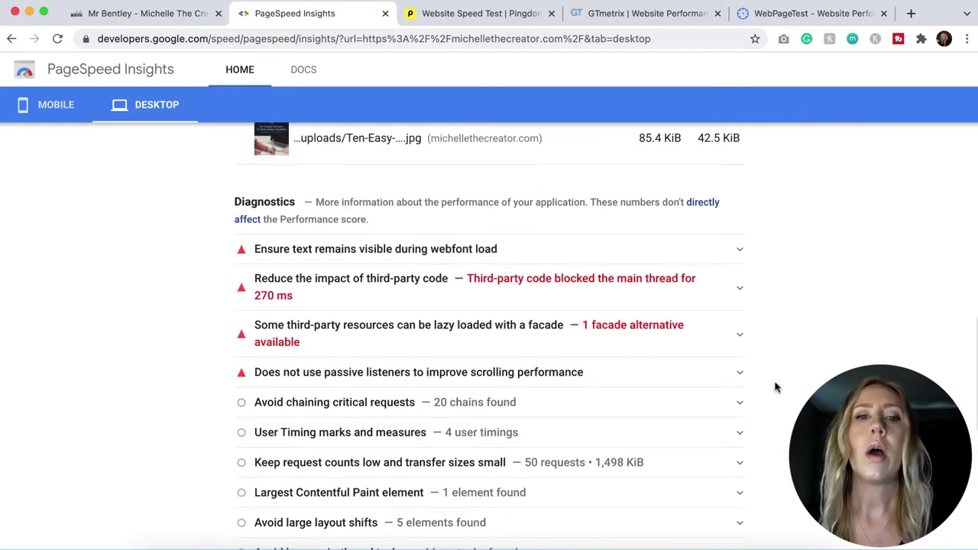
scroll(775, 388, "up", 6)
scroll(775, 387, "up", 1)
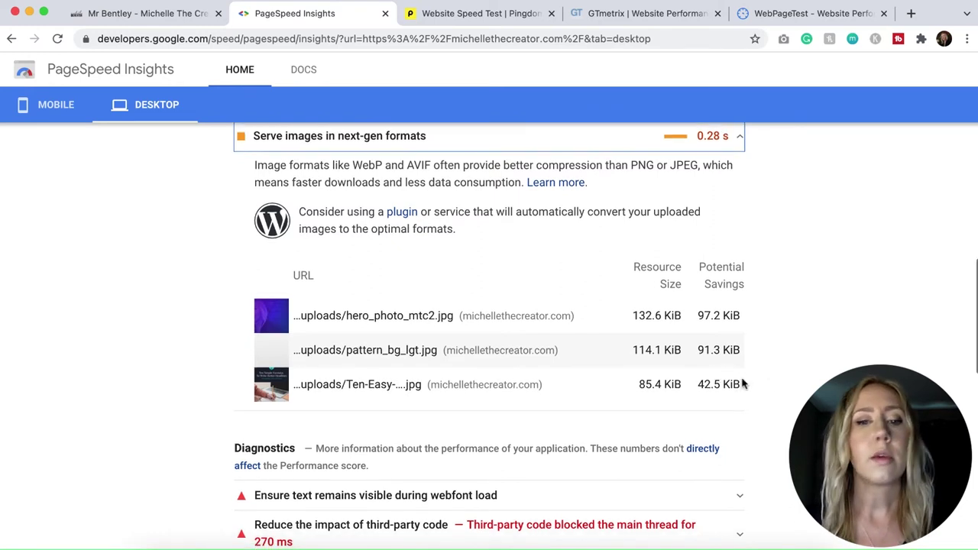
scroll(741, 388, "up", 5)
scroll(489, 328, "up", 10)
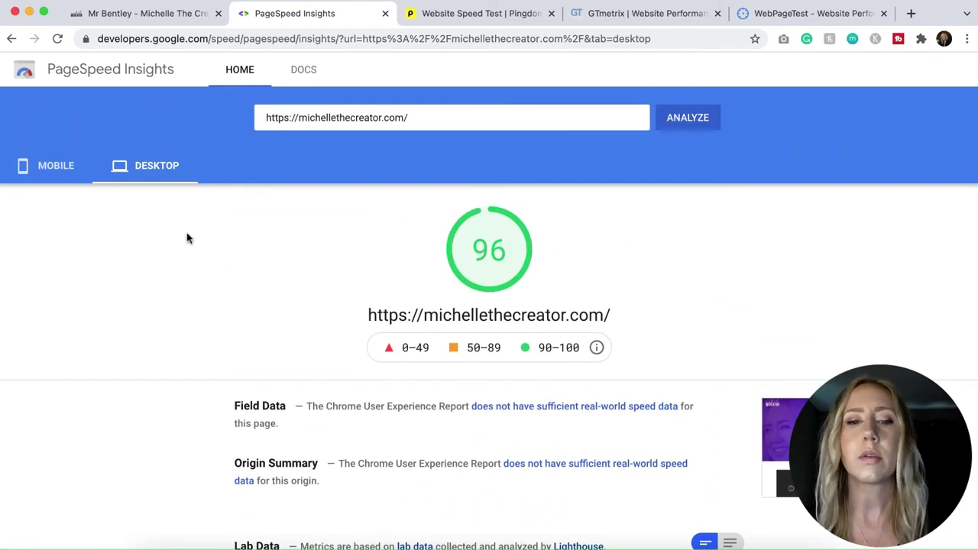
left_click(50, 176)
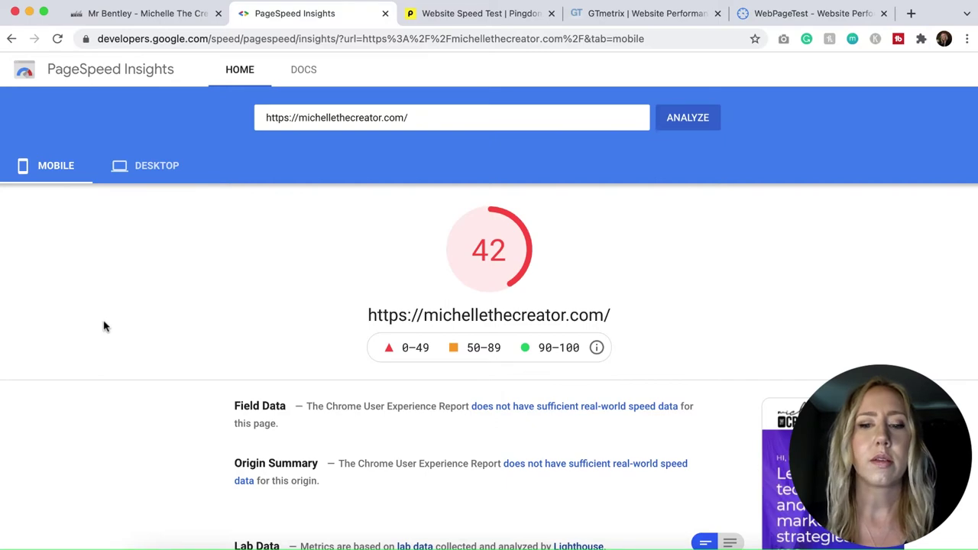
scroll(158, 323, "down", 5)
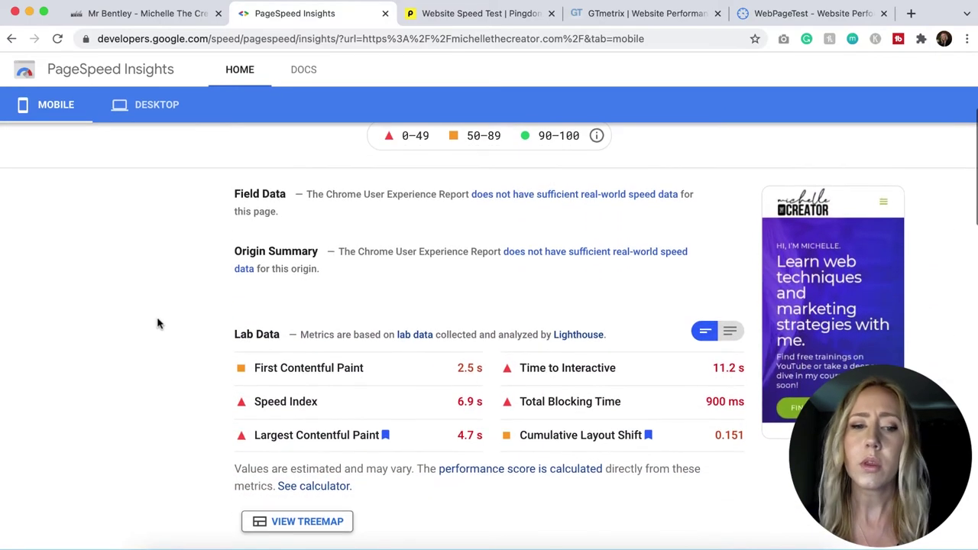
scroll(374, 312, "down", 4)
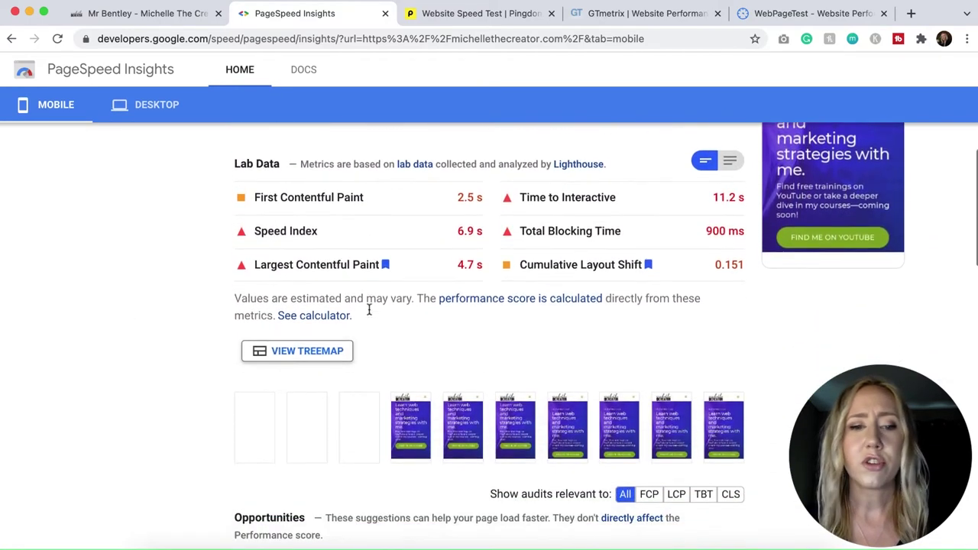
scroll(369, 311, "down", 5)
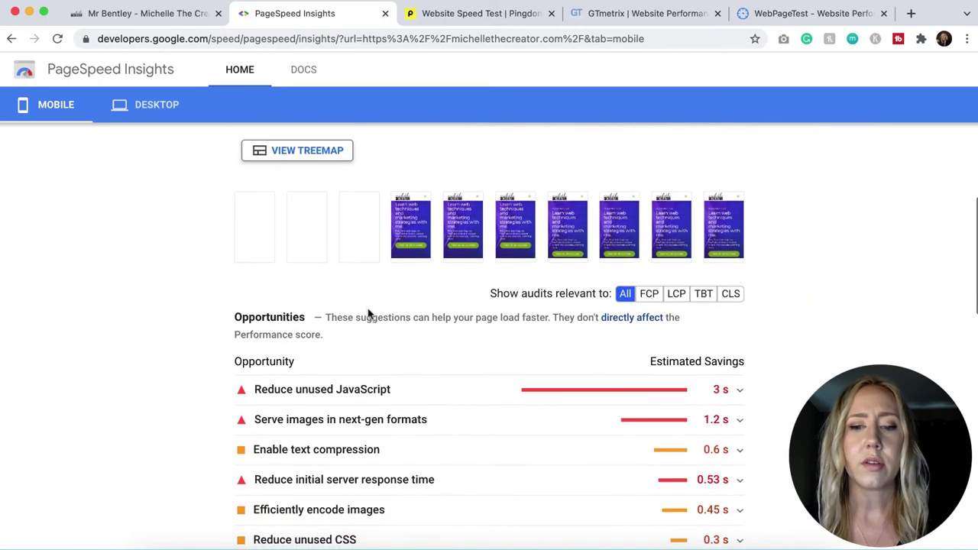
scroll(368, 314, "down", 7)
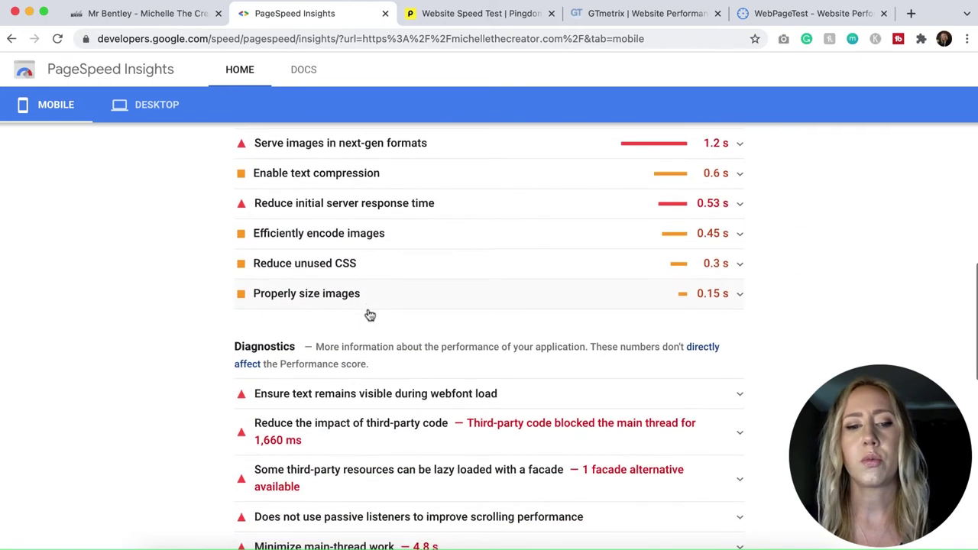
scroll(369, 314, "up", 11)
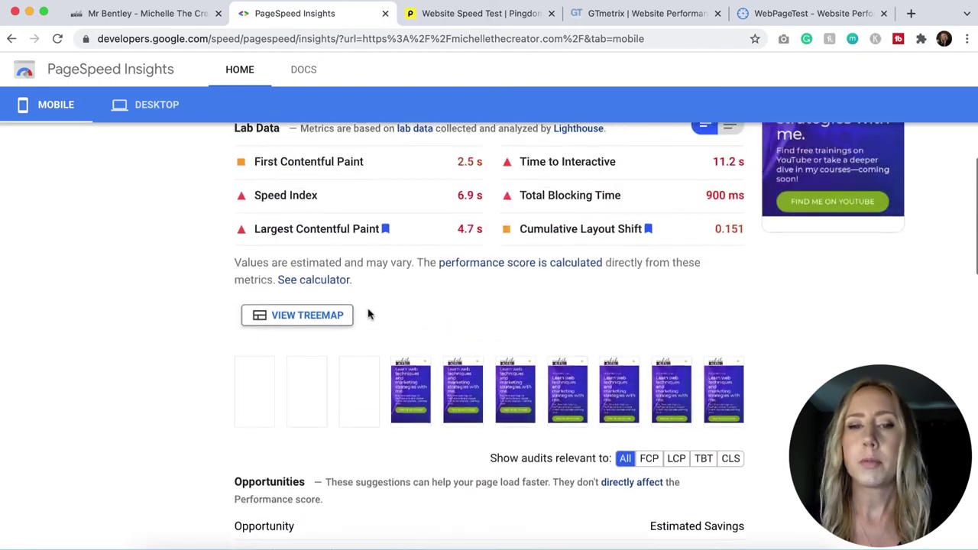
scroll(369, 313, "up", 9)
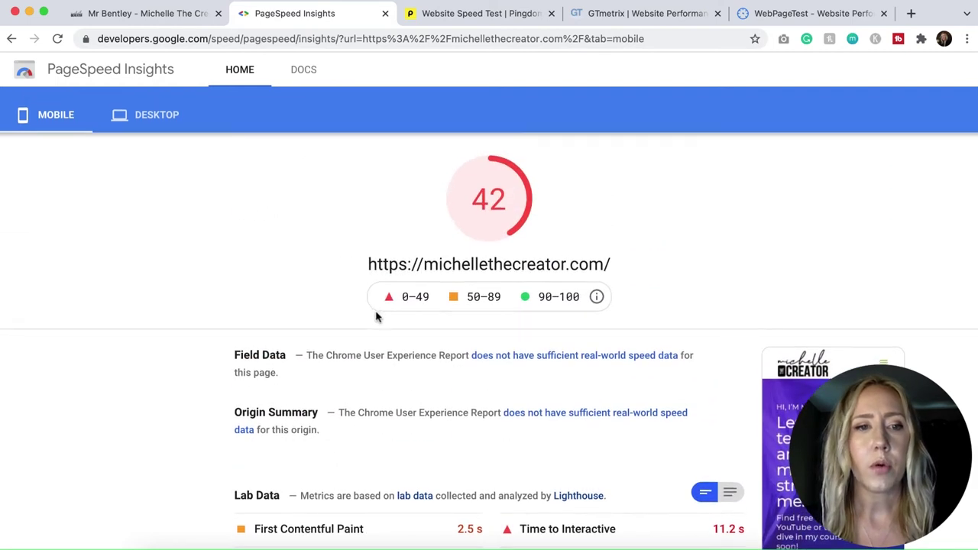
scroll(375, 316, "up", 2)
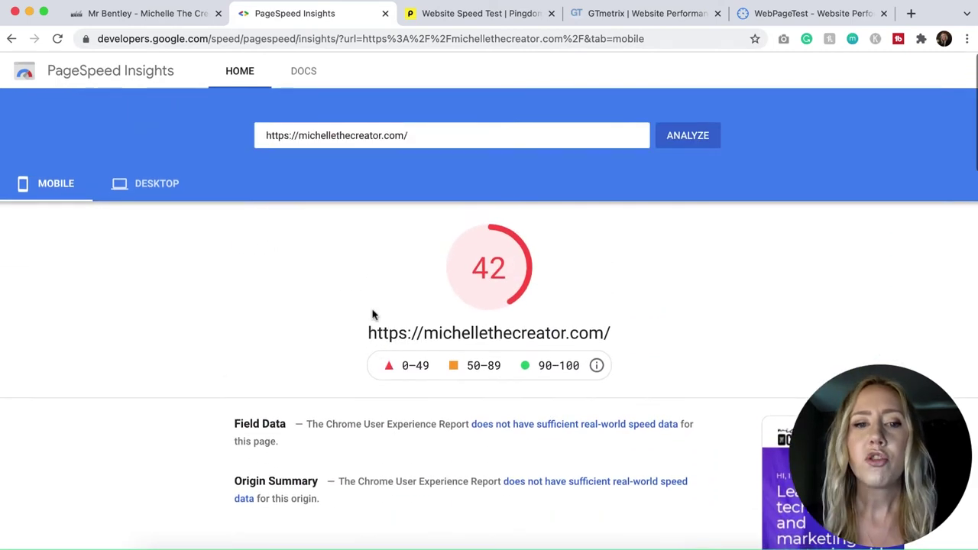
triple_click(449, 141)
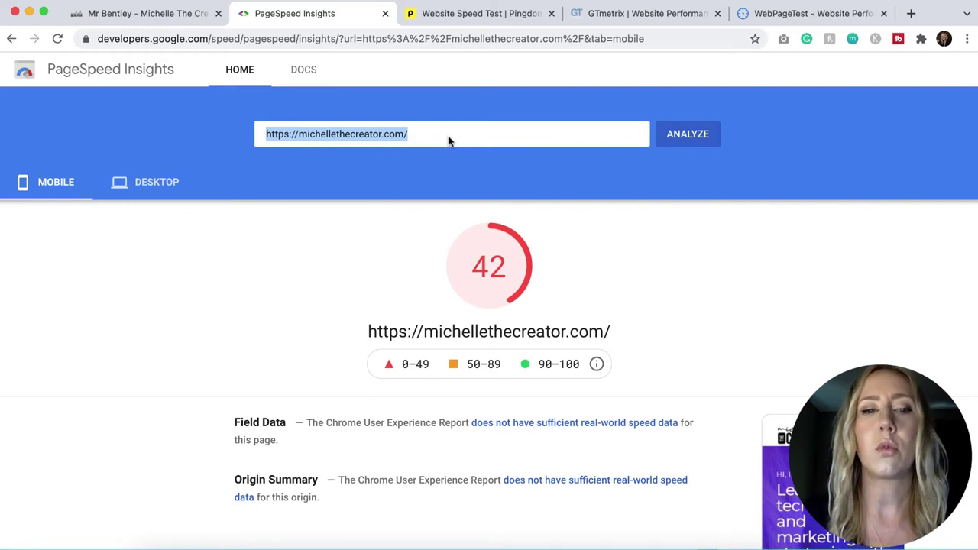
type("https:")
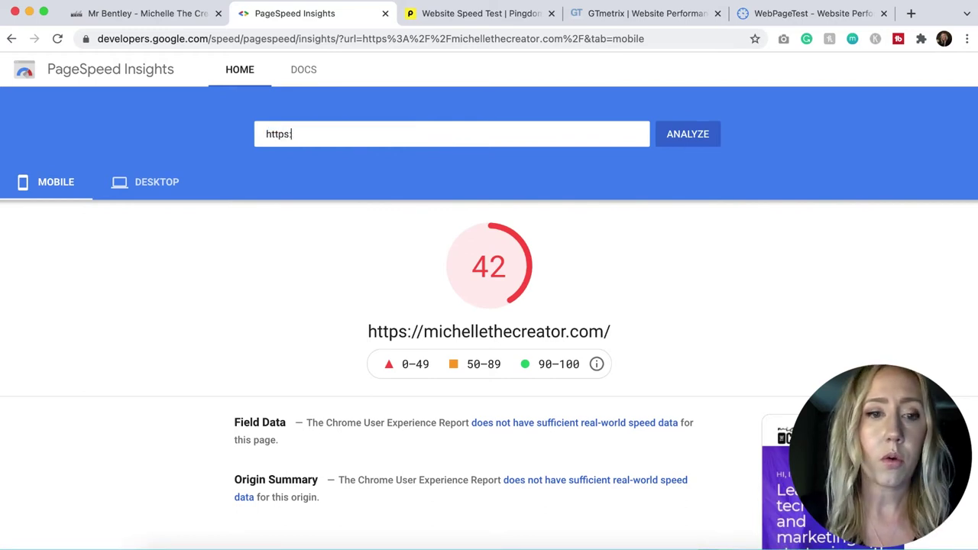
type("//mcdonalds.com/")
key("Return")
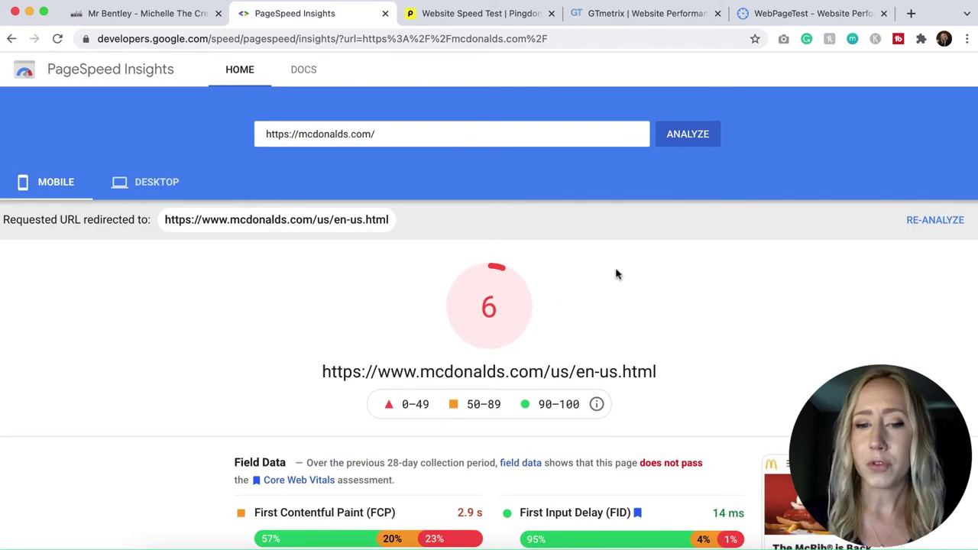
scroll(616, 272, "down", 3)
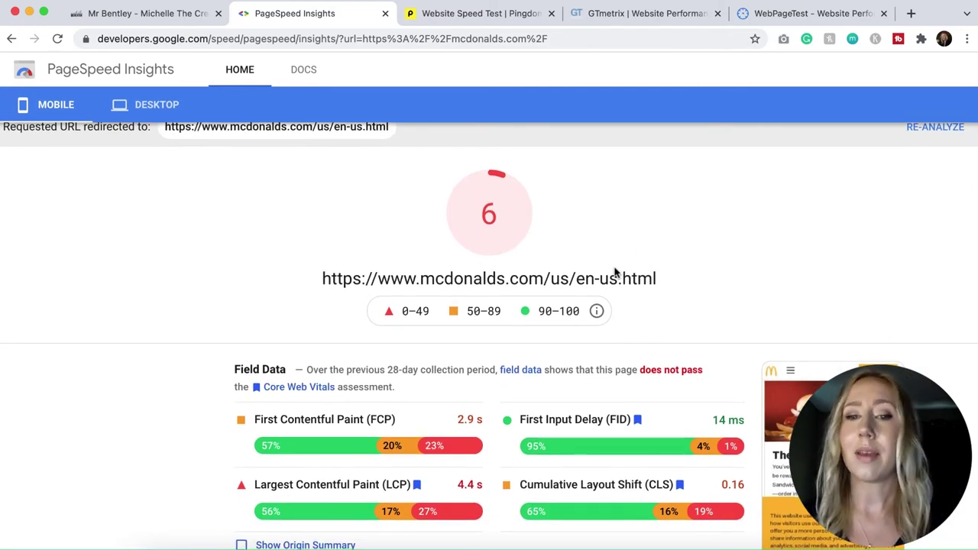
scroll(616, 271, "up", 3)
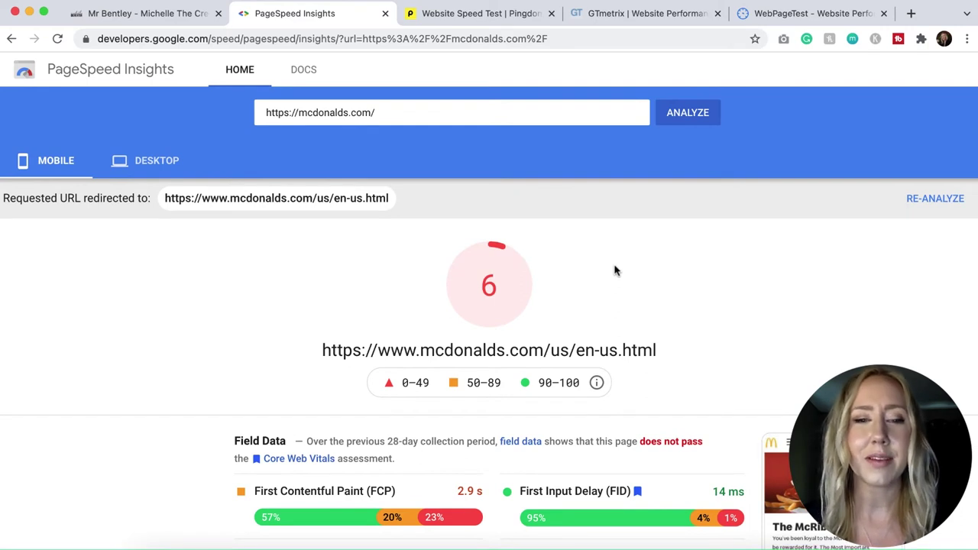
left_click(144, 164)
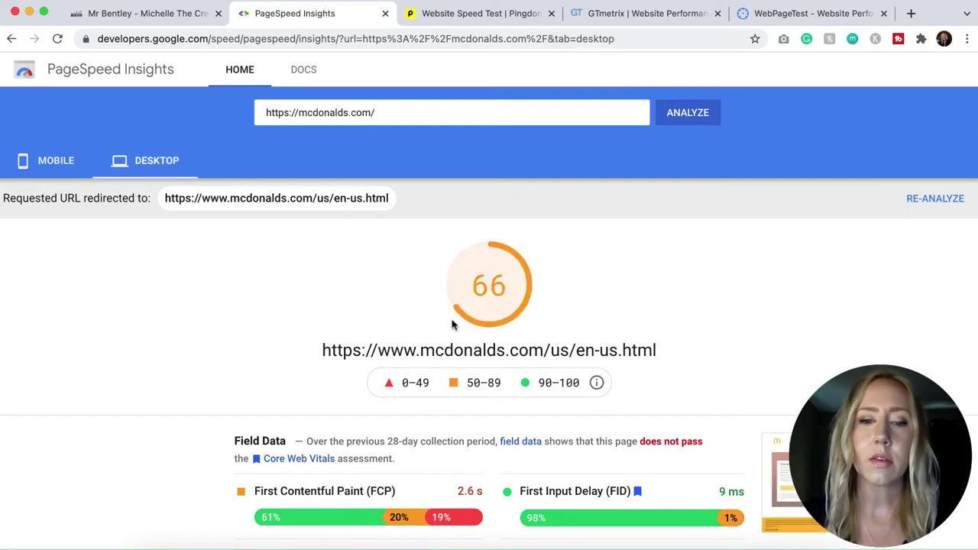
Scroll through the mcdonalds.com desktop Opportunities and Diagnostics, then back toward the top.
scroll(451, 324, "down", 2)
scroll(448, 325, "down", 4)
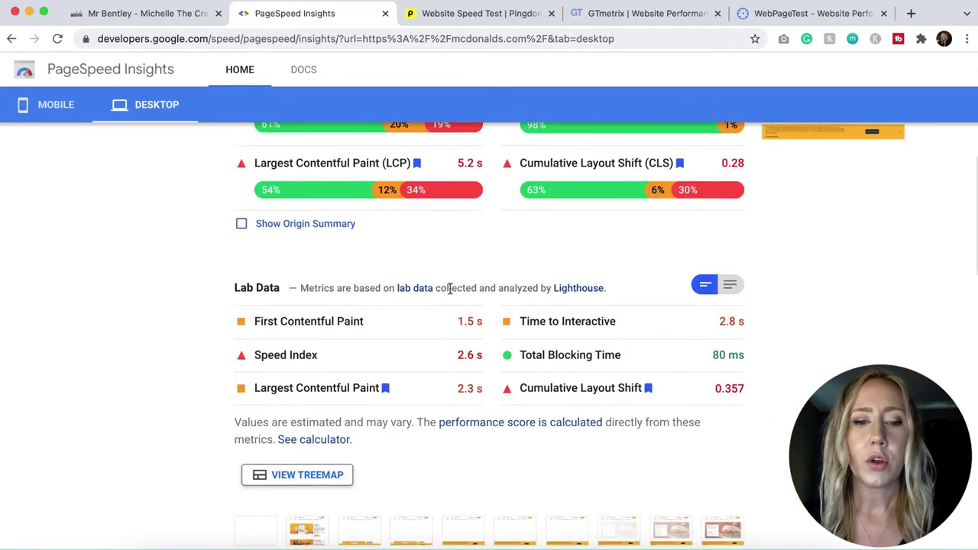
scroll(448, 286, "down", 5)
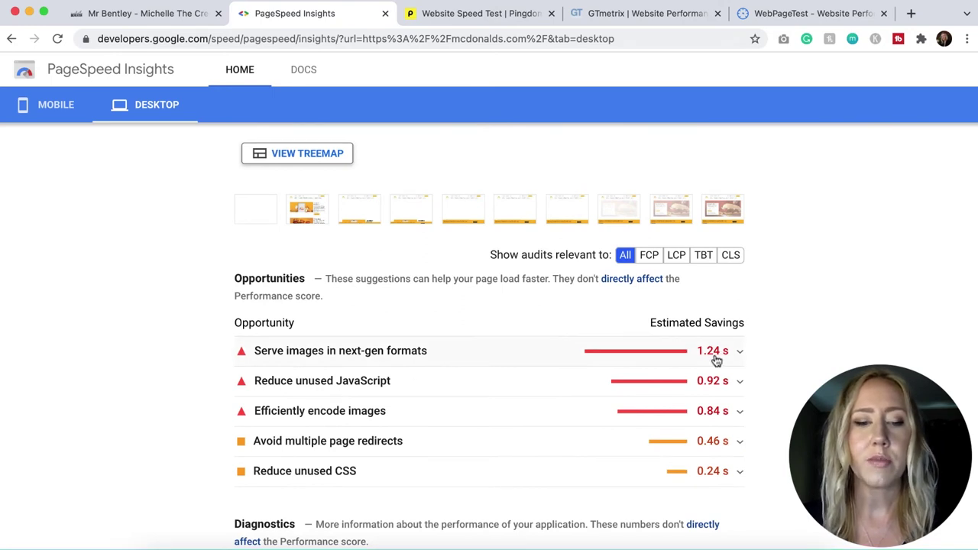
mouse_move(717, 360)
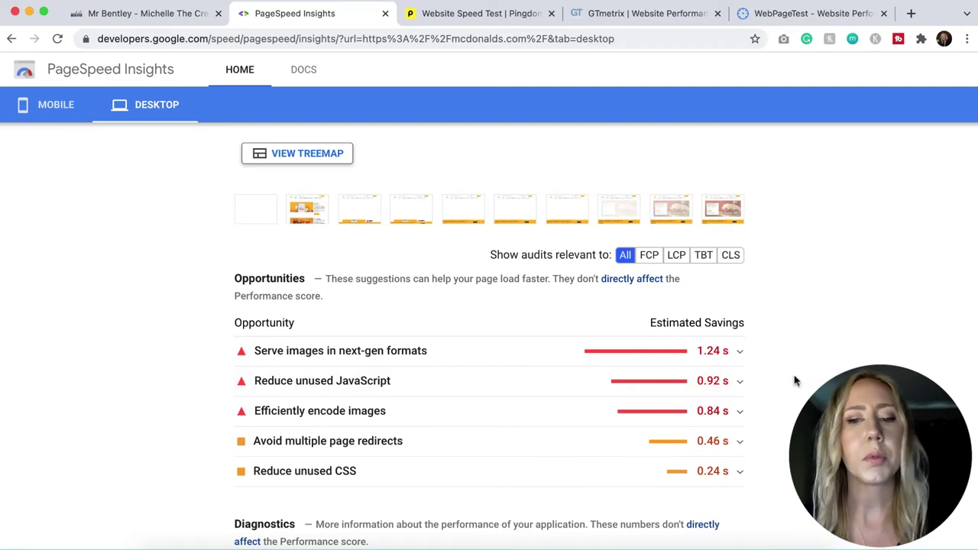
scroll(718, 382, "down", 2)
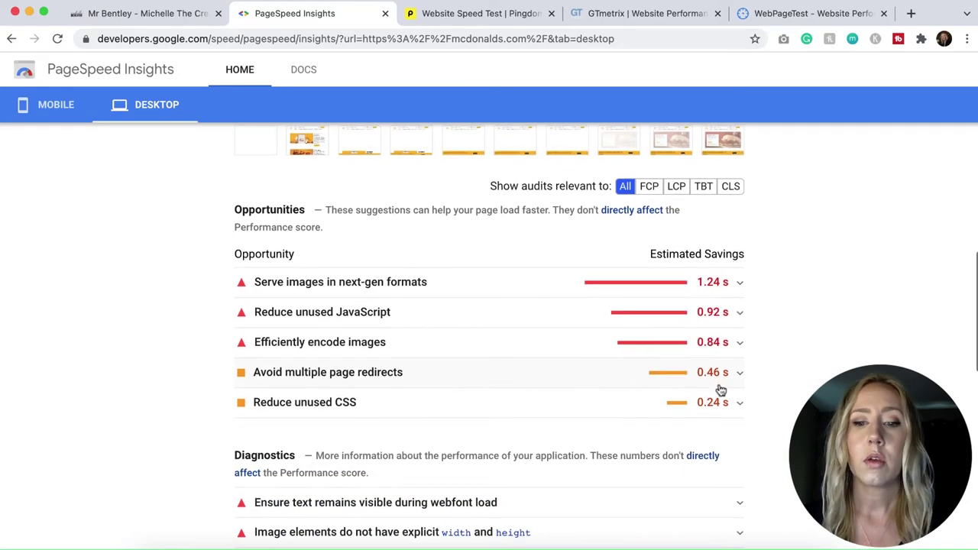
scroll(718, 413, "down", 3)
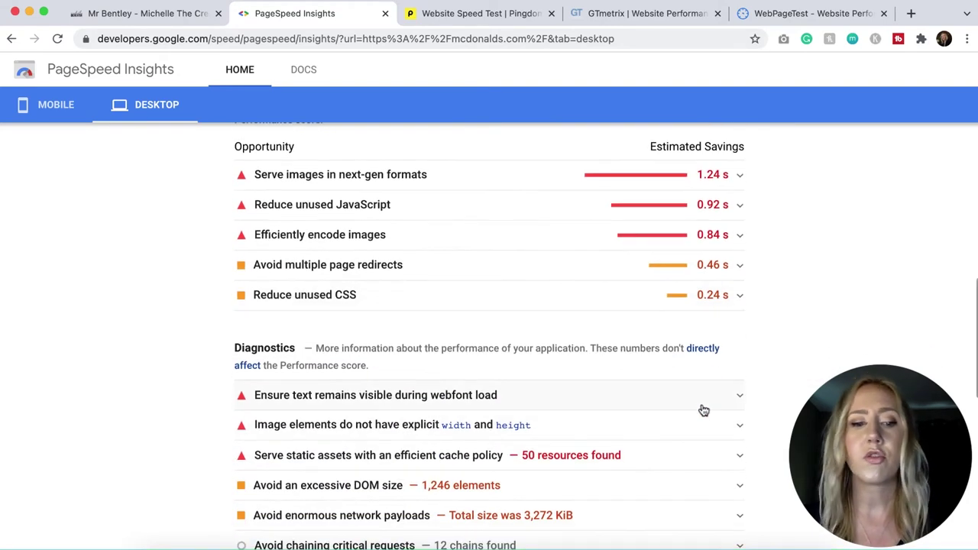
scroll(702, 411, "down", 3)
scroll(699, 409, "down", 3)
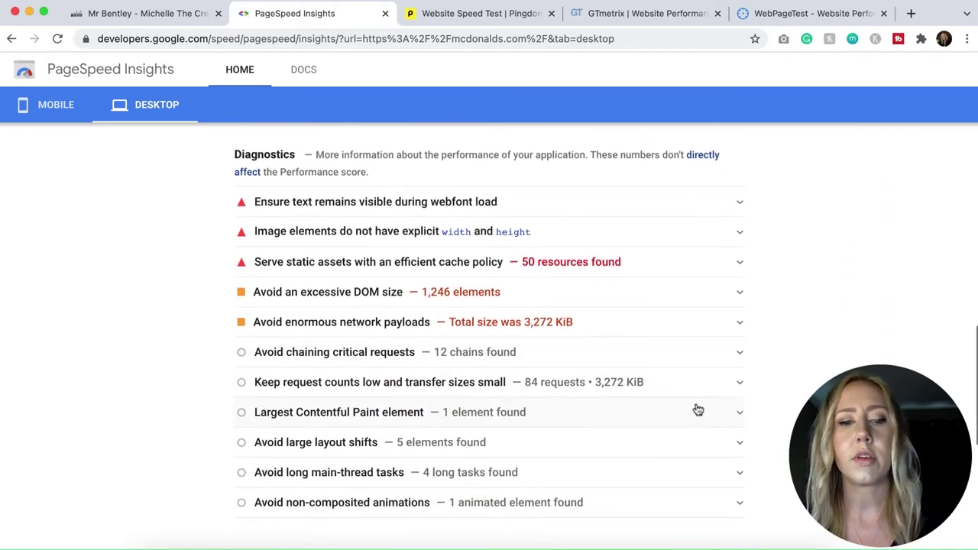
scroll(696, 409, "up", 6)
scroll(696, 410, "up", 15)
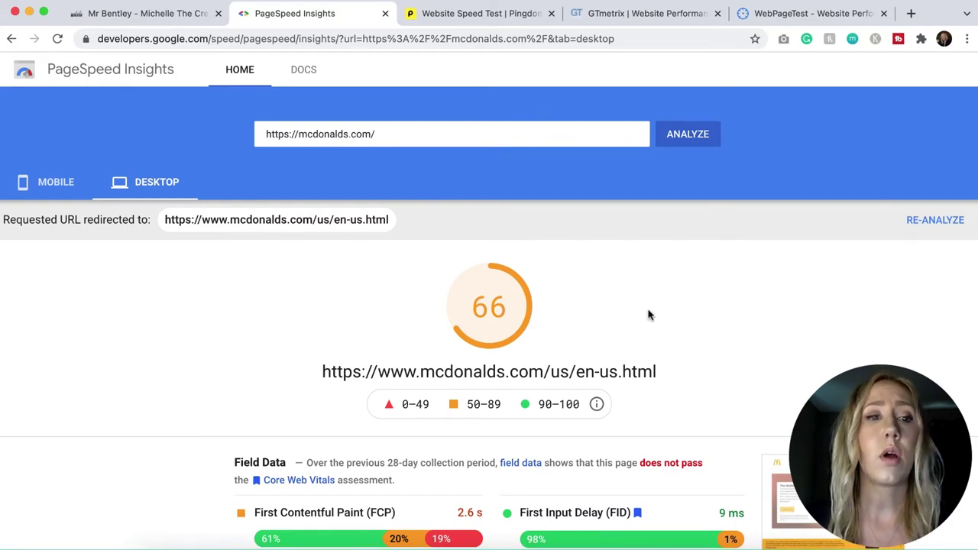
Look over Pingdom's test locations and GTmetrix, then review the WebPageTest start page.
left_click(447, 17)
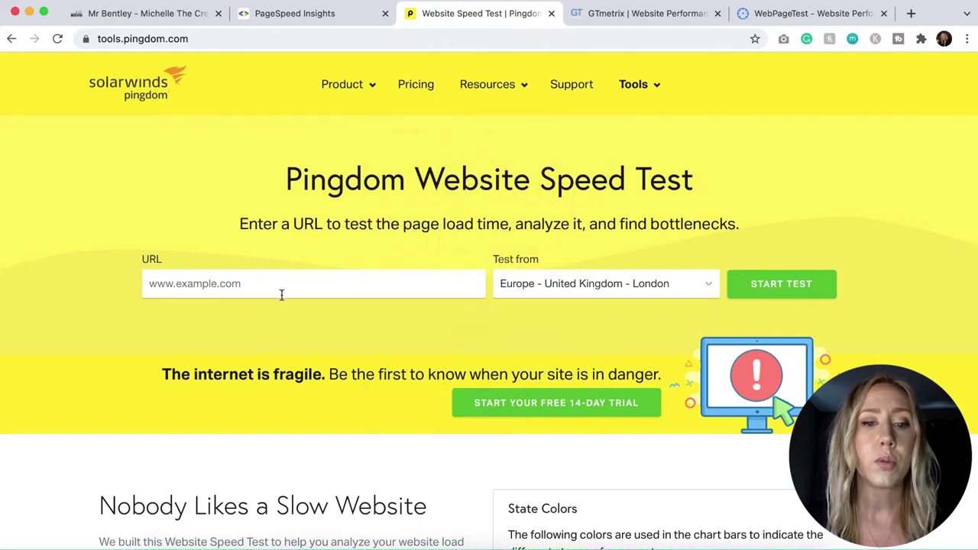
left_click(609, 288)
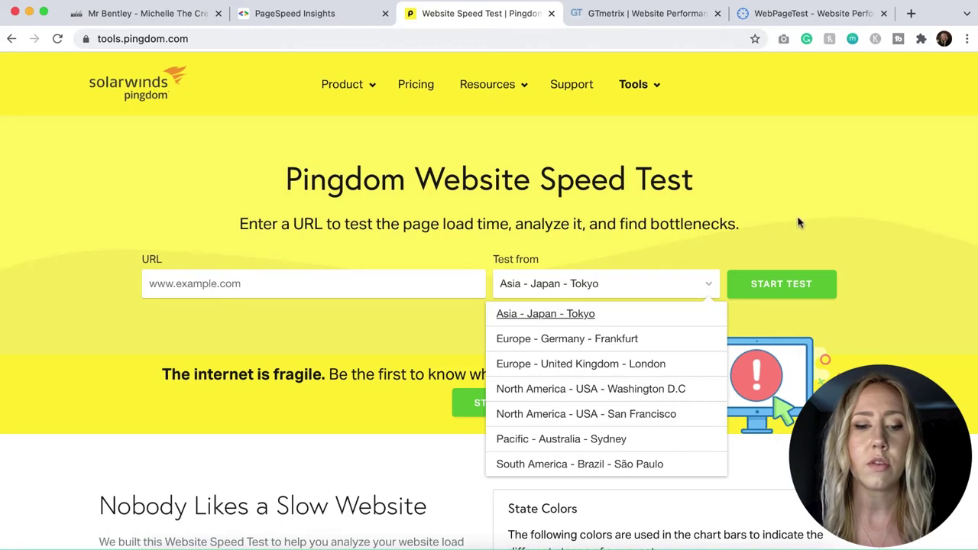
left_click(634, 13)
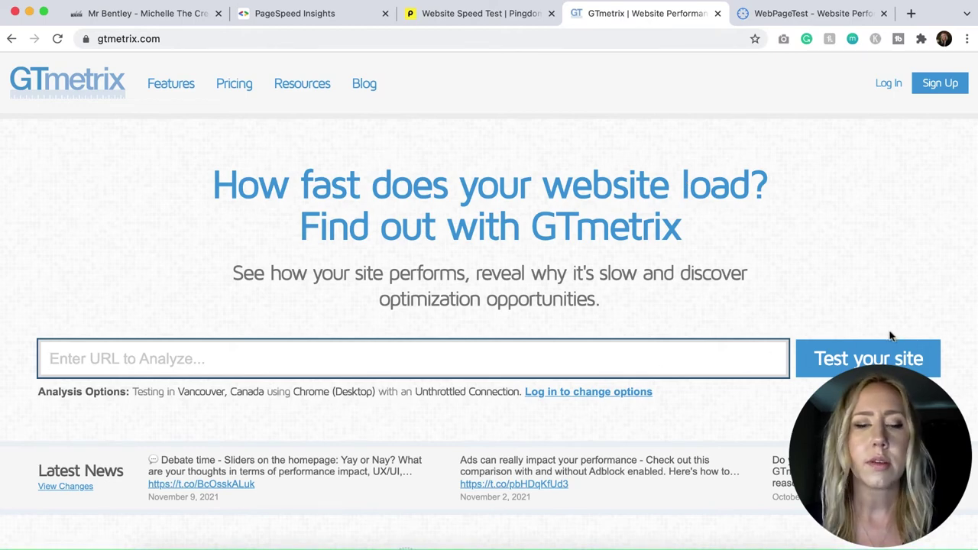
left_click(787, 19)
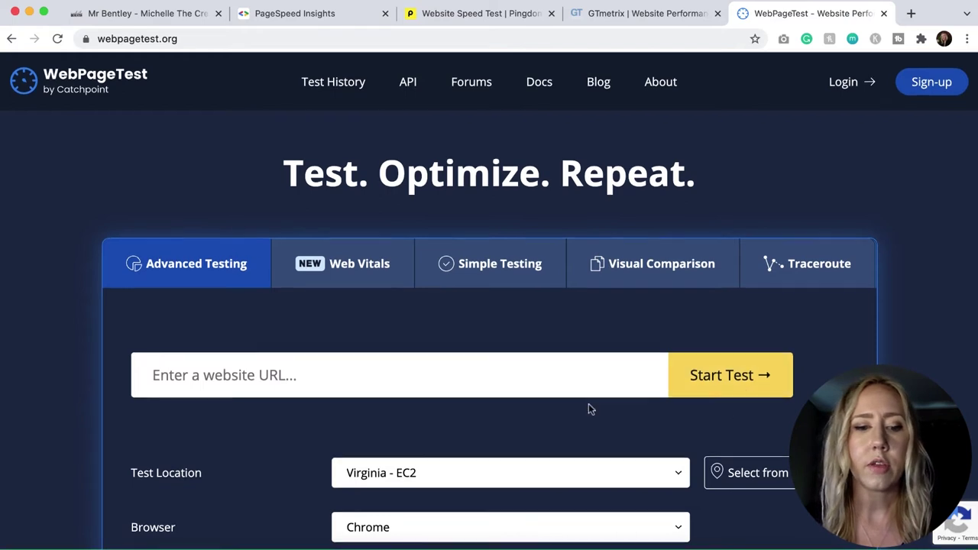
scroll(535, 409, "down", 3)
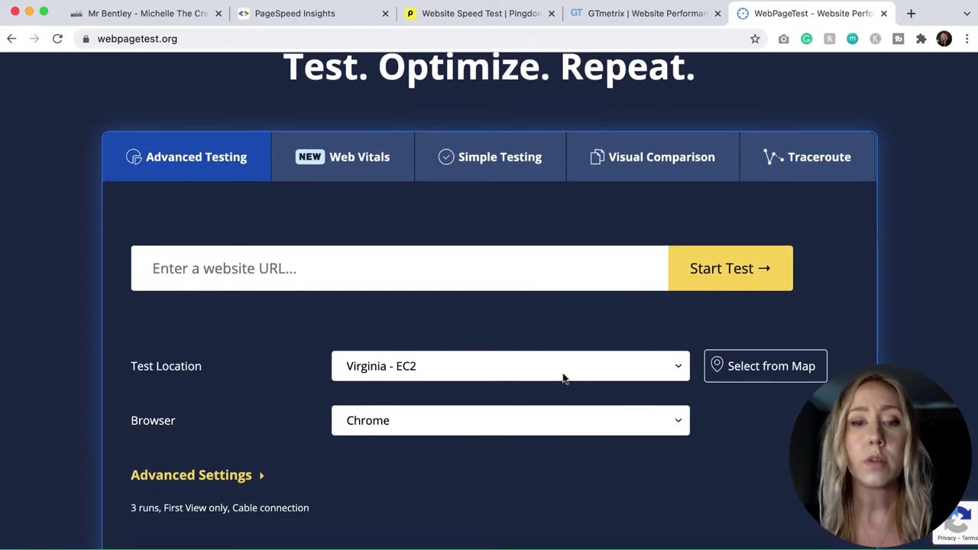
scroll(783, 432, "up", 2)
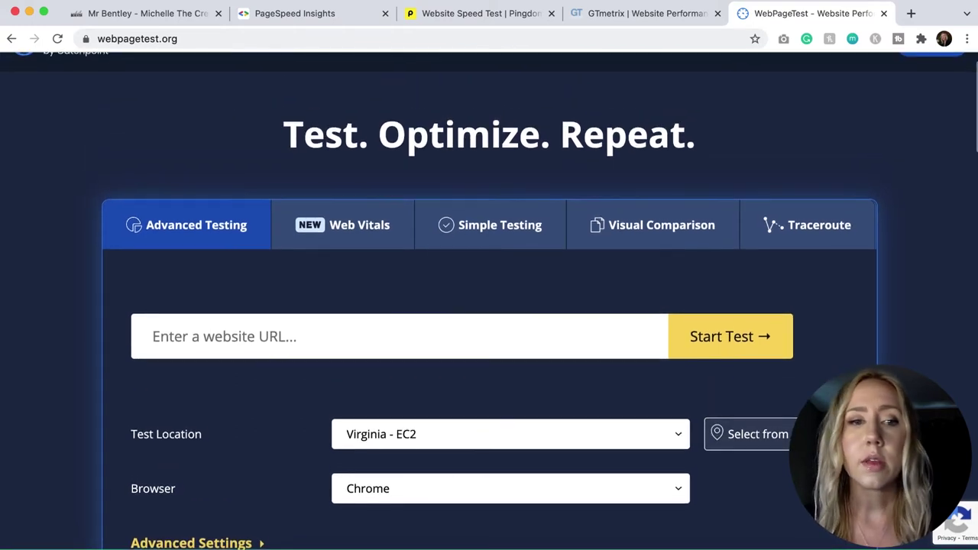
scroll(764, 434, "up", 1)
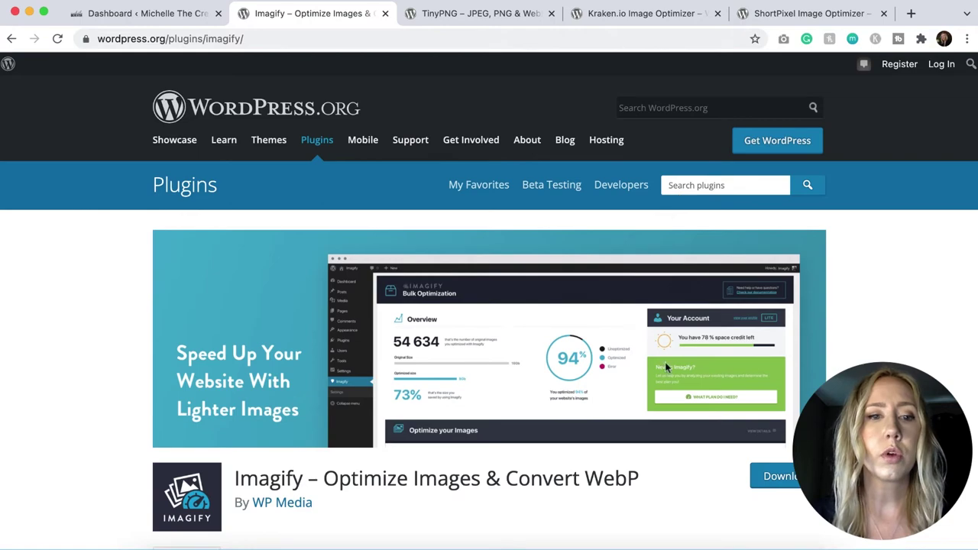
Scroll through the Imagify plugin listing, then switch to the TinyPNG compression plugin page.
scroll(459, 287, "down", 5)
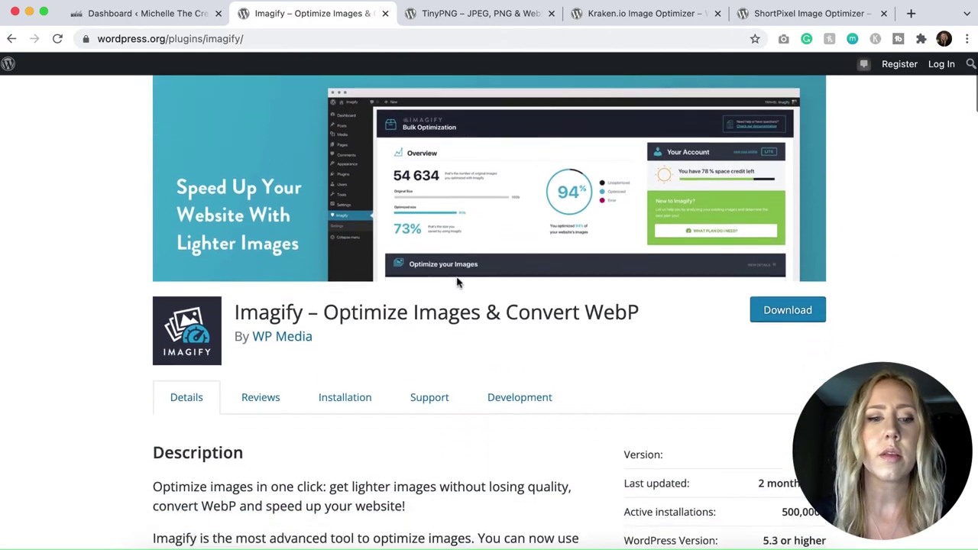
scroll(457, 283, "down", 3)
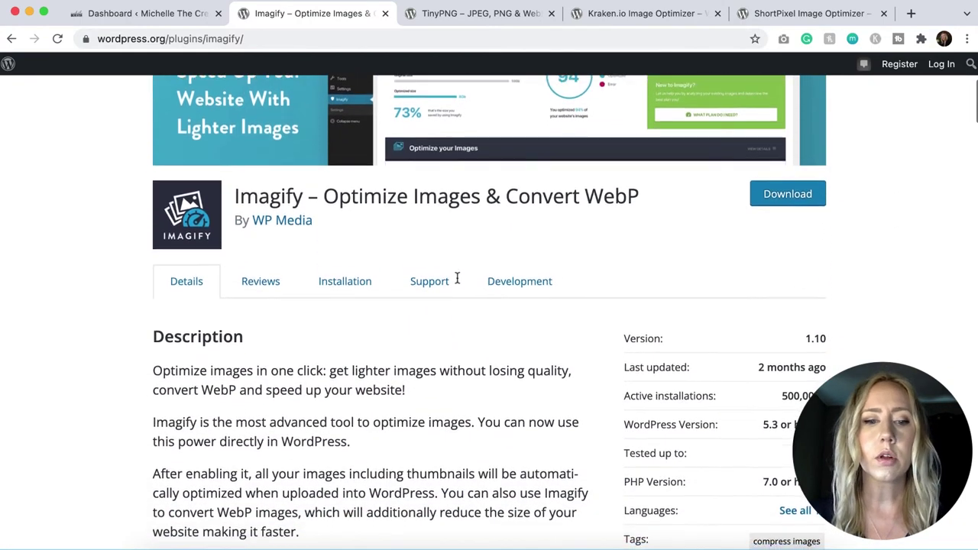
scroll(456, 280, "down", 6)
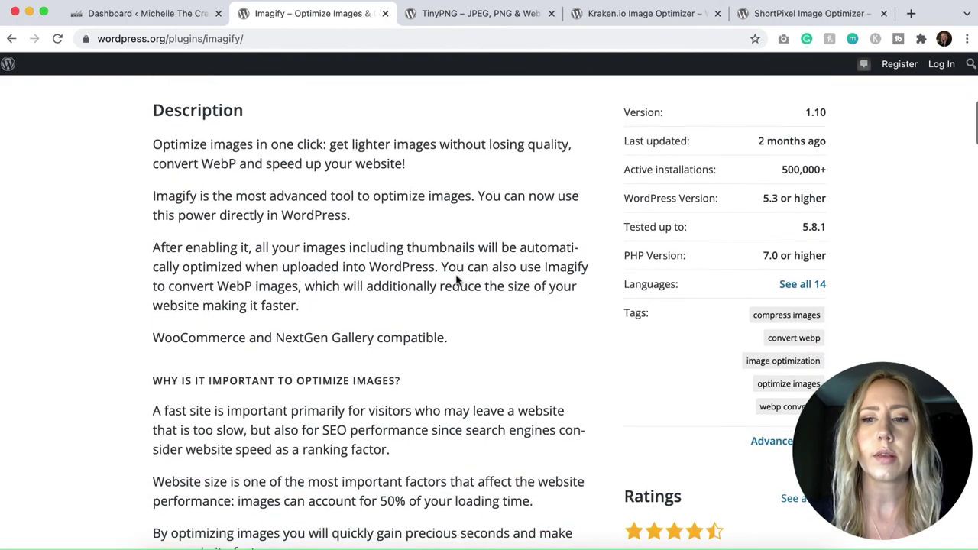
scroll(456, 280, "up", 5)
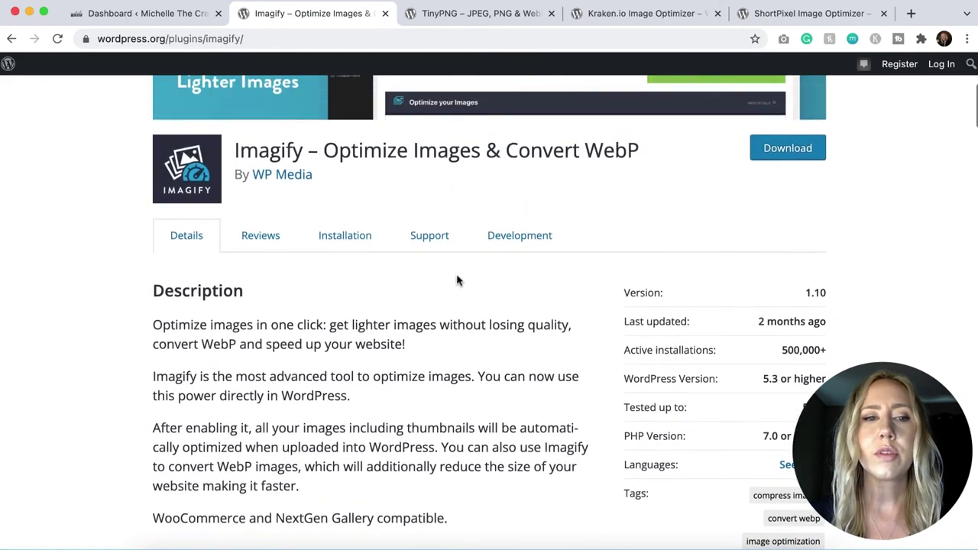
scroll(457, 280, "up", 7)
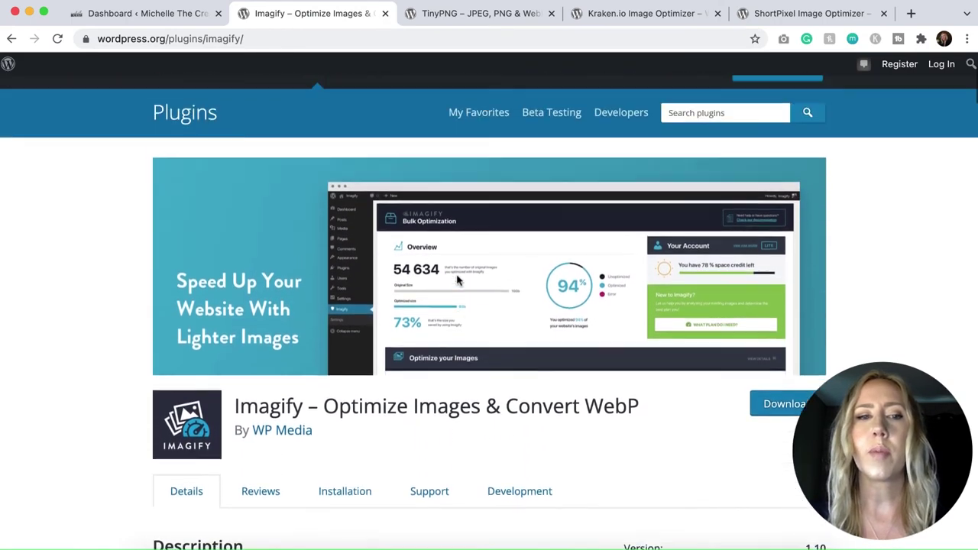
scroll(457, 280, "up", 1)
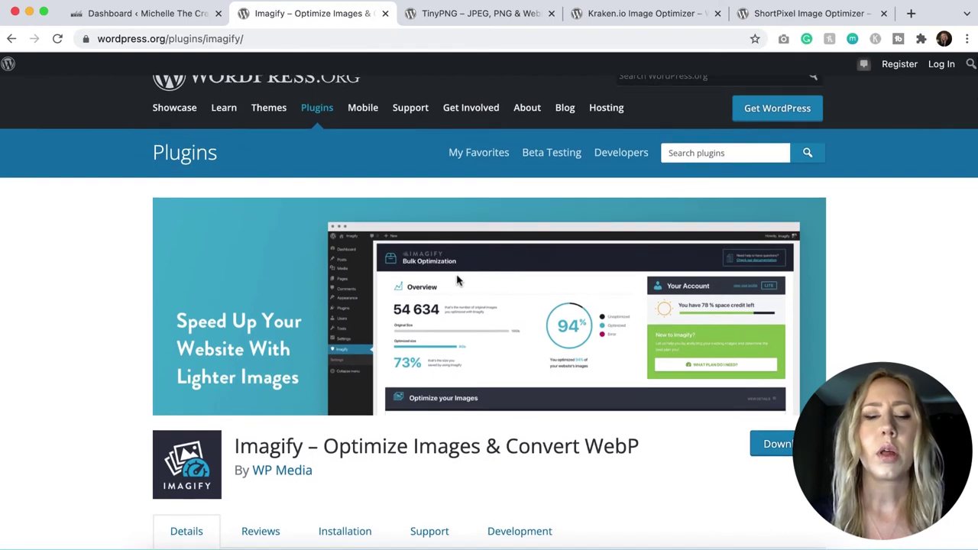
scroll(457, 280, "down", 5)
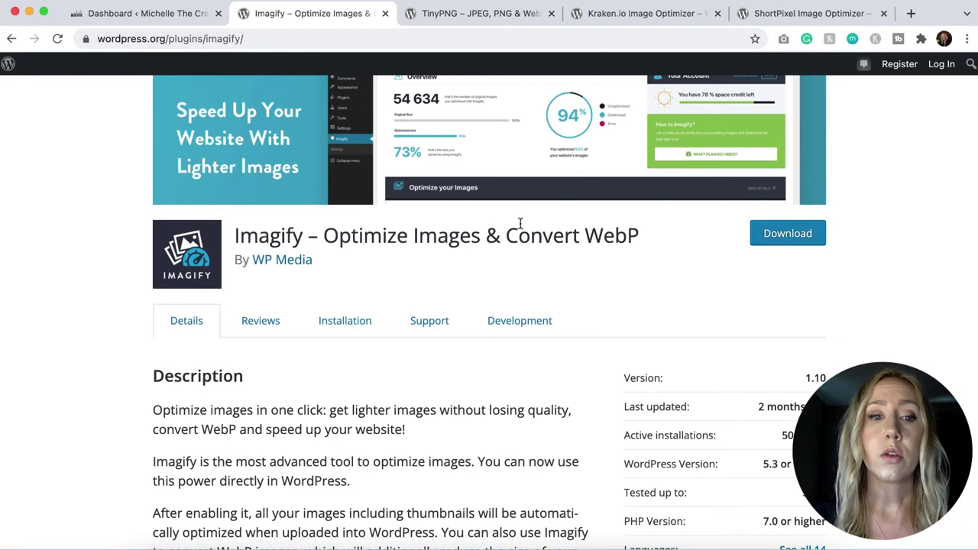
scroll(519, 223, "up", 4)
left_click(482, 17)
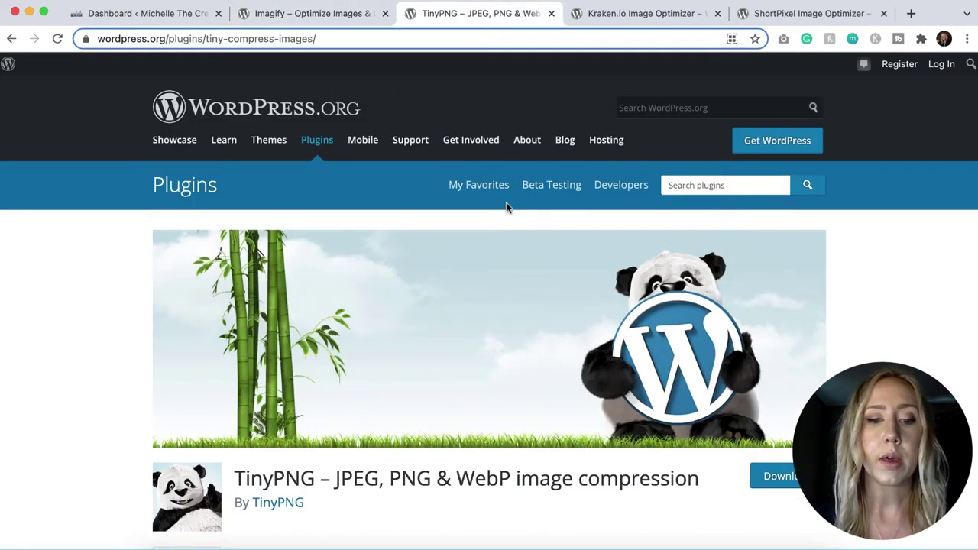
Scroll through the TinyPNG plugin listing.
scroll(505, 206, "down", 4)
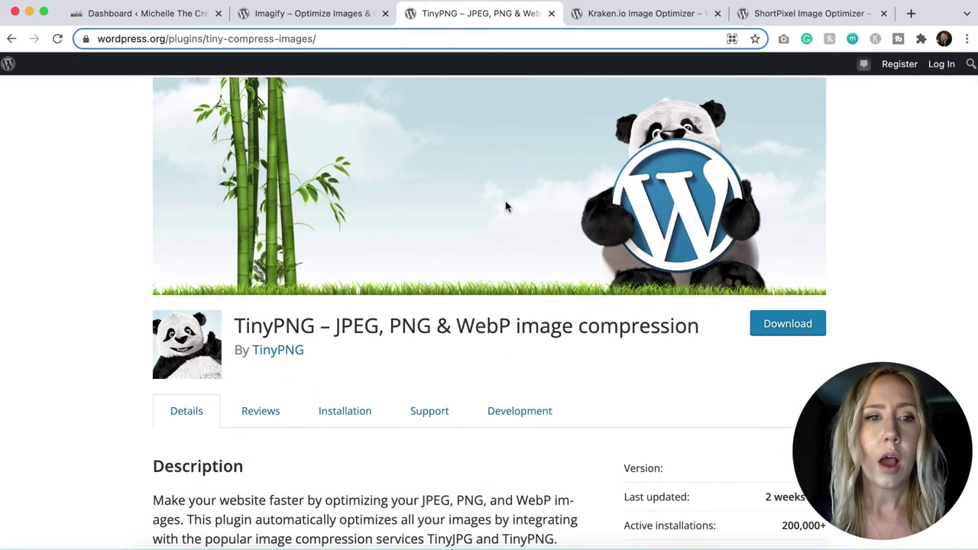
scroll(505, 206, "down", 5)
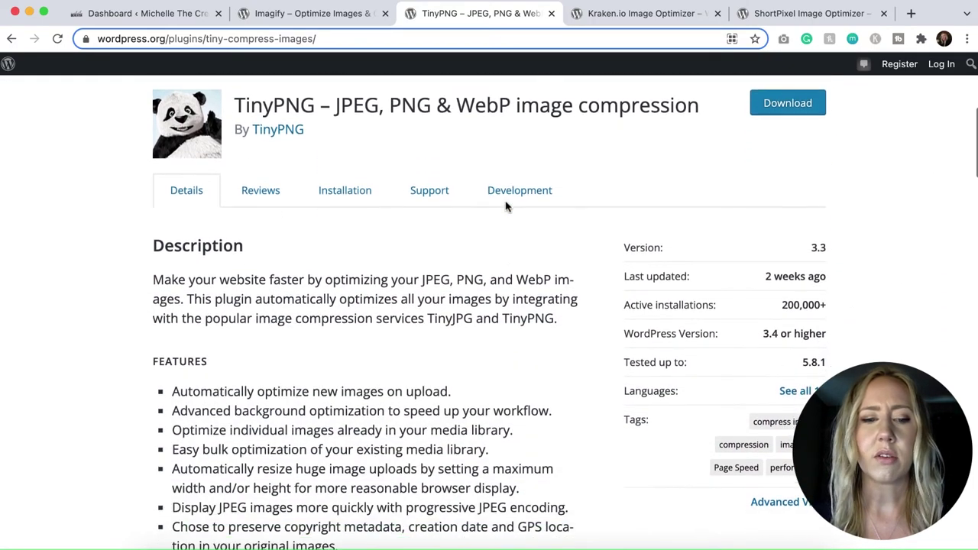
scroll(505, 206, "down", 14)
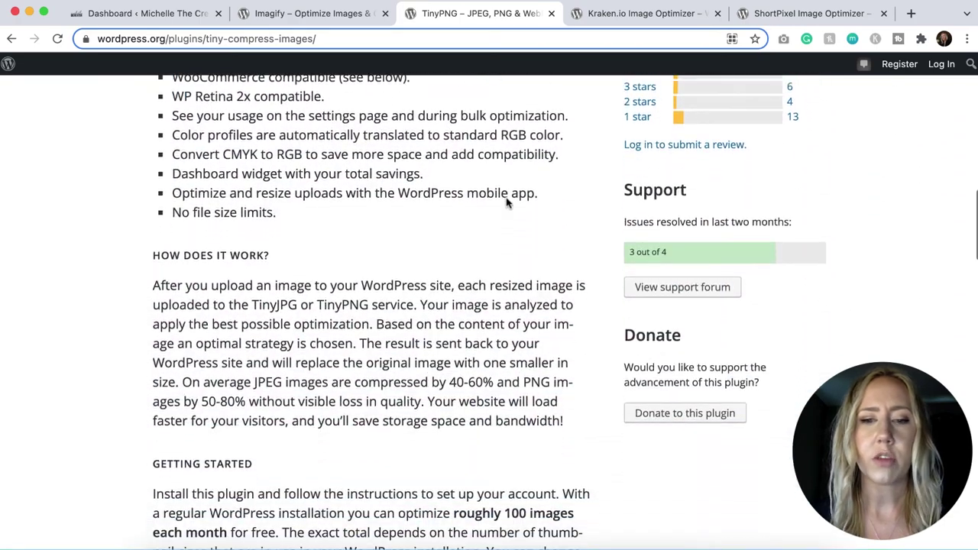
scroll(505, 203, "up", 13)
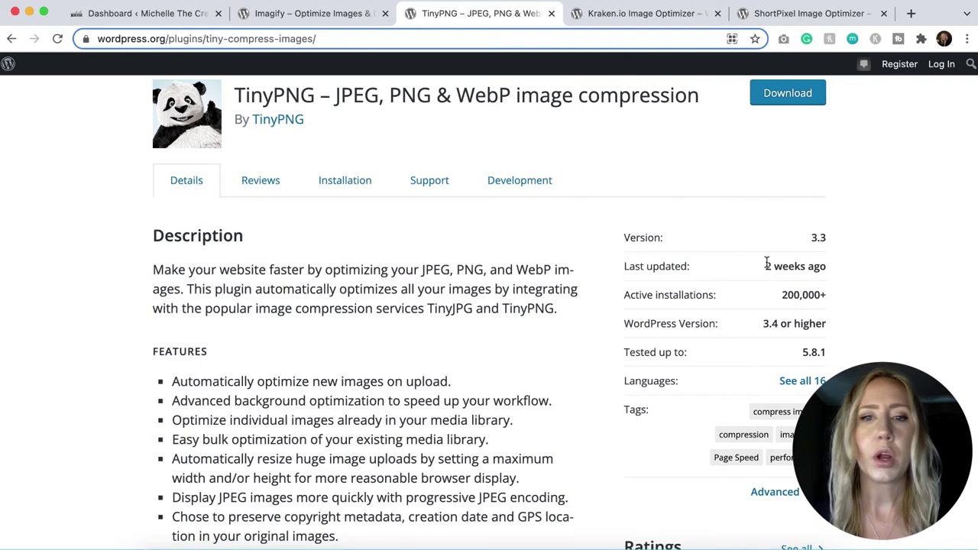
Bring up and scroll through the Kraken.io Image Optimizer plugin page.
left_click(616, 14)
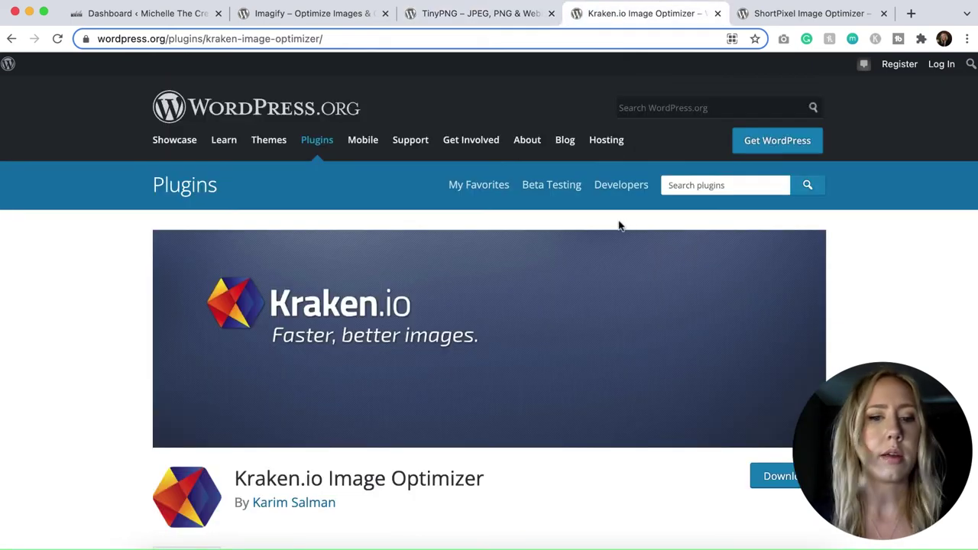
scroll(619, 226, "down", 7)
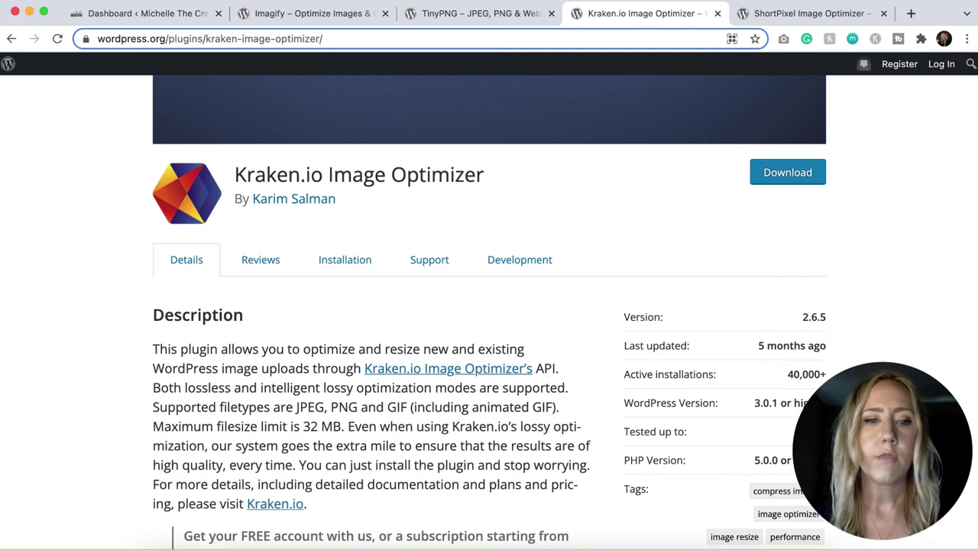
scroll(715, 349, "down", 5)
scroll(686, 344, "up", 10)
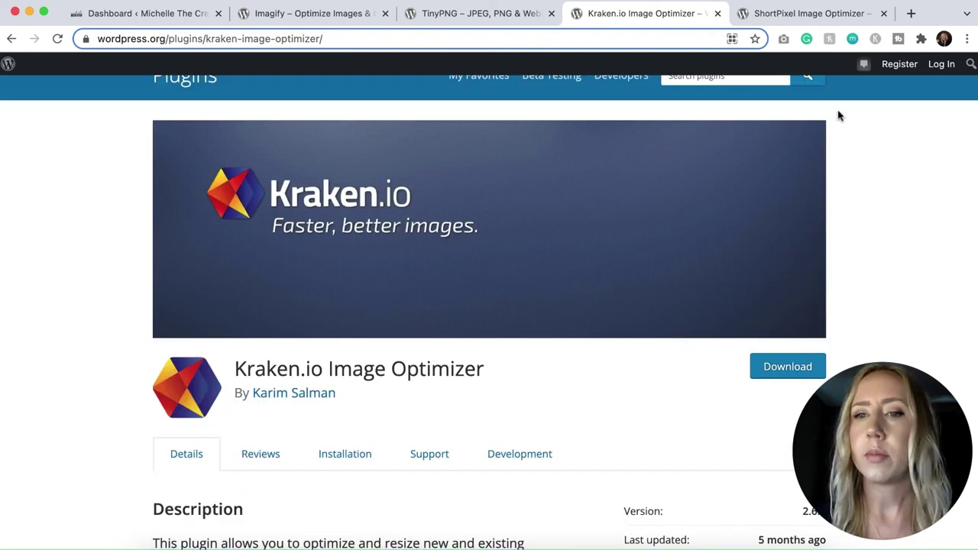
Bring up and review the ShortPixel Image Optimizer page (version 4.22.6, 300,000+ installs).
left_click(783, 15)
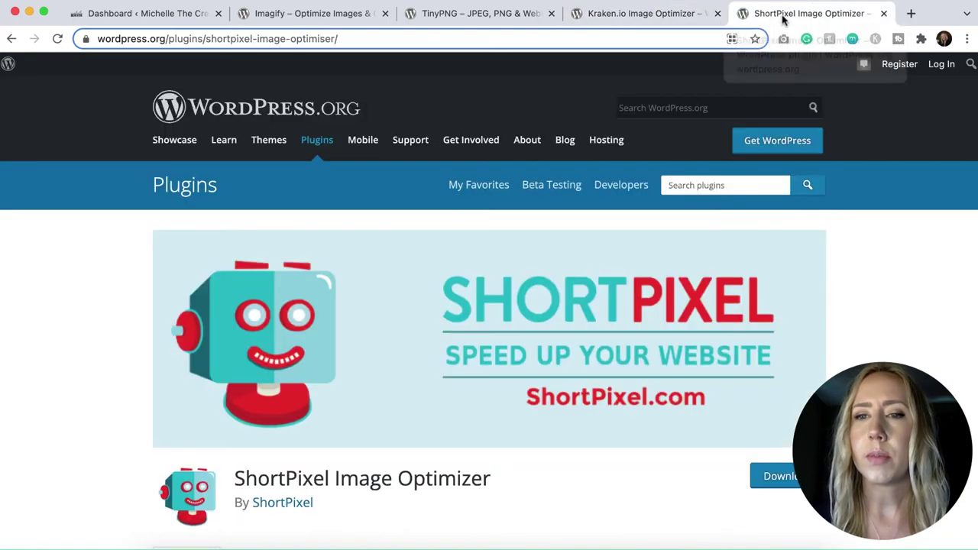
scroll(840, 325, "down", 8)
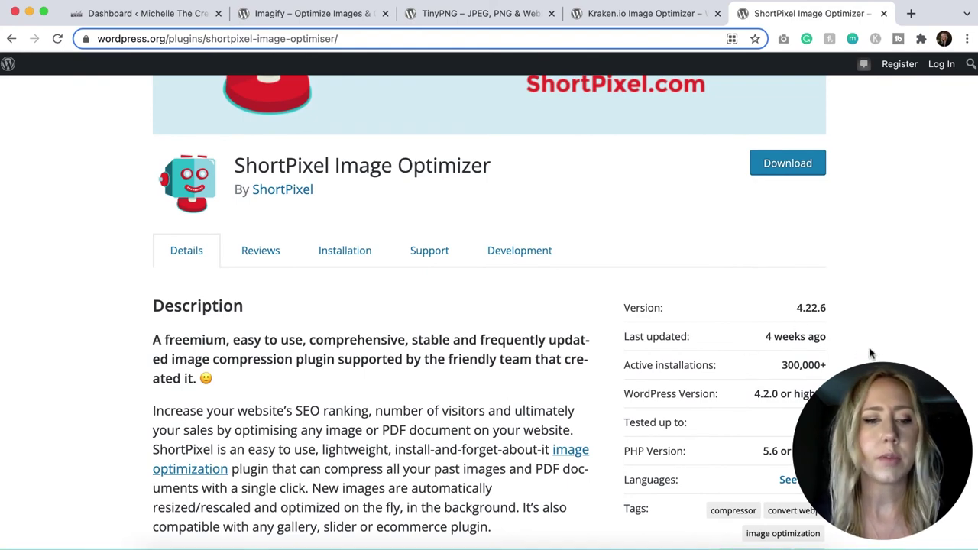
scroll(868, 354, "down", 10)
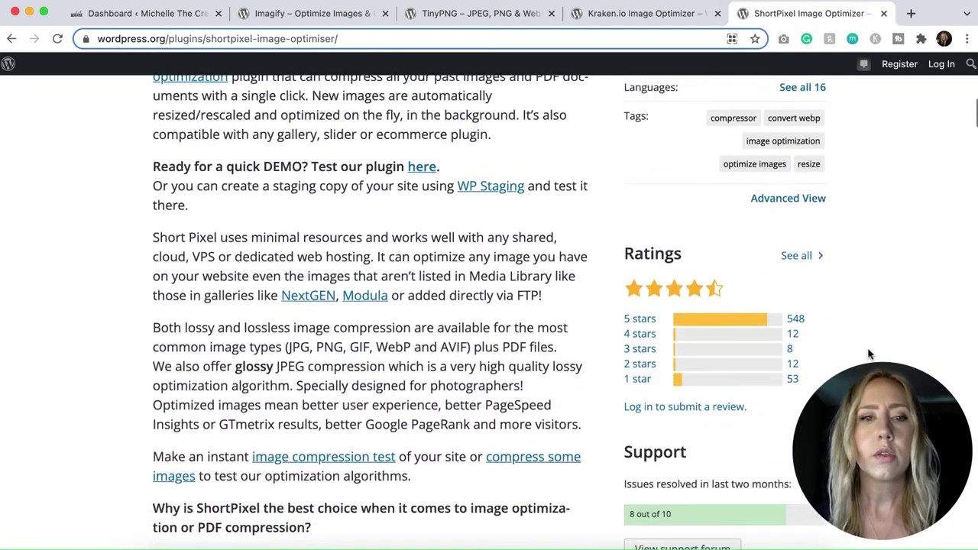
scroll(870, 353, "up", 12)
scroll(868, 353, "up", 5)
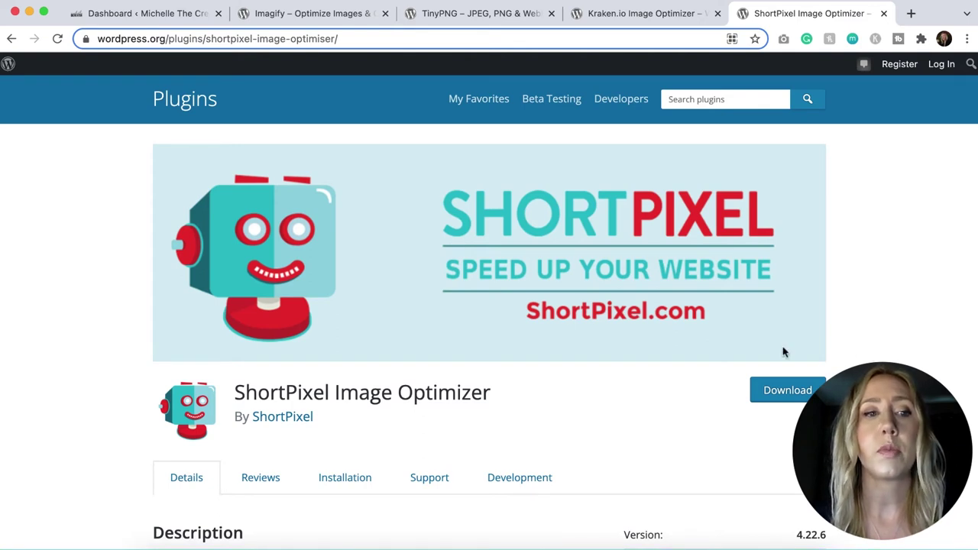
Go to the WordPress Media Library and scroll through Imagify's file sizes and savings.
left_click(112, 14)
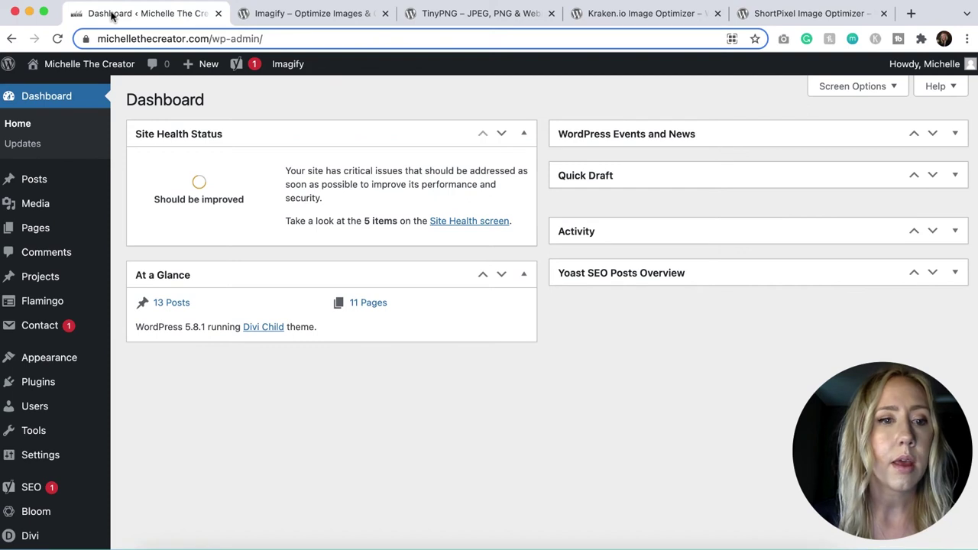
left_click(30, 204)
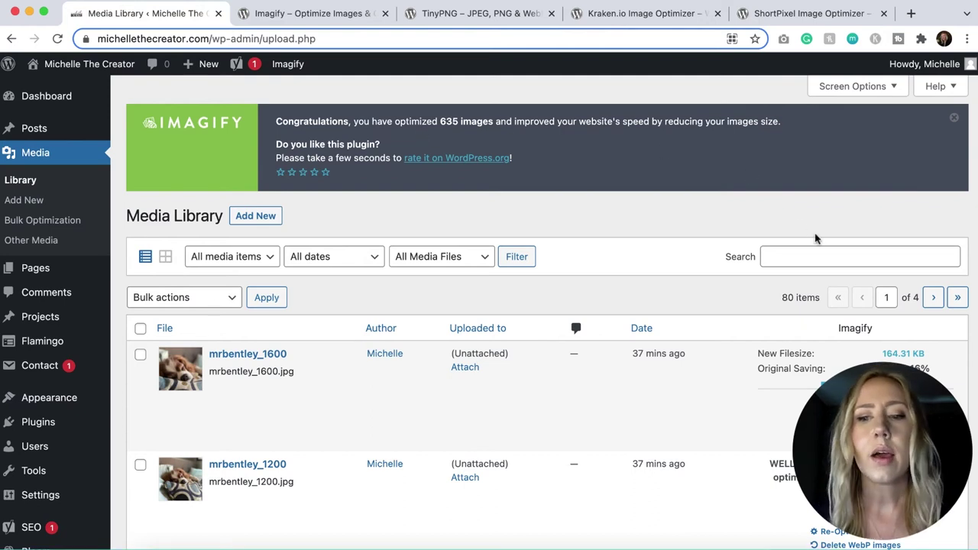
scroll(850, 330, "down", 3)
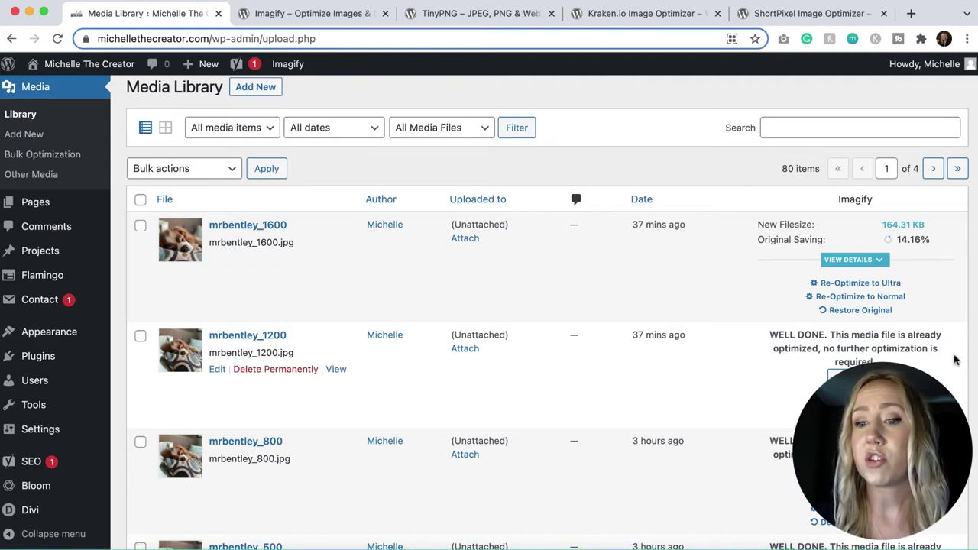
scroll(943, 385, "down", 5)
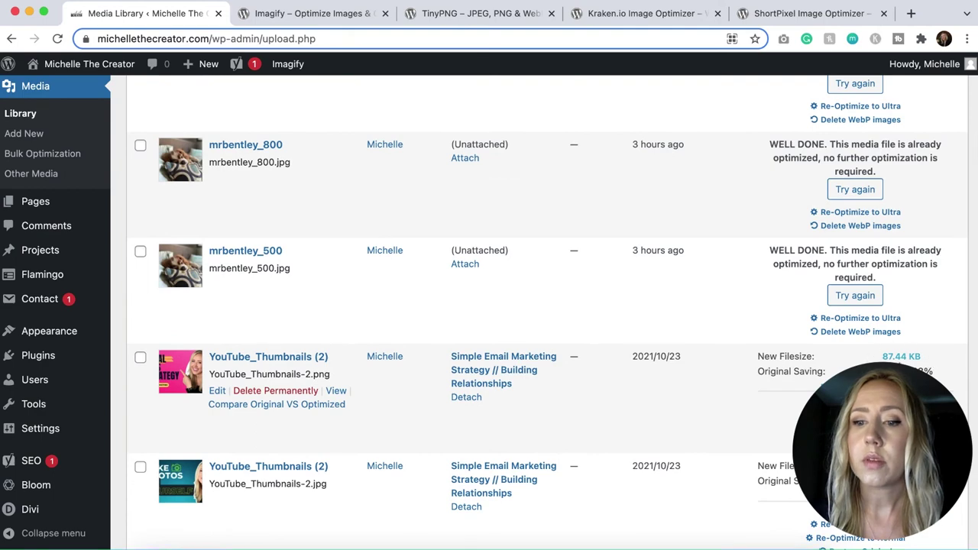
scroll(911, 366, "down", 2)
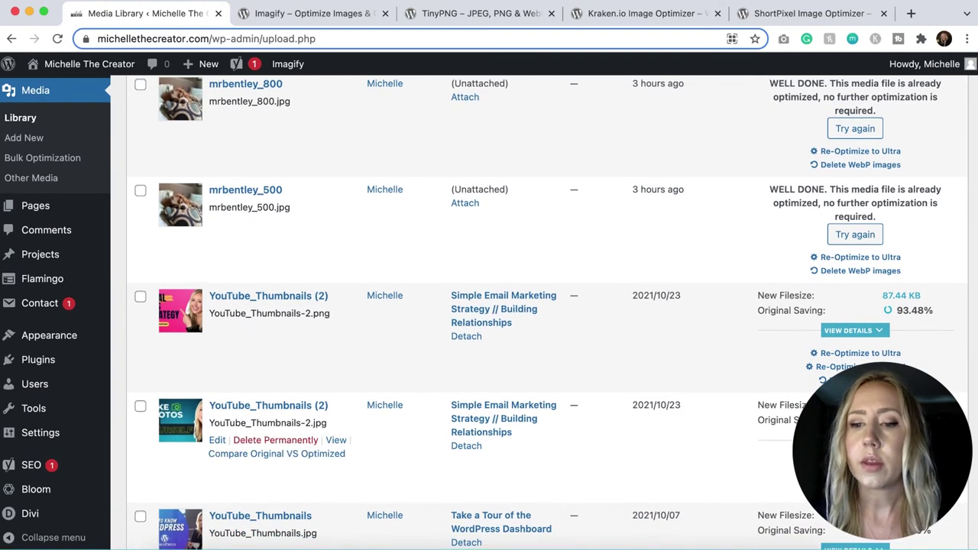
scroll(911, 367, "down", 3)
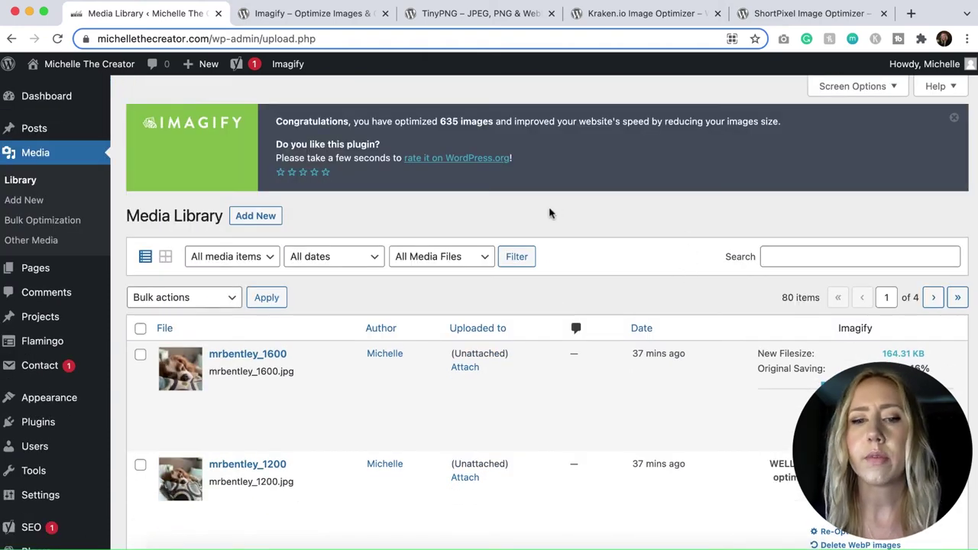
mouse_move(291, 67)
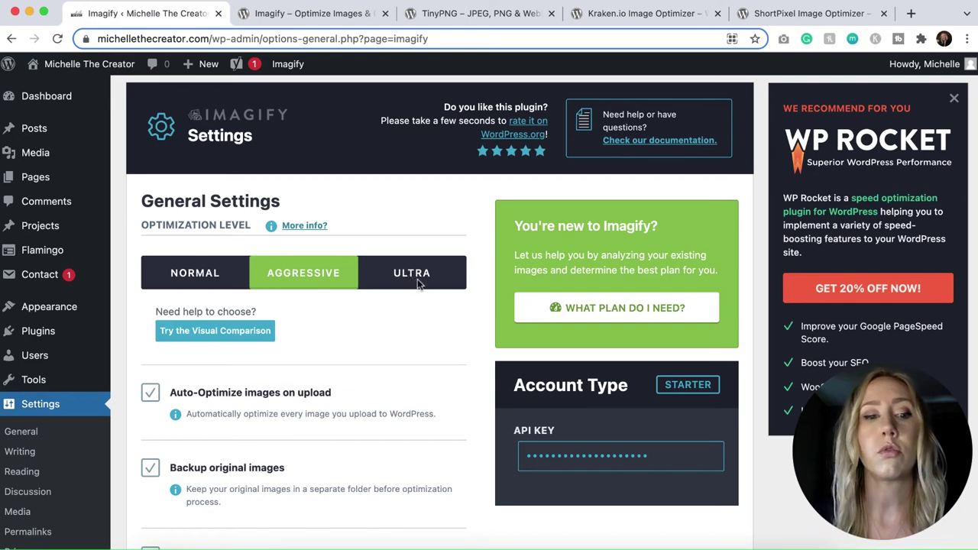
scroll(418, 283, "down", 3)
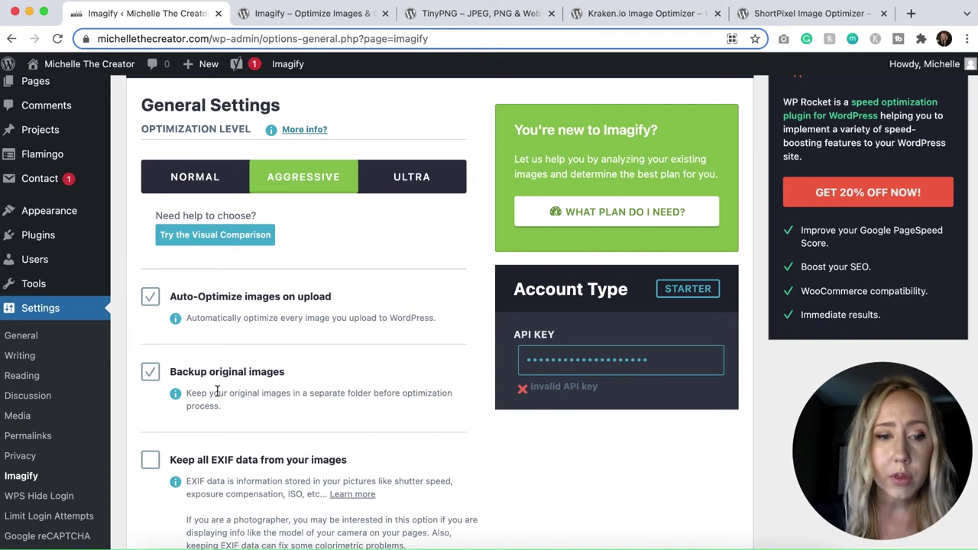
scroll(243, 386, "down", 1)
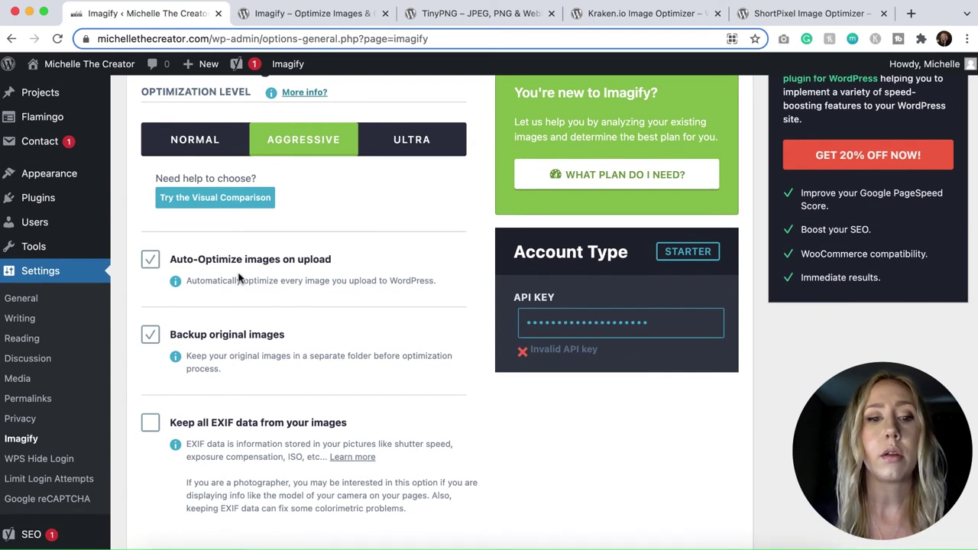
scroll(371, 306, "down", 8)
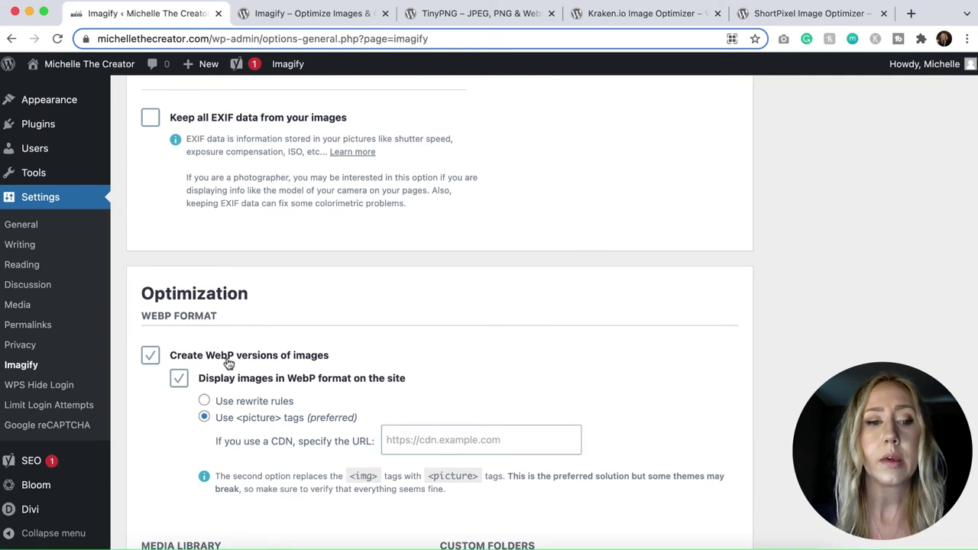
scroll(506, 345, "down", 4)
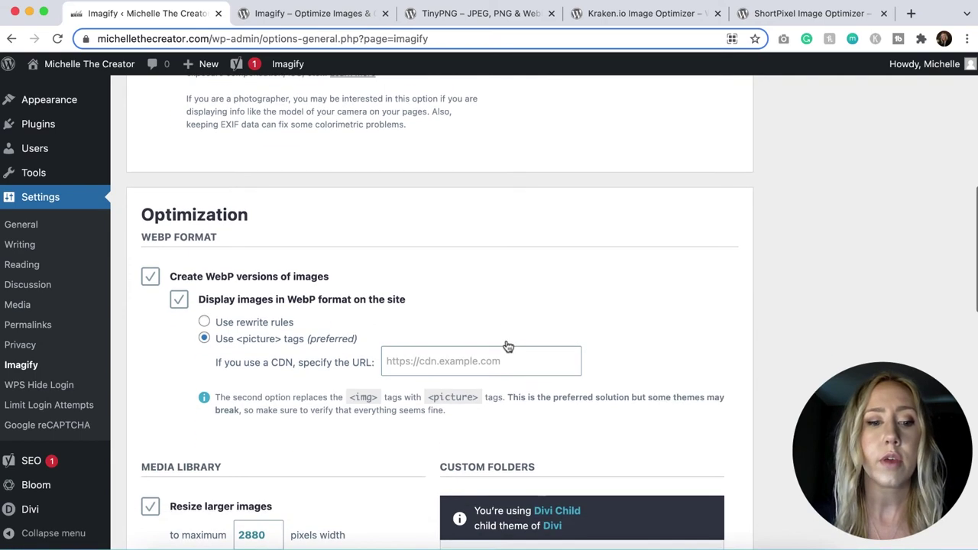
scroll(506, 344, "down", 2)
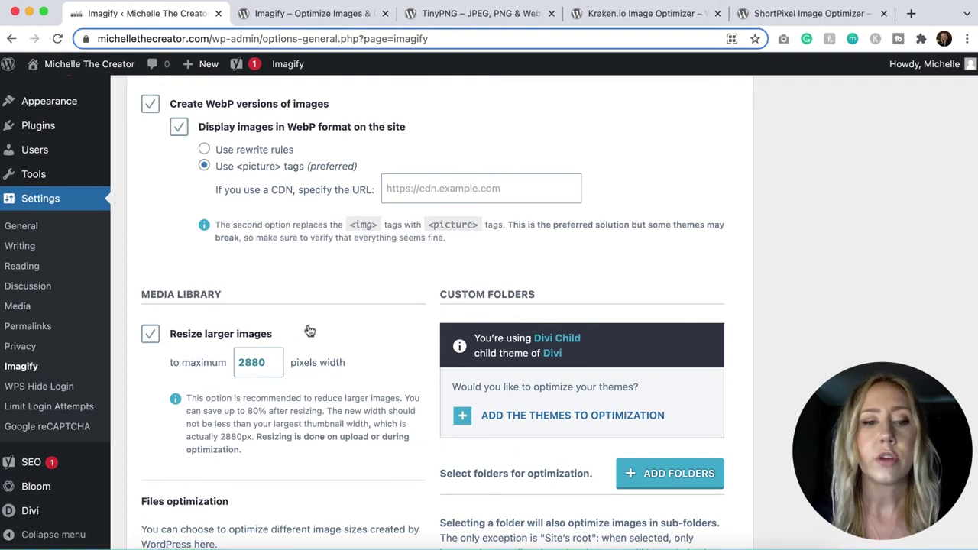
scroll(356, 344, "down", 8)
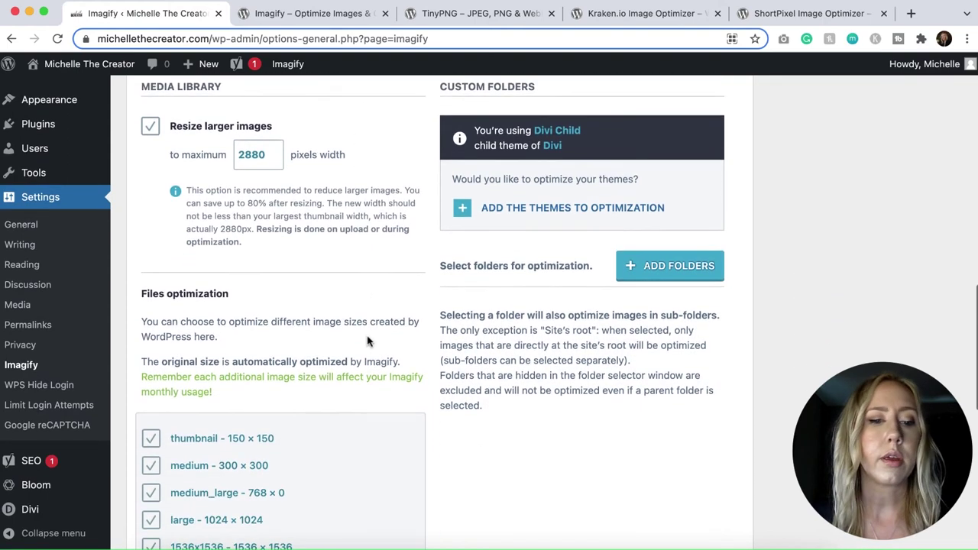
scroll(293, 356, "down", 8)
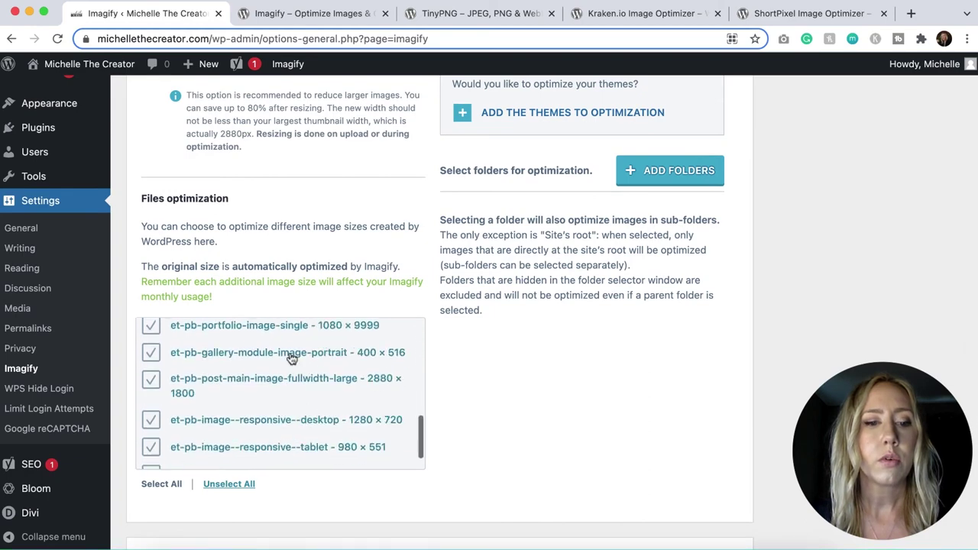
scroll(290, 357, "down", 3)
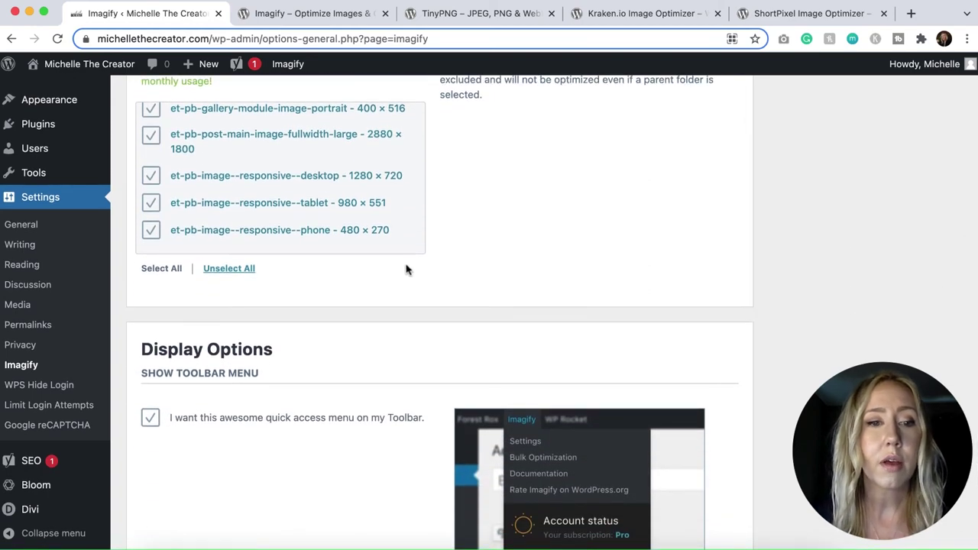
scroll(454, 277, "down", 6)
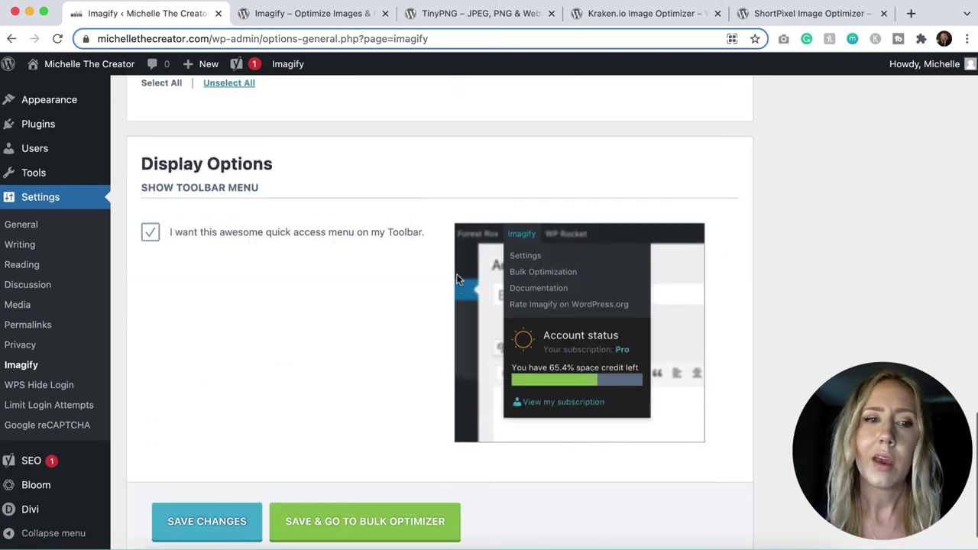
scroll(456, 275, "down", 1)
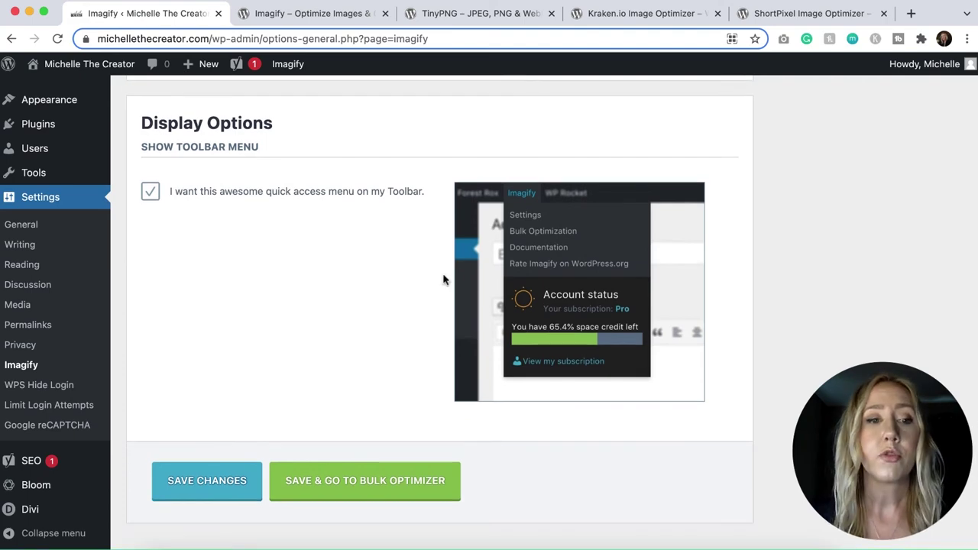
scroll(428, 279, "down", 1)
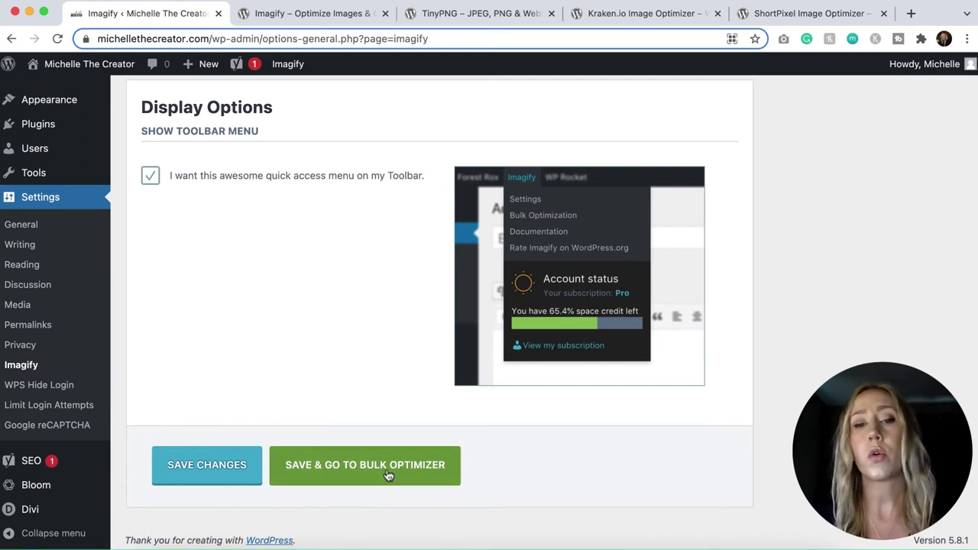
scroll(762, 451, "up", 15)
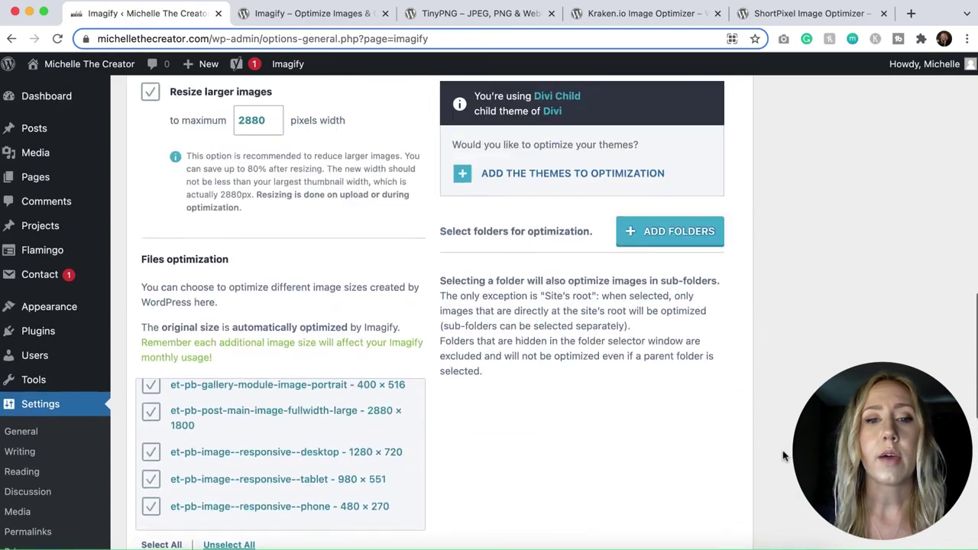
scroll(782, 456, "up", 5)
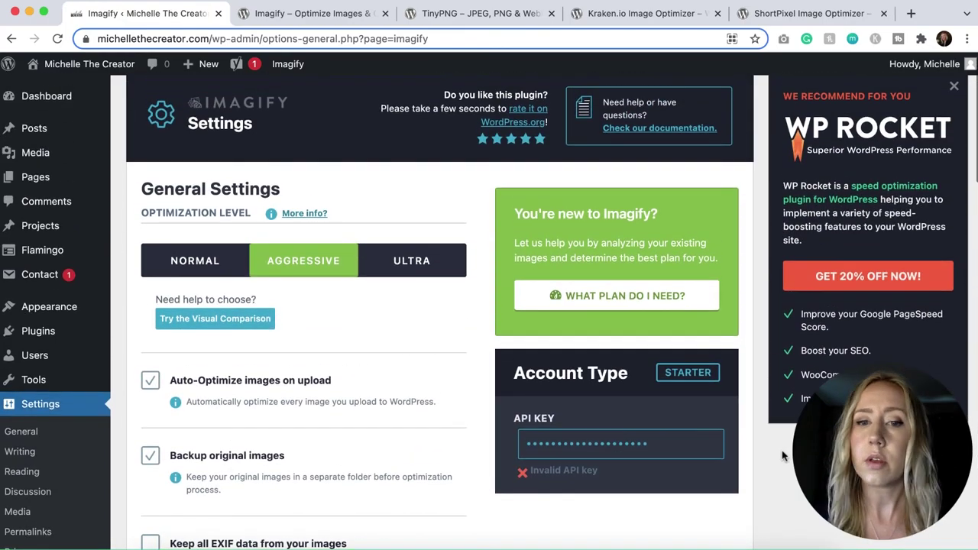
scroll(782, 453, "up", 1)
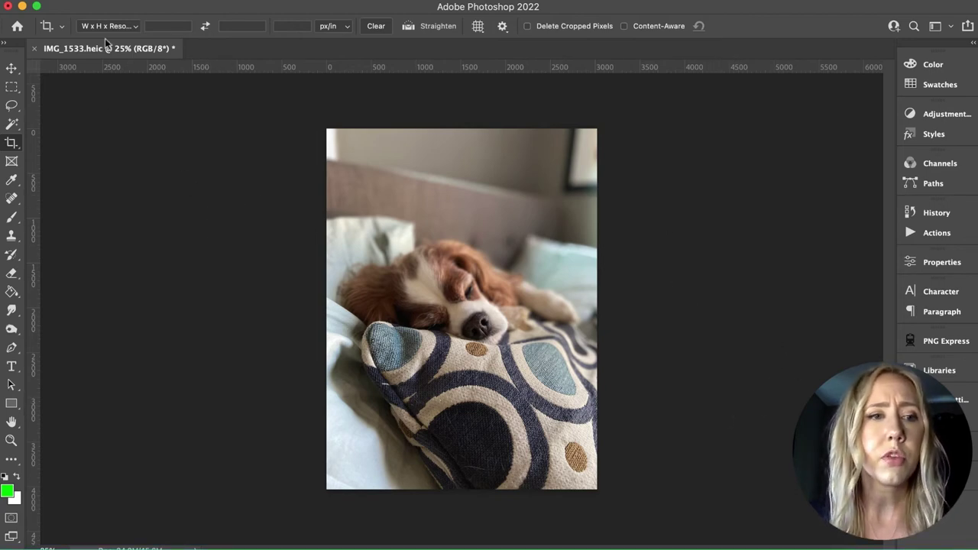
Open the Save for Web (Legacy) export window for IMG_1533.heic.
left_click(87, 0)
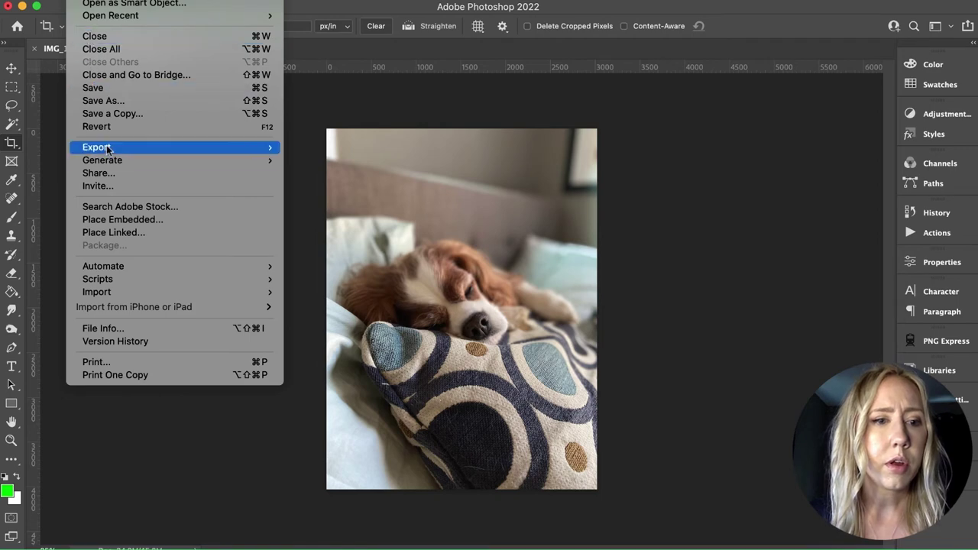
mouse_move(109, 148)
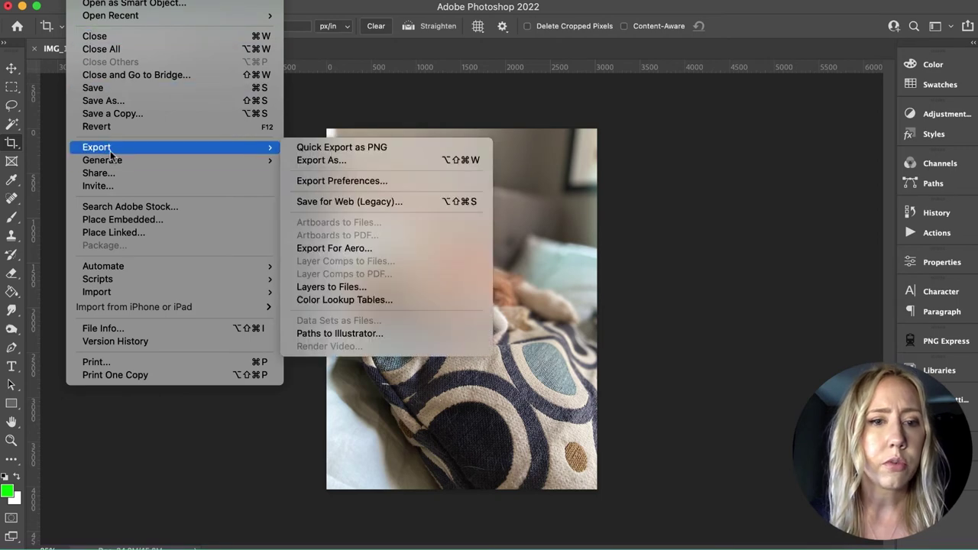
left_click(359, 204)
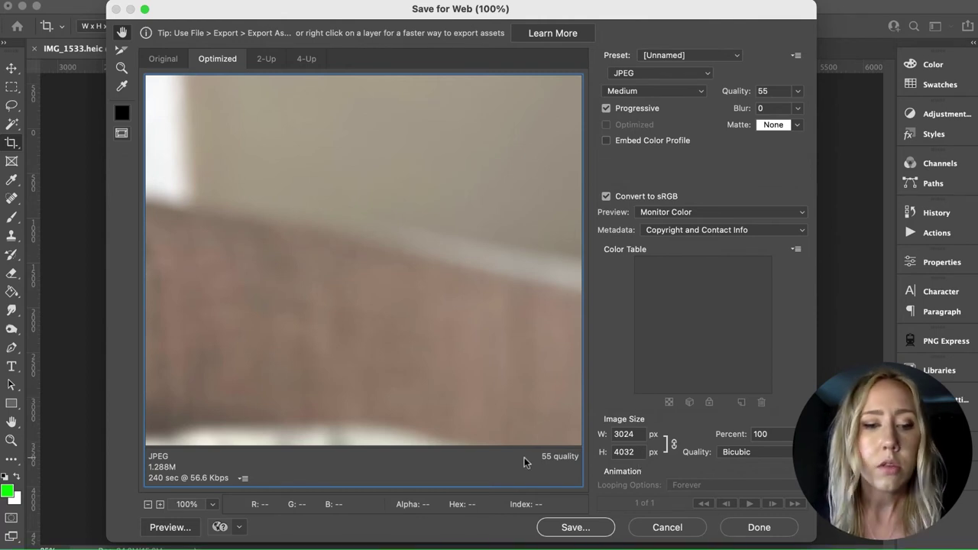
Zoom the preview to 25% and set the export width to 1200 px (1200 × 1600).
left_click(214, 509)
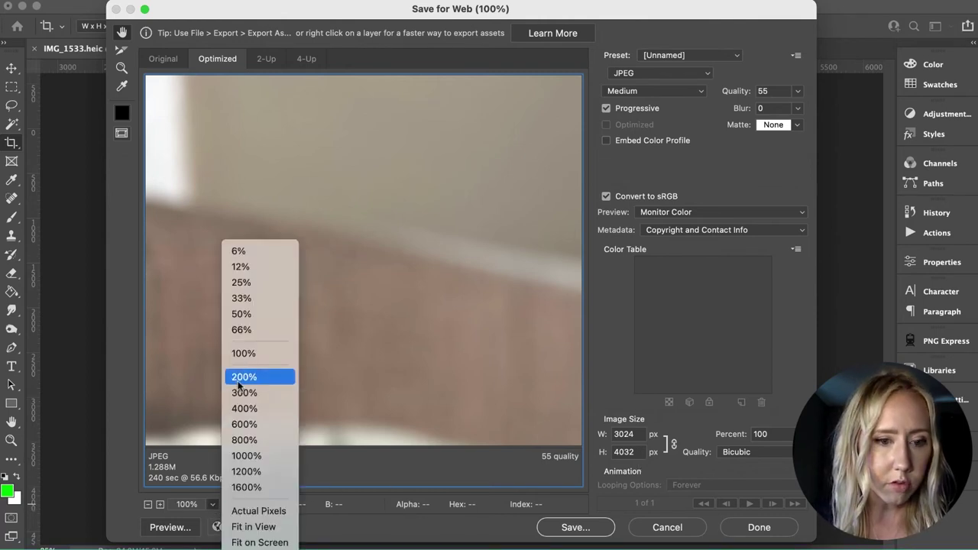
left_click(250, 284)
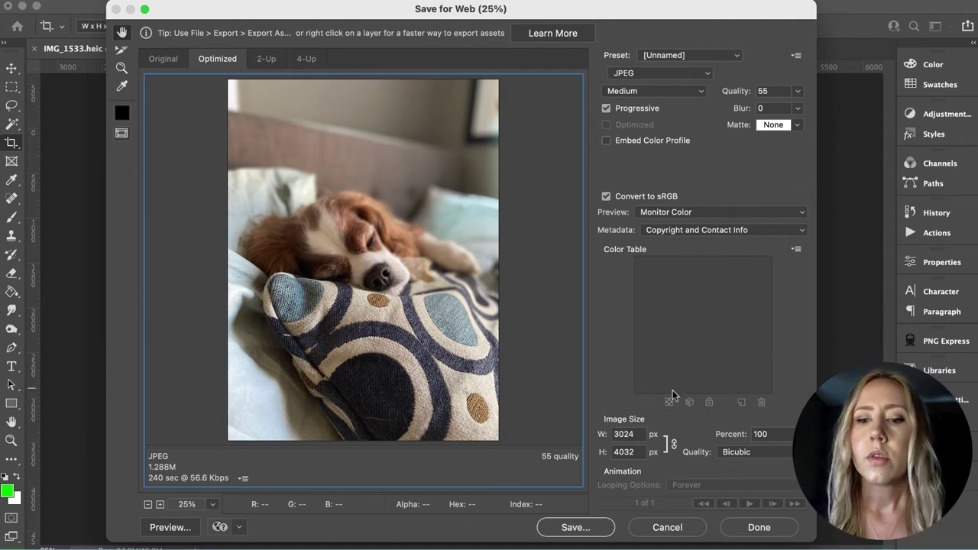
double_click(637, 434)
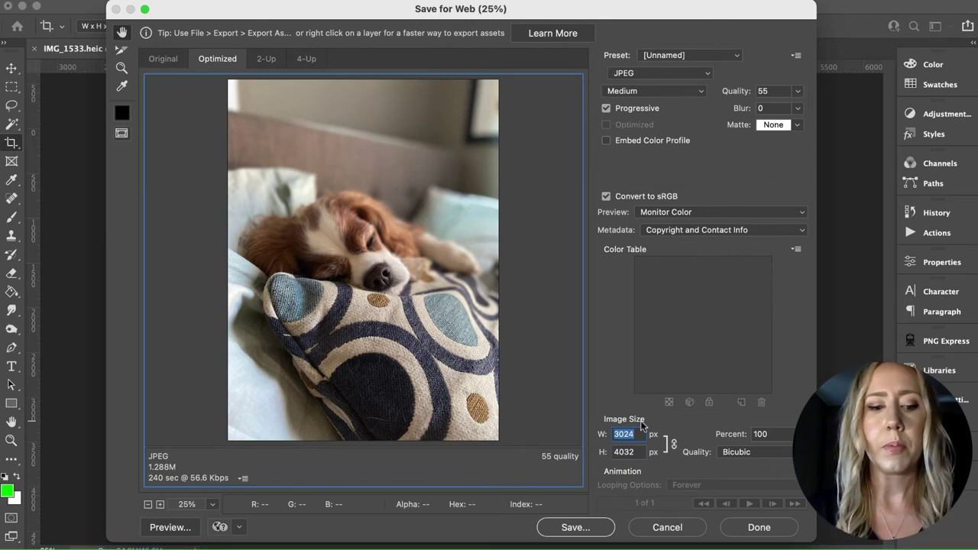
type("1200")
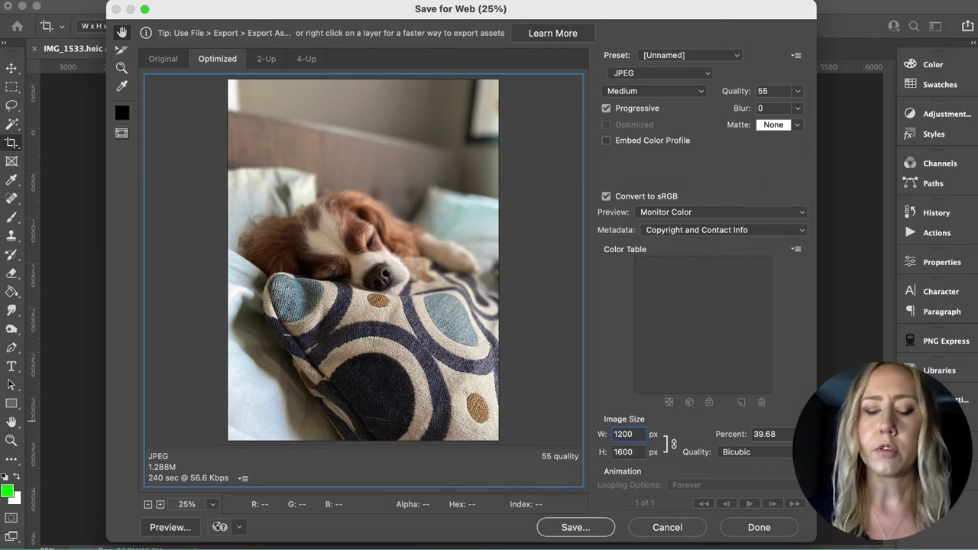
left_click(644, 455)
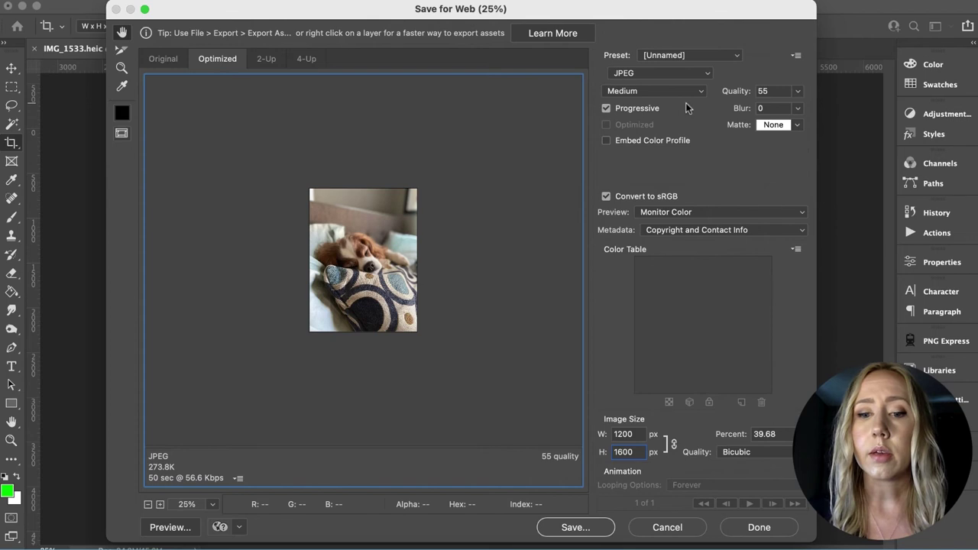
Lower the JPEG quality from 55 to 40, bringing the file to about 186K.
left_click(798, 92)
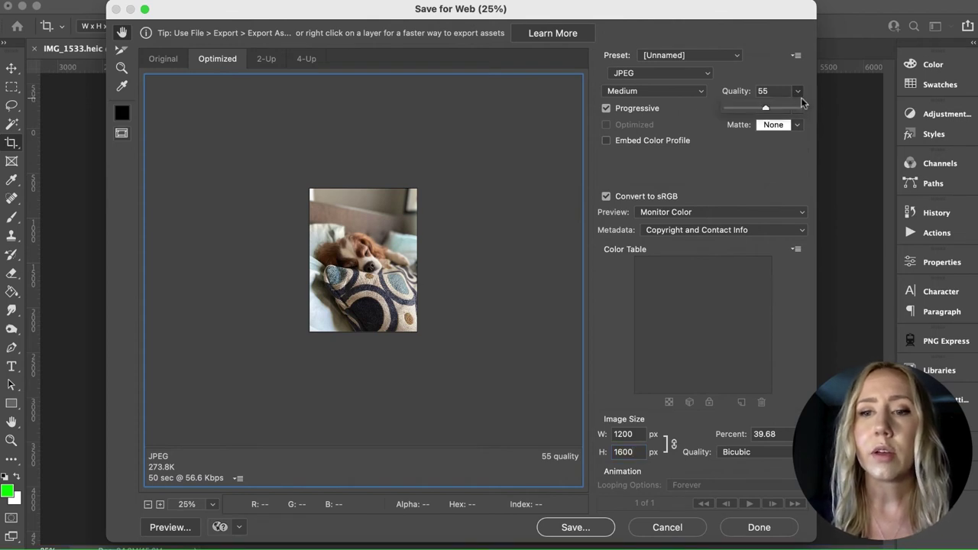
left_click_drag(767, 112, 758, 112)
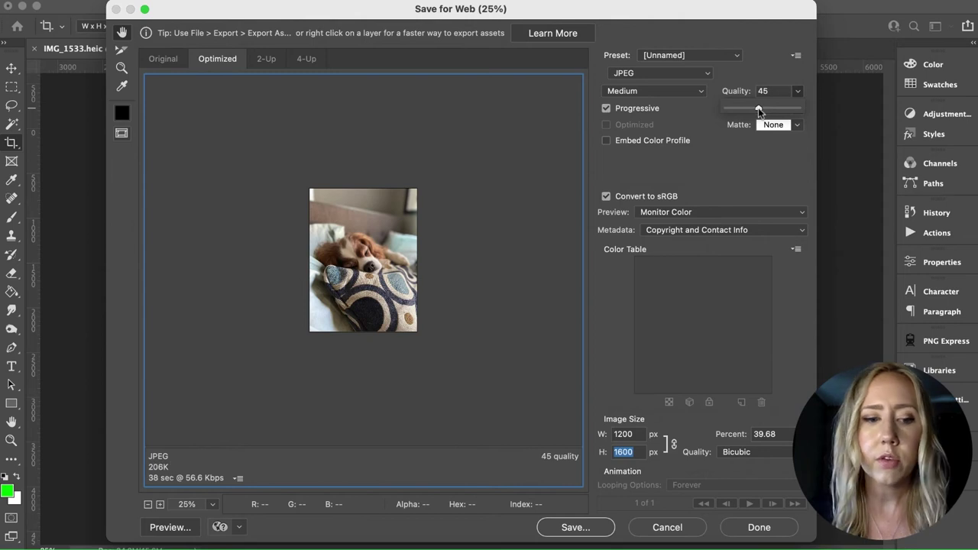
left_click_drag(760, 113, 755, 113)
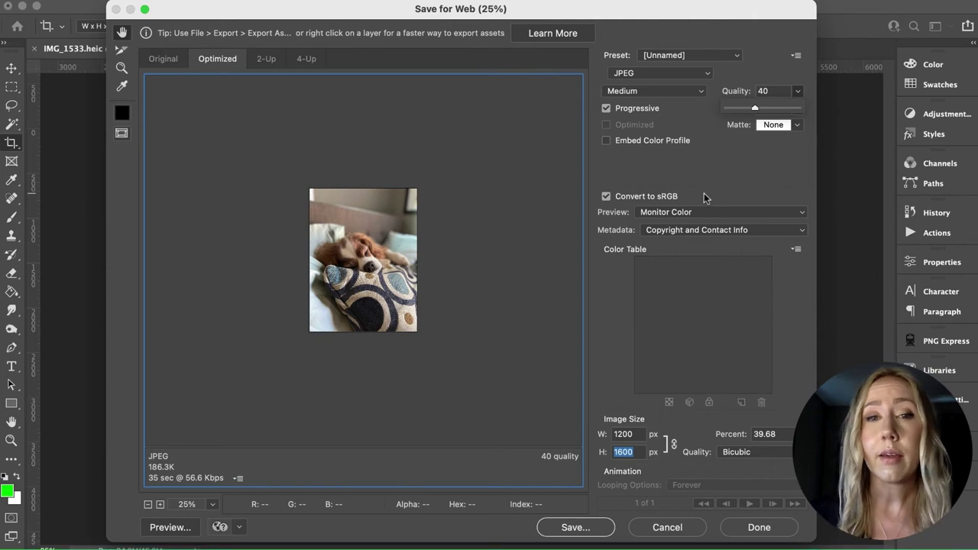
left_click(622, 434)
Set the export width to 800 px (800 × 1067) and raise JPEG quality to 60.
type("800")
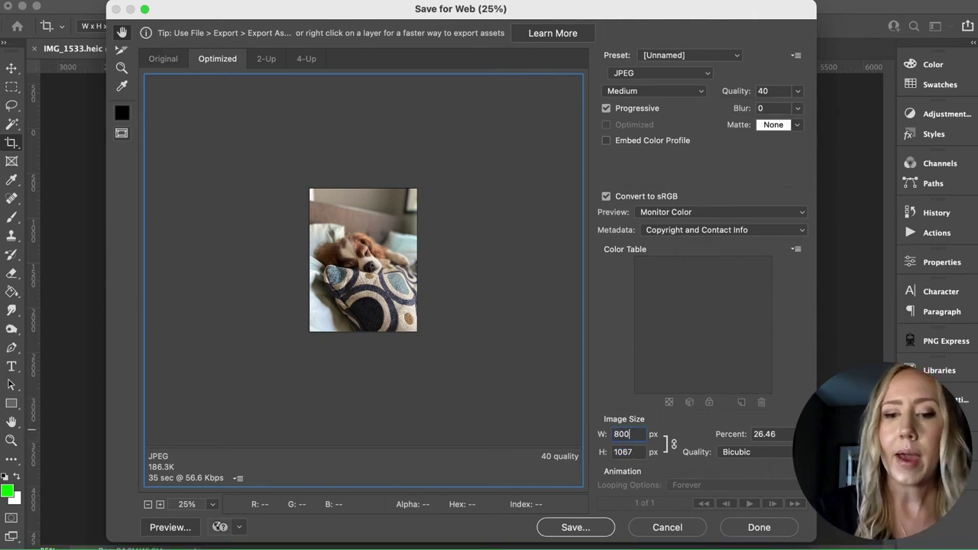
key("Tab")
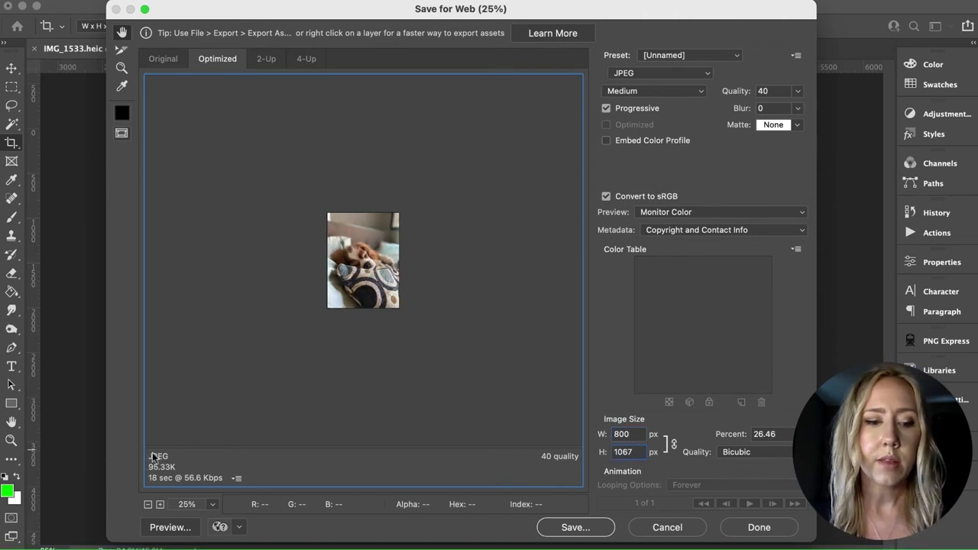
left_click(797, 91)
left_click_drag(756, 112, 761, 113)
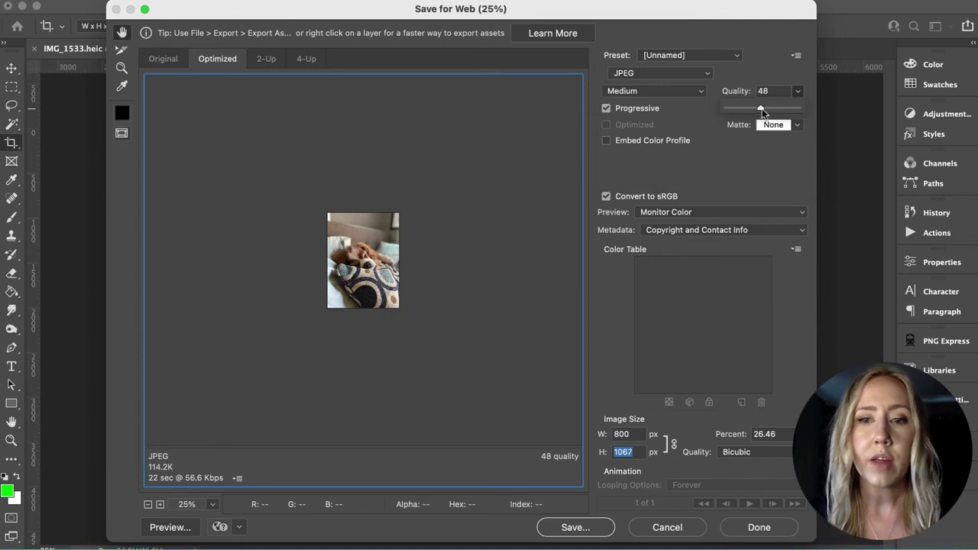
left_click_drag(762, 109, 777, 110)
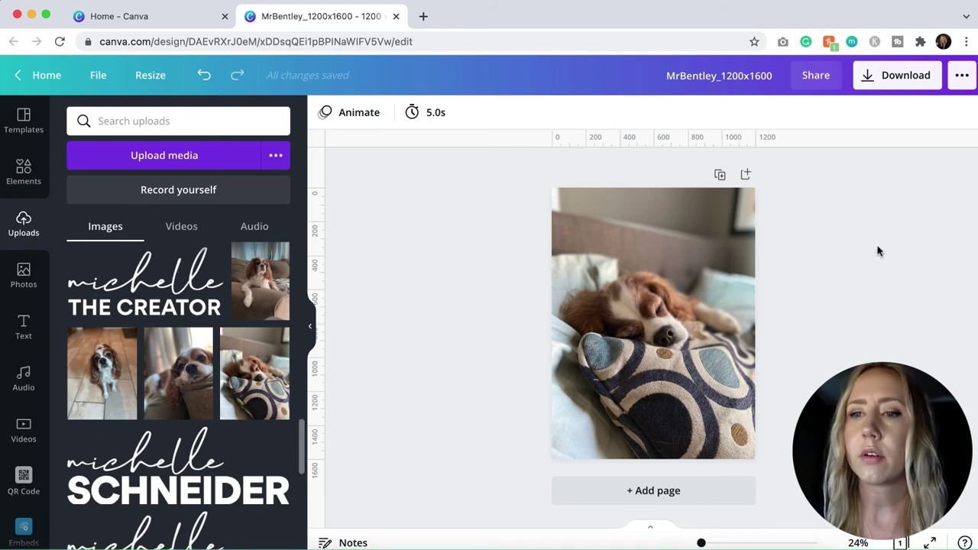
Open Canva's download options for the 1200 × 1600 px MrBentley_1200x1600 design.
left_click(924, 84)
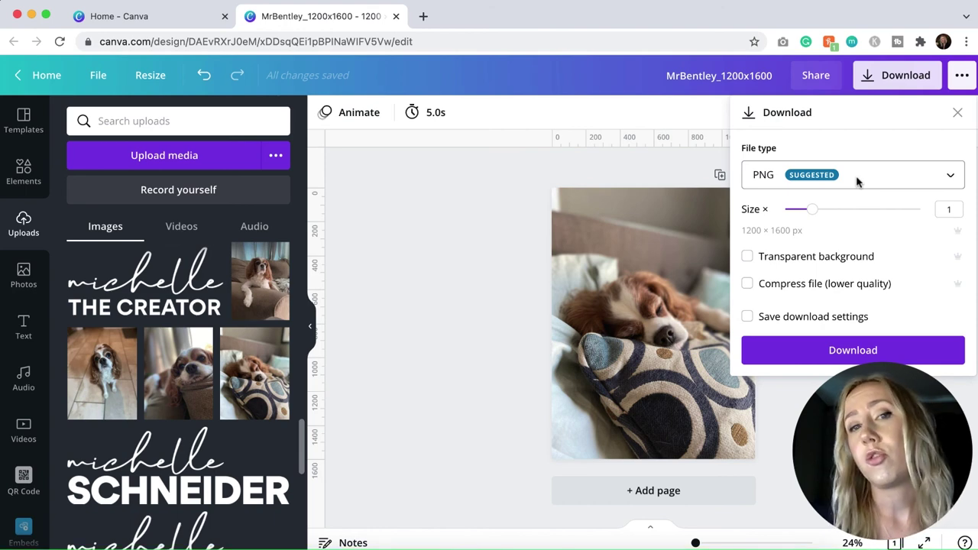
left_click(859, 178)
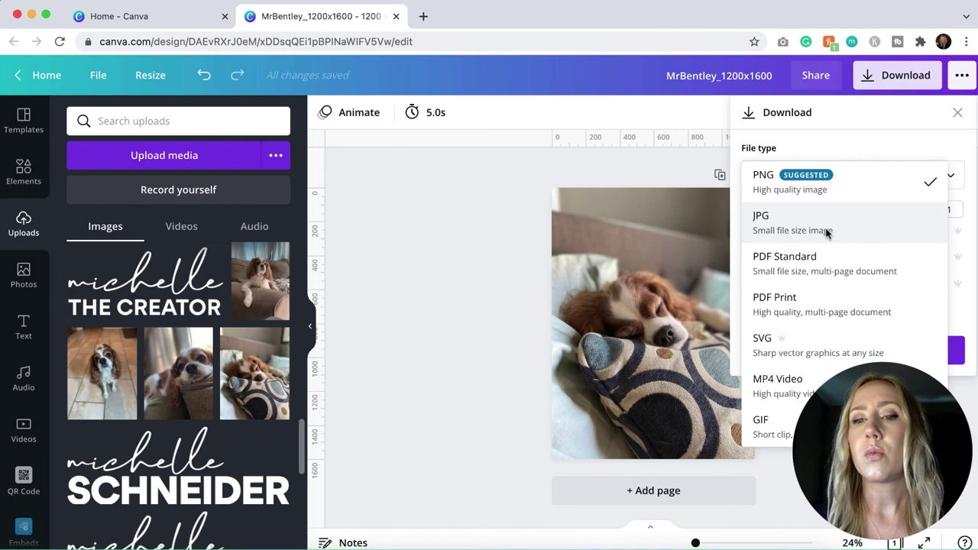
left_click(862, 231)
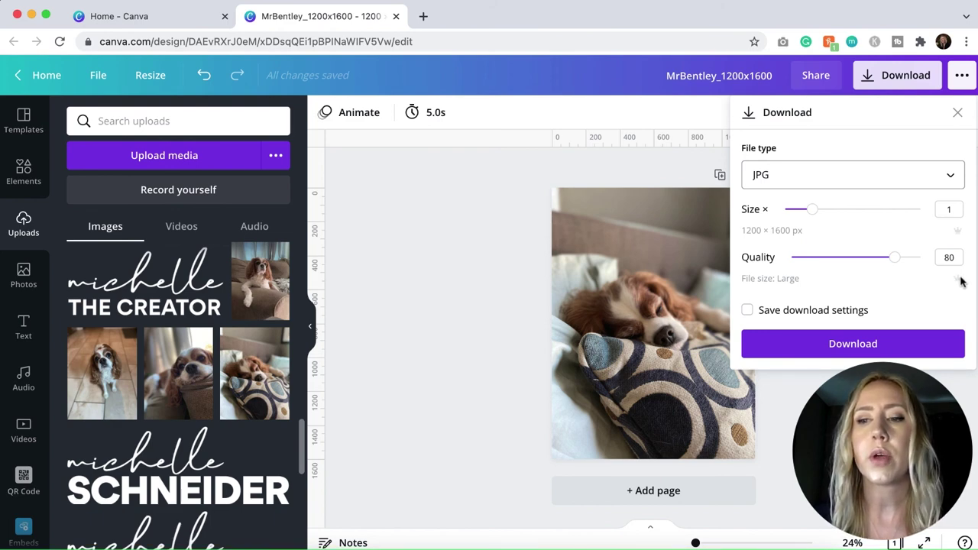
left_click(898, 260)
Reduce the JPG download quality slider from 80 to 50 for a Medium file size.
left_click_drag(898, 259, 857, 262)
left_click(864, 262)
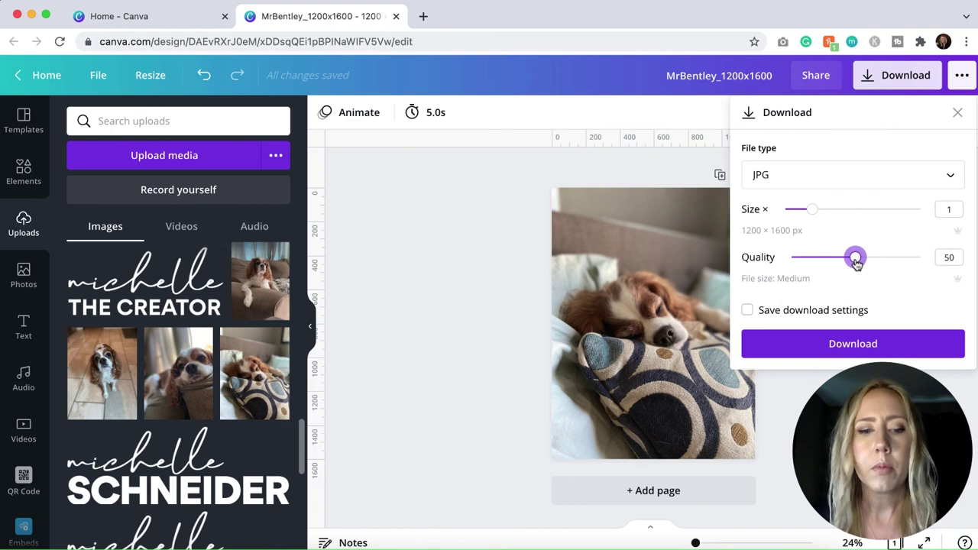